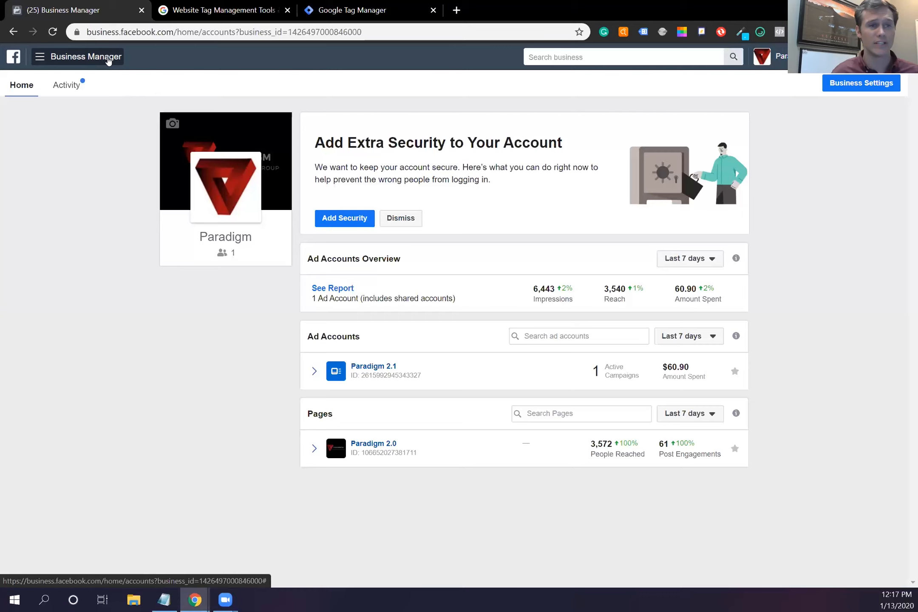
Step: Go to Business Settings > Data Sources > Pixels and start adding a new pixel
left_click(108, 61)
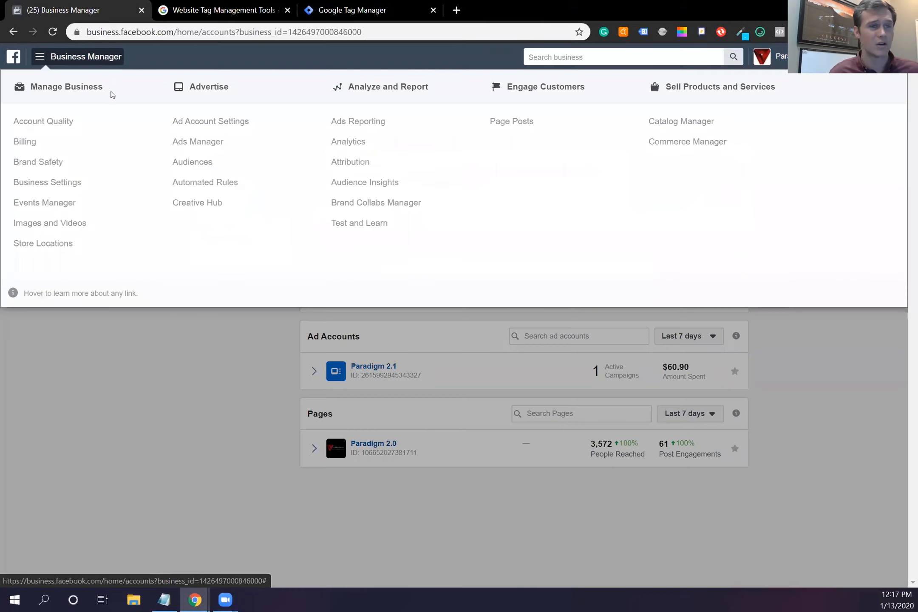
left_click(68, 187)
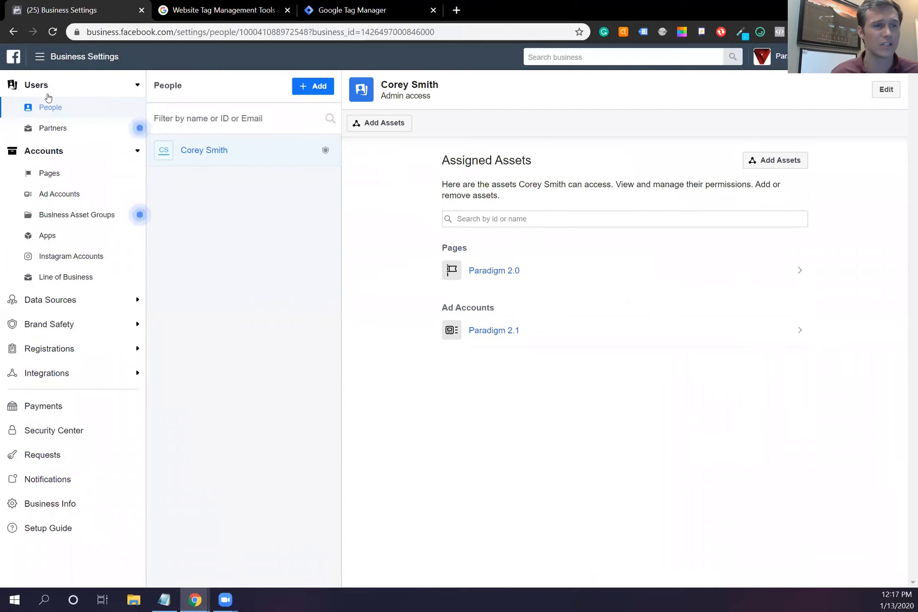
left_click(138, 302)
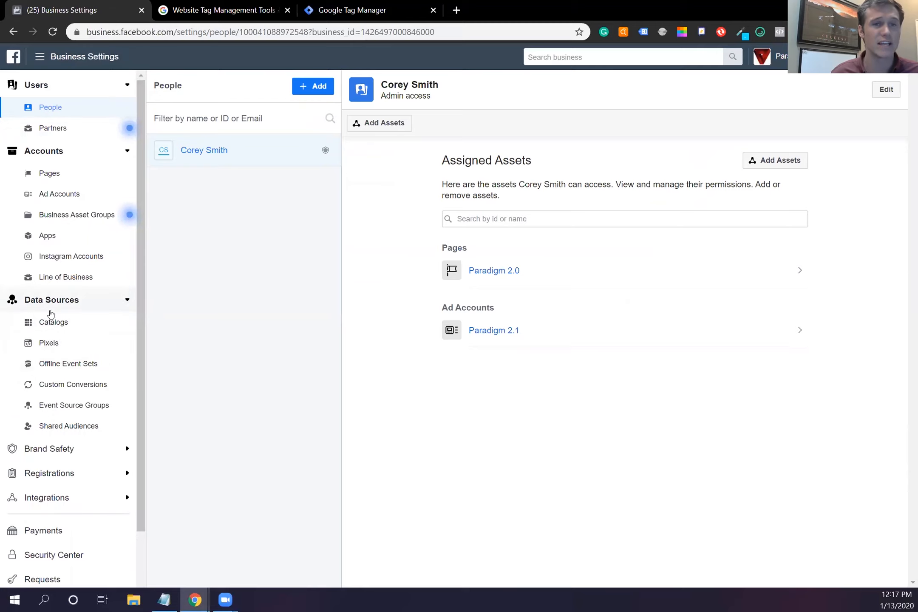
left_click(54, 343)
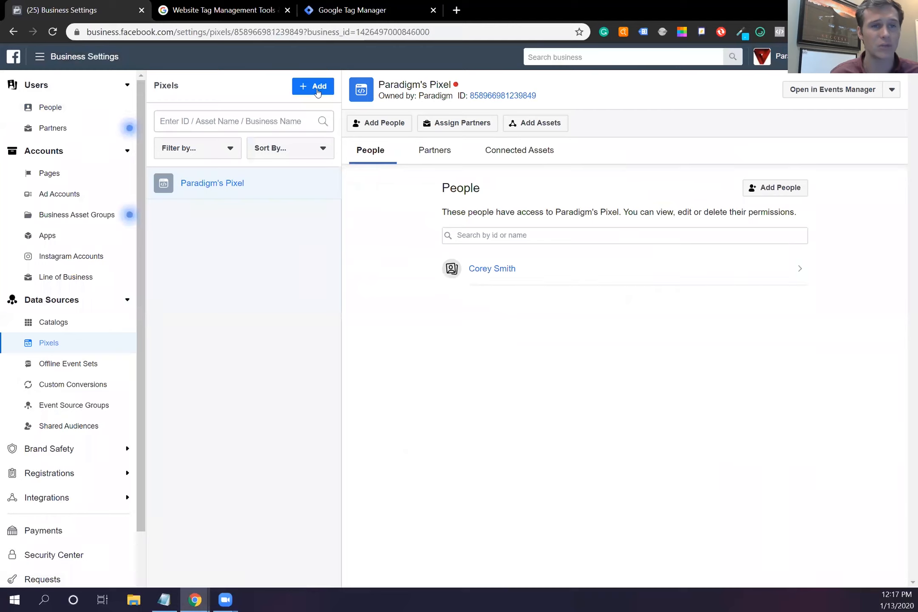
left_click(318, 87)
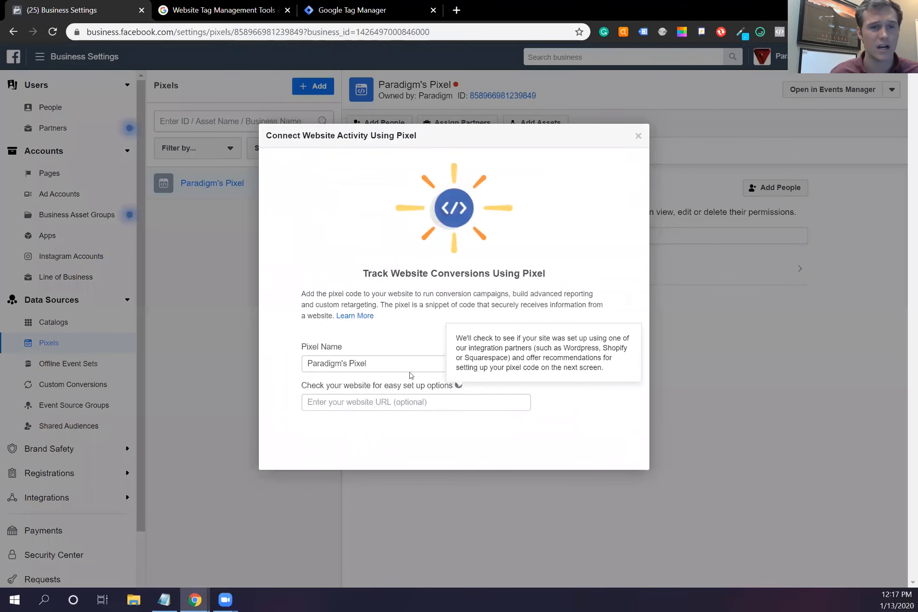
triple_click(404, 362)
left_click(403, 361)
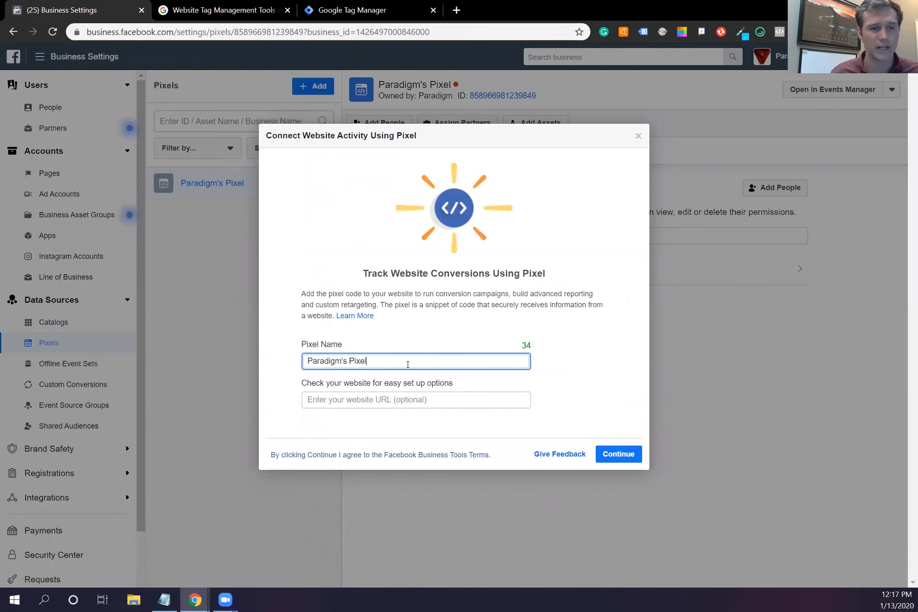
type("2.0")
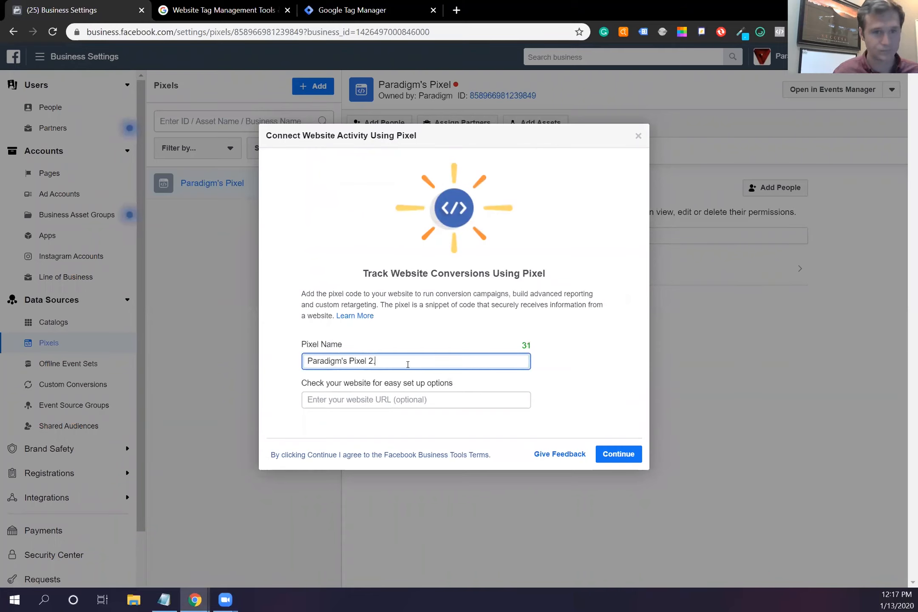
left_click(397, 400)
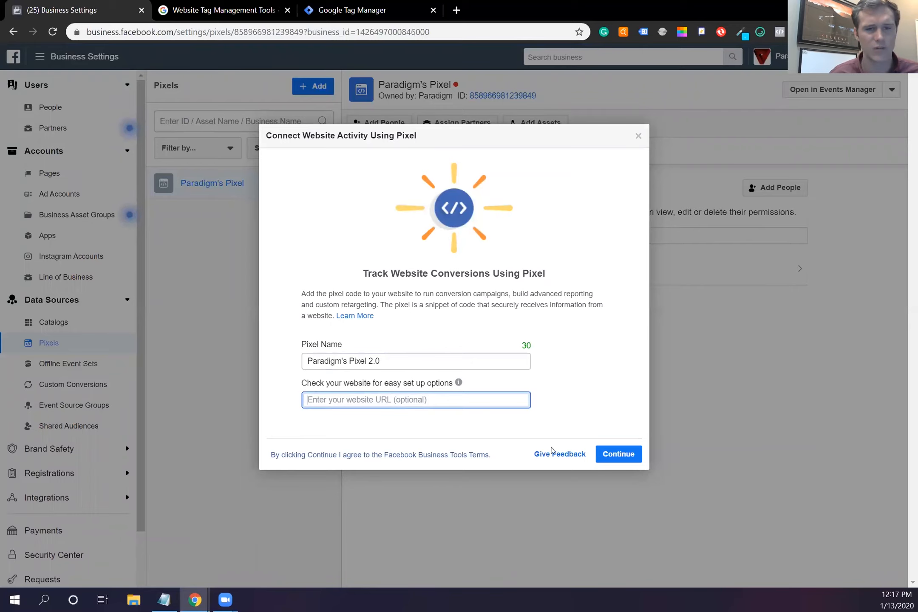
left_click(610, 453)
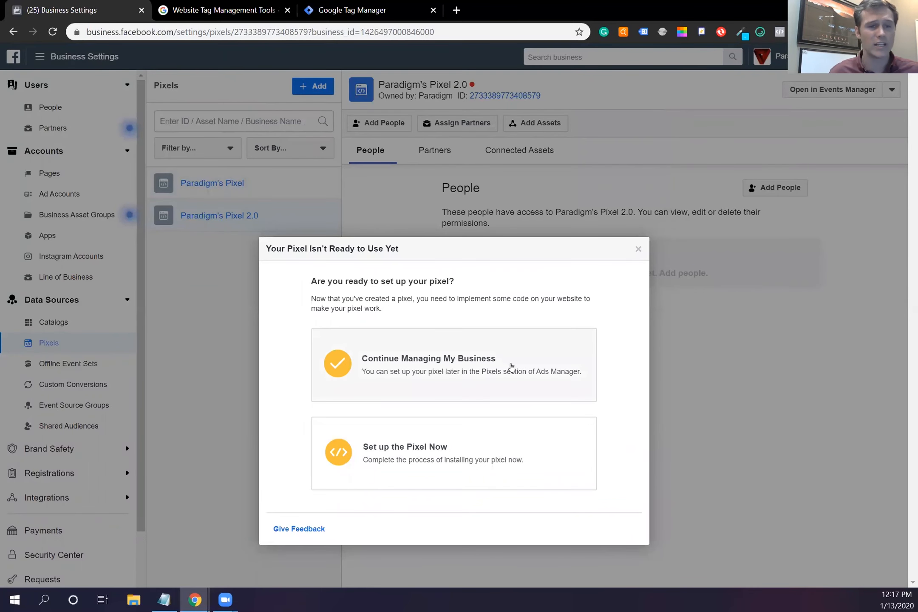
left_click(476, 447)
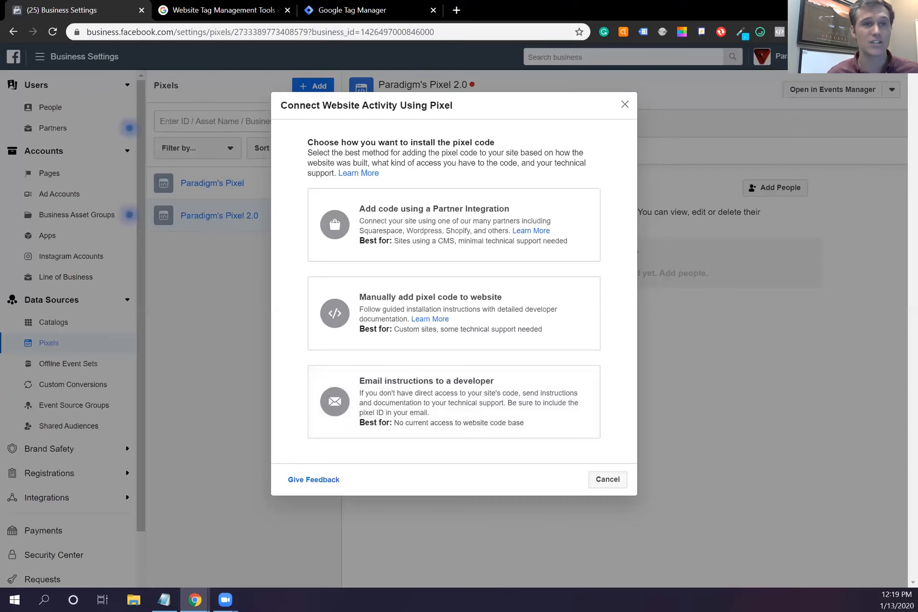
Step: Switch to the Google Tag Manager tab showing the Add a New Account form
left_click(372, 12)
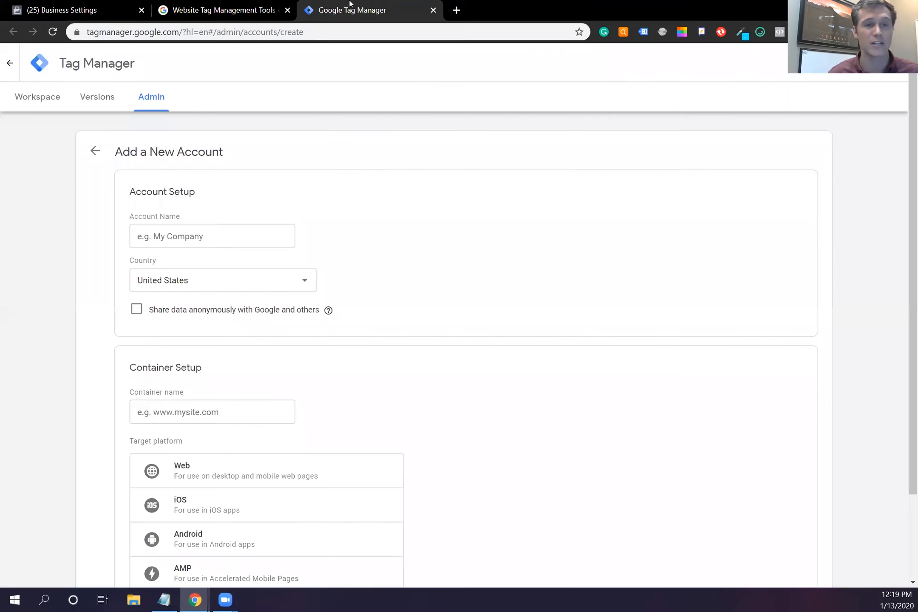
Step: Enter 'Paradigm 2.0' as the new Tag Manager account name
left_click(225, 8)
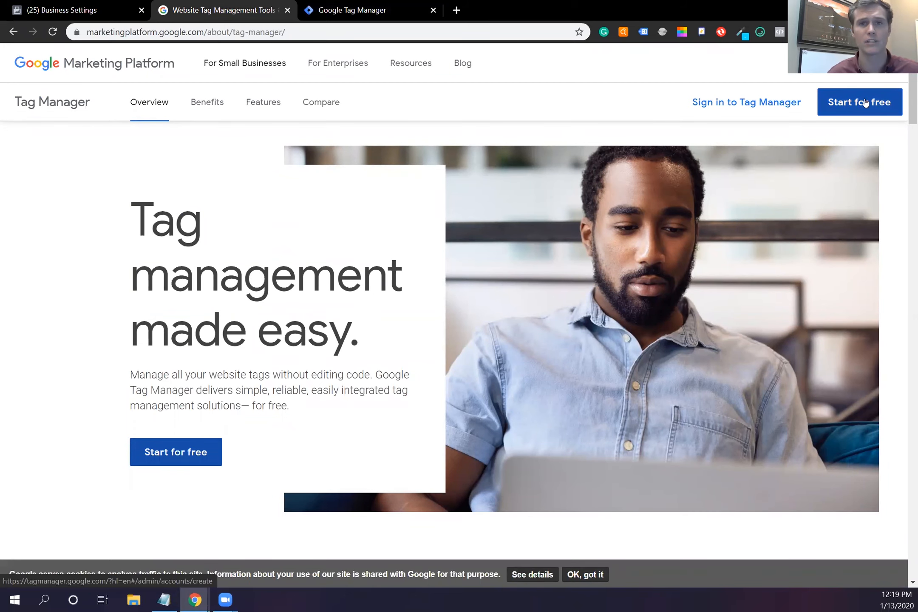
left_click(361, 10)
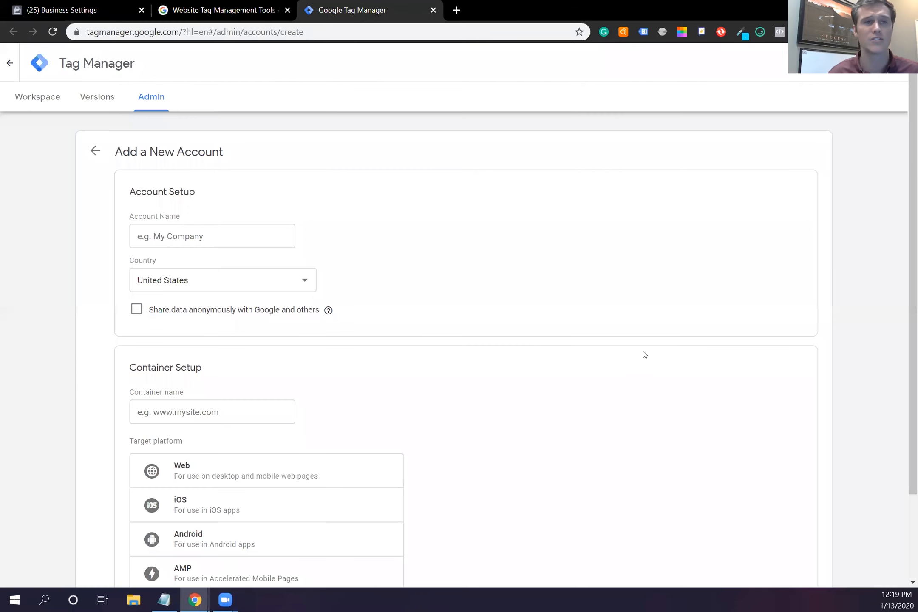
left_click(246, 238)
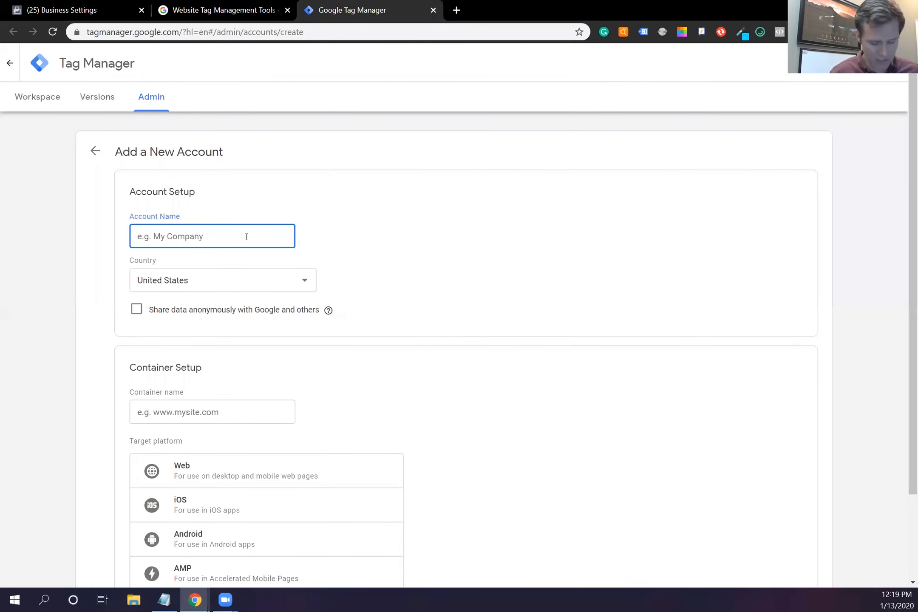
type("Paradigm 20")
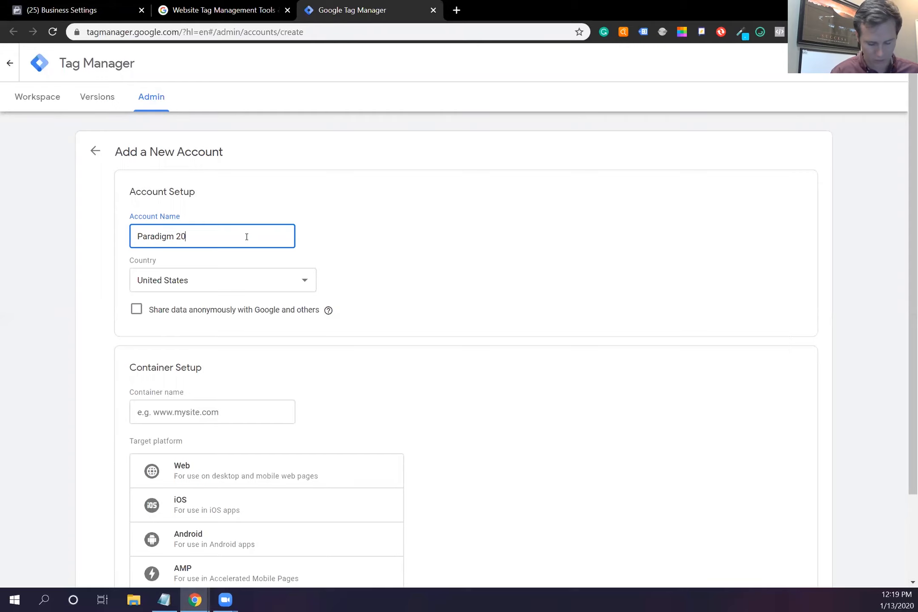
key("BackSpace")
type(".0")
left_click(452, 244)
Step: Name the container after the ClickFunnels domain without https, choose Web, and create it
left_click(225, 410)
scroll(255, 399, "down", 3)
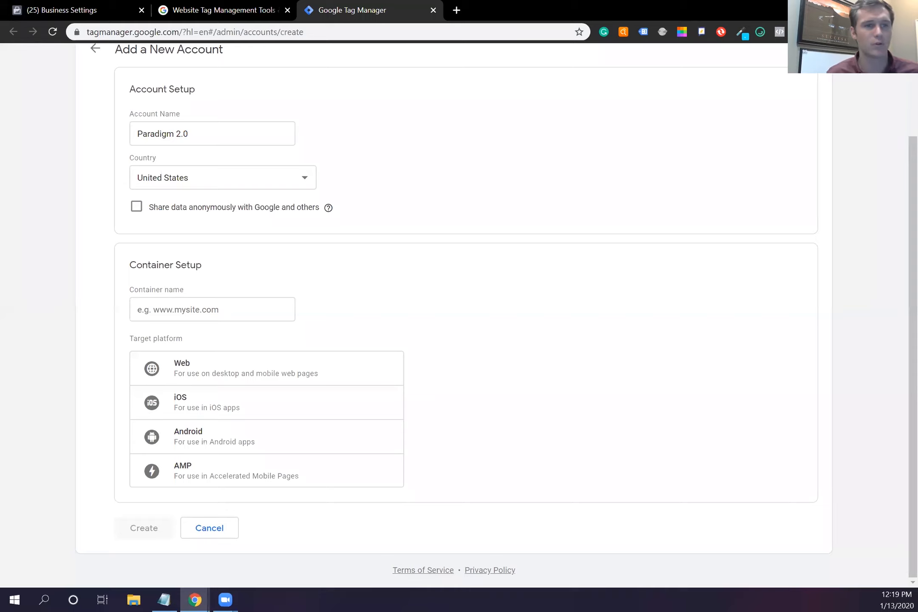
left_click(197, 309)
key("ctrl+v")
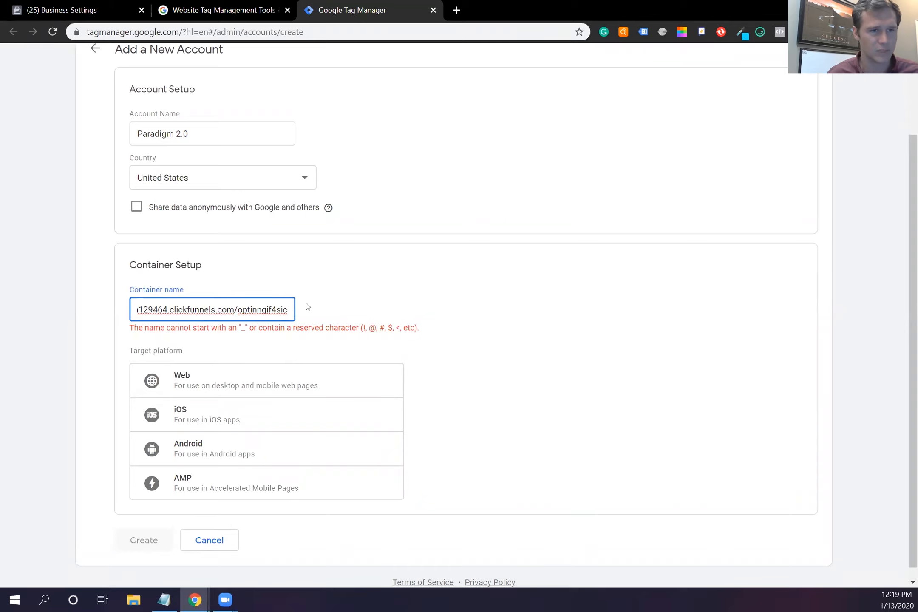
key("Left")
key("Left")
key("Left")
key("Left")
key("Left")
key("Left")
key("Left")
key("Left")
key("Left")
key("Left")
key("Left")
key("Left")
key("Left")
key("Left")
key("Left")
key("Left")
key("Left")
key("Left")
key("Left")
key("Left")
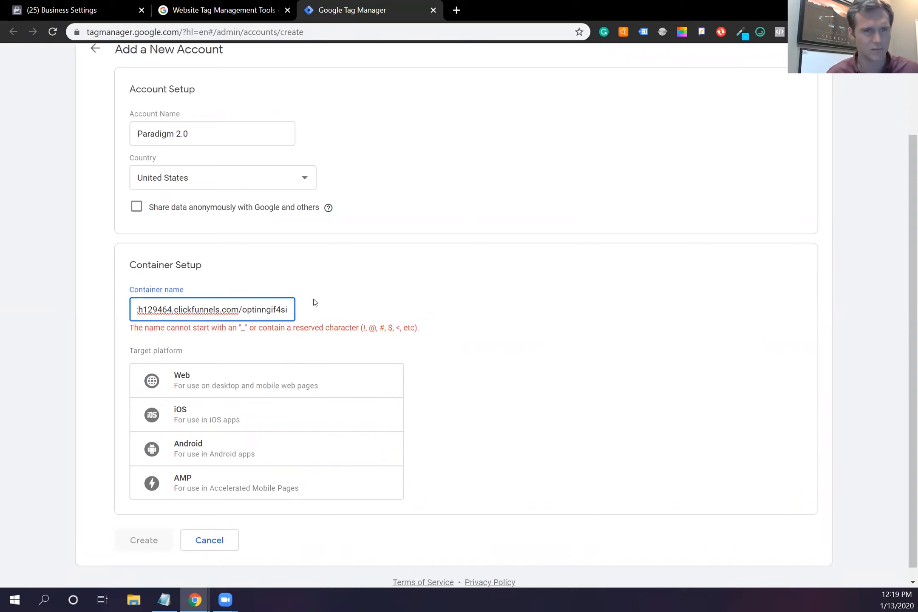
key("BackSpace")
key("BackSpace")
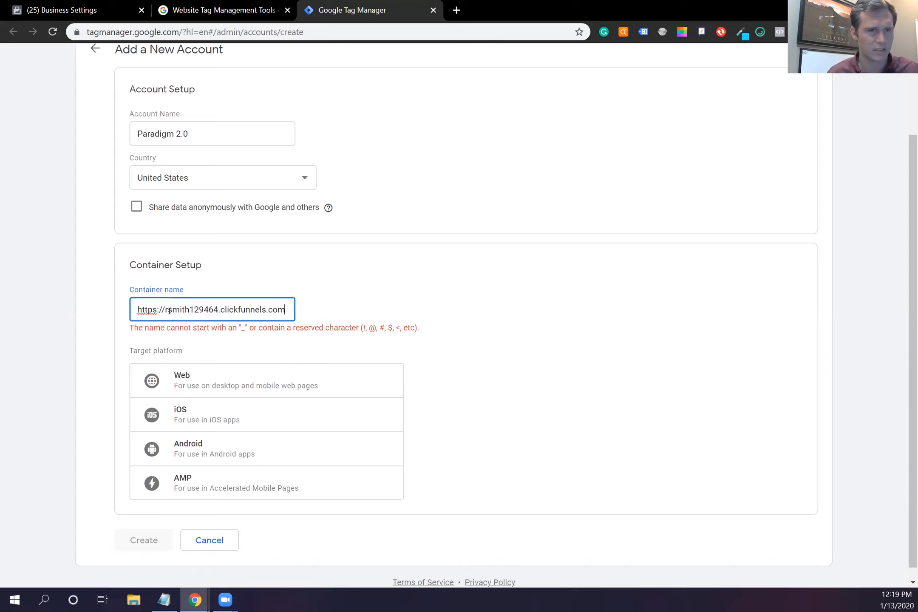
key("BackSpace")
key("BackSpace")
key("BackSpace")
key("BackSpace")
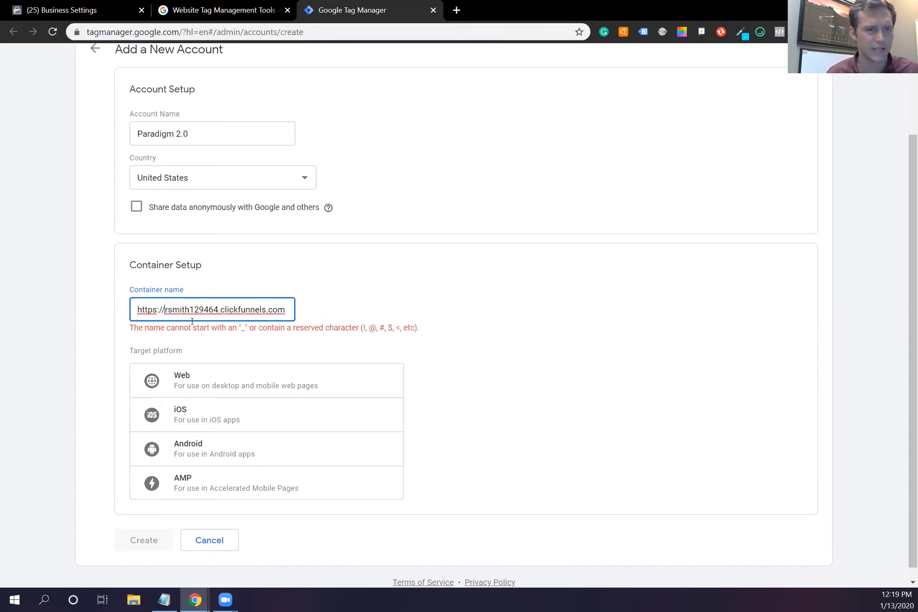
key("BackSpace")
key("BackSpace")
key("BackSpace")
key("BackSpace")
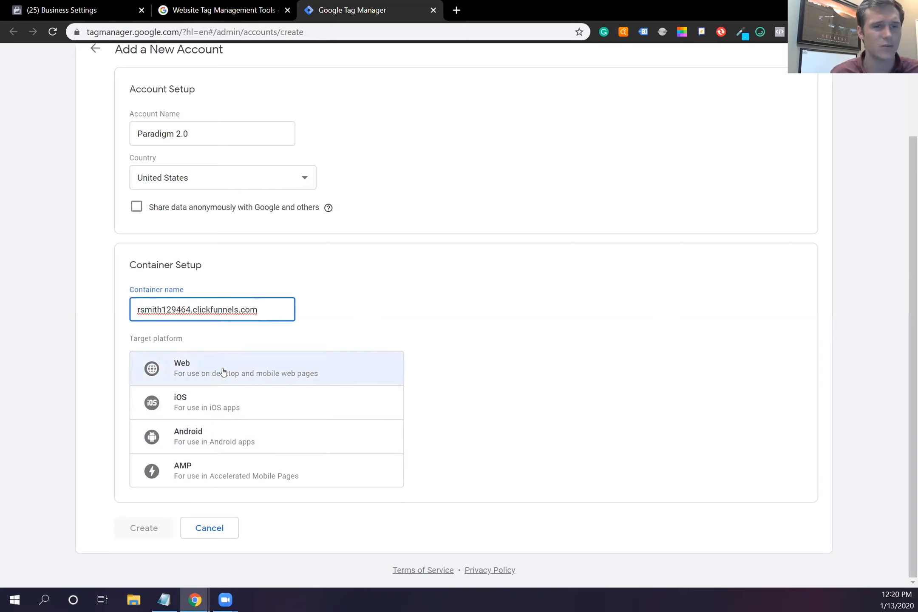
left_click(283, 371)
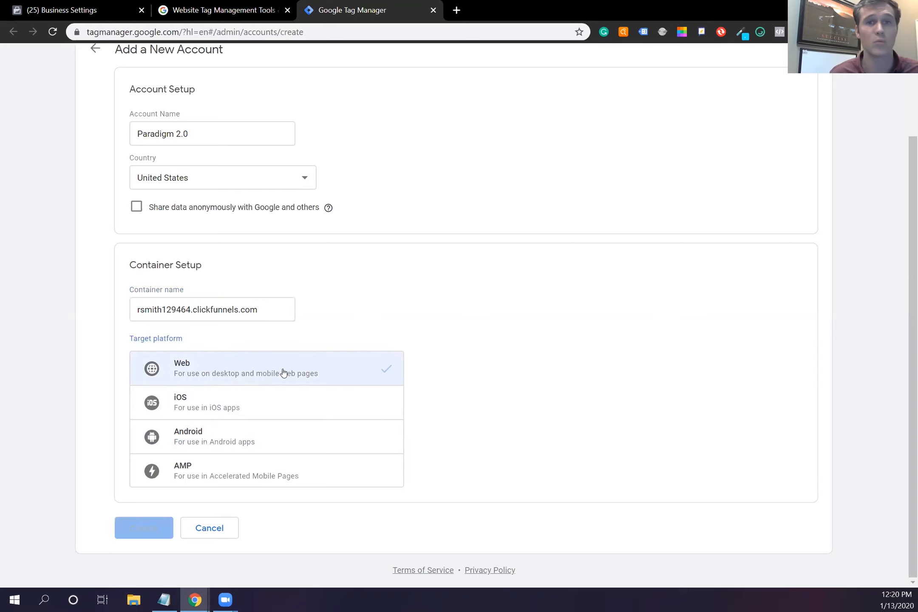
left_click(158, 527)
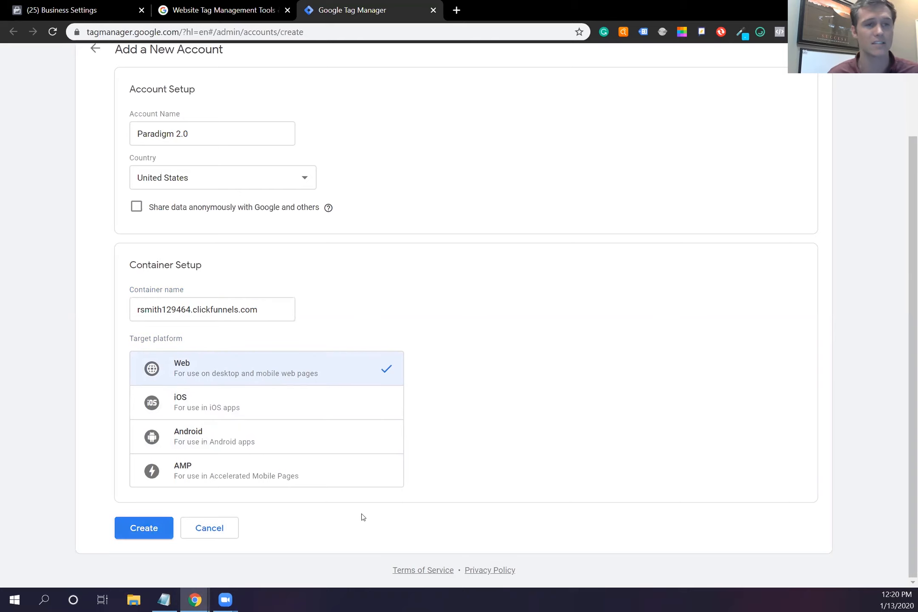
scroll(386, 266, "down", 3)
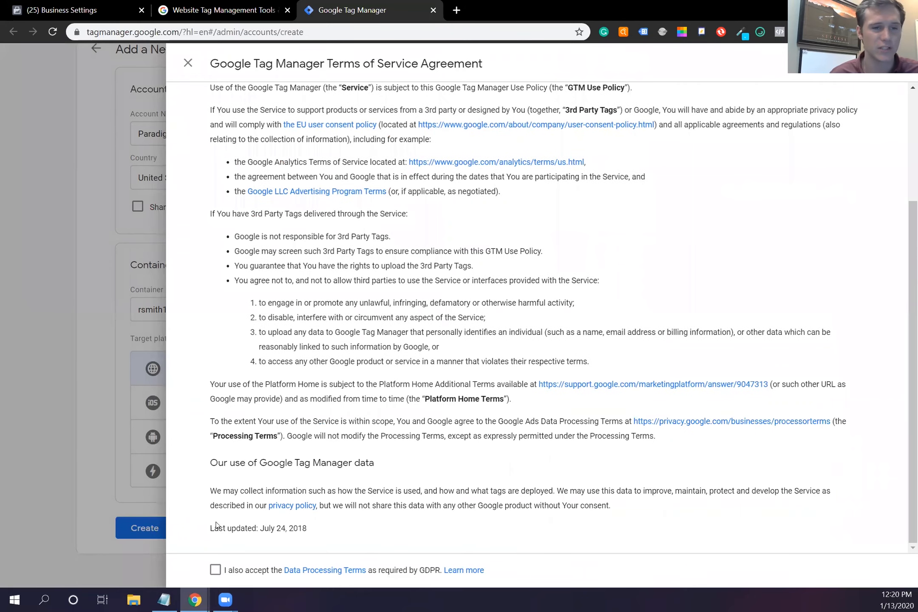
Step: Tick the GDPR Data Processing Terms box and accept the Terms of Service
left_click(215, 569)
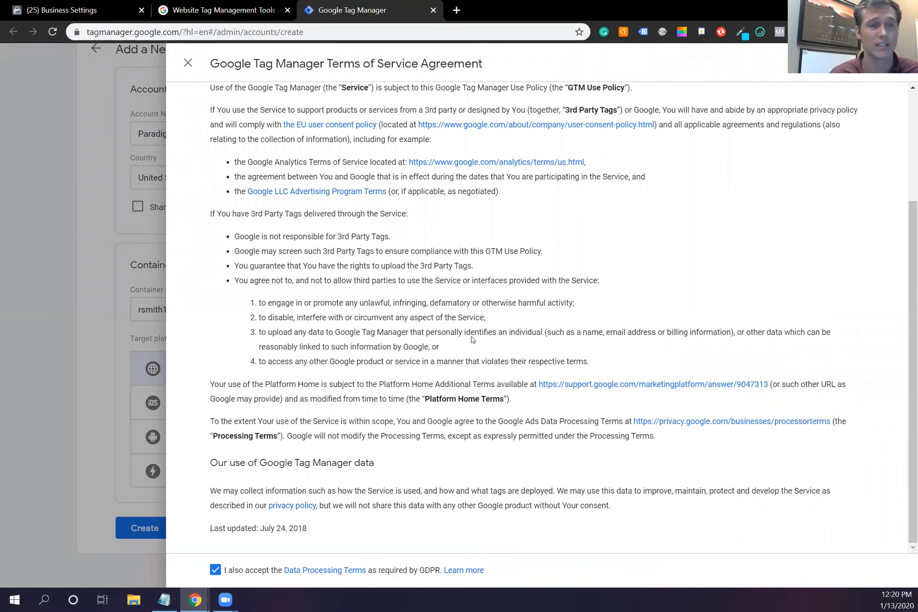
scroll(397, 339, "up", 3)
scroll(473, 291, "down", 3)
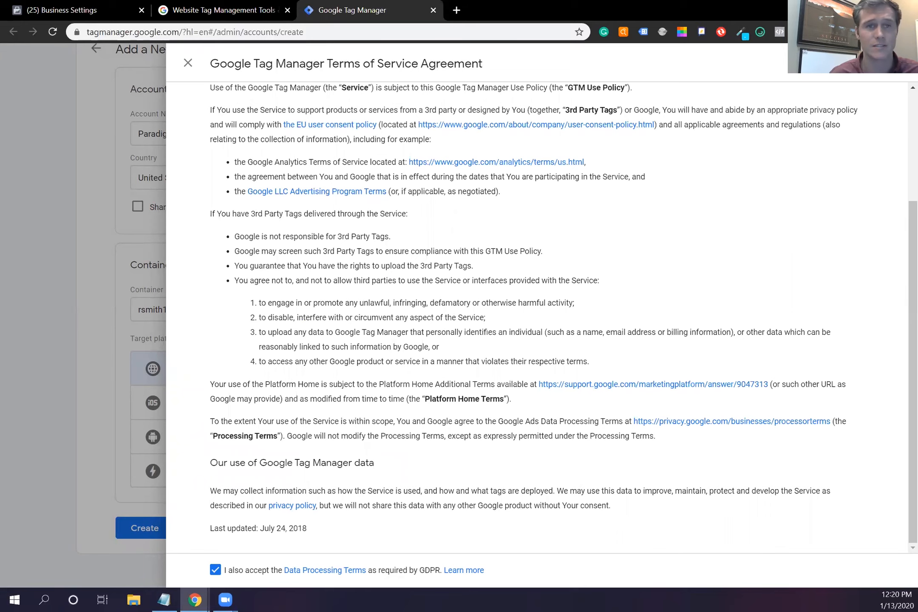
left_click(884, 64)
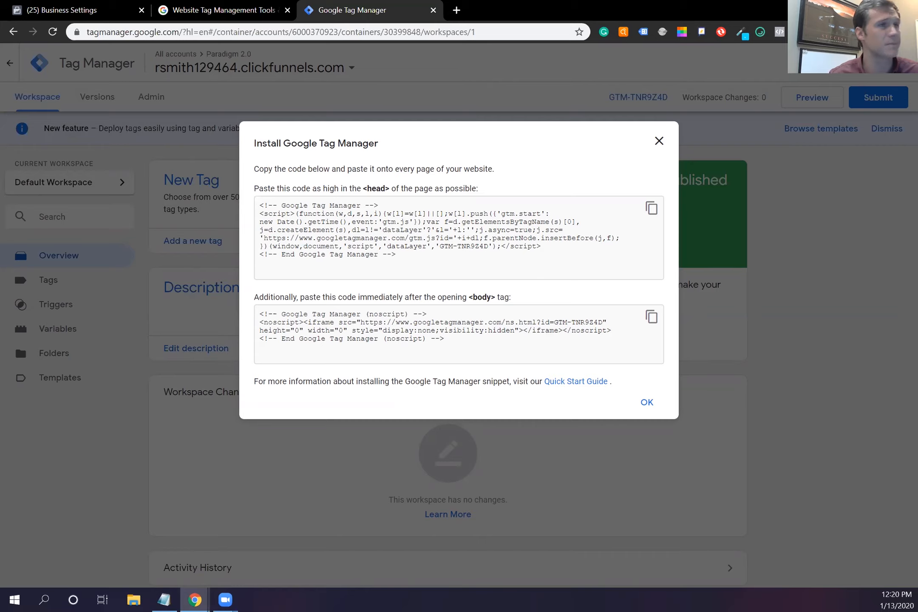
Step: Paste the GTM head snippet into the funnel's Head Tracking Code field
left_click_drag(413, 9, 526, 8)
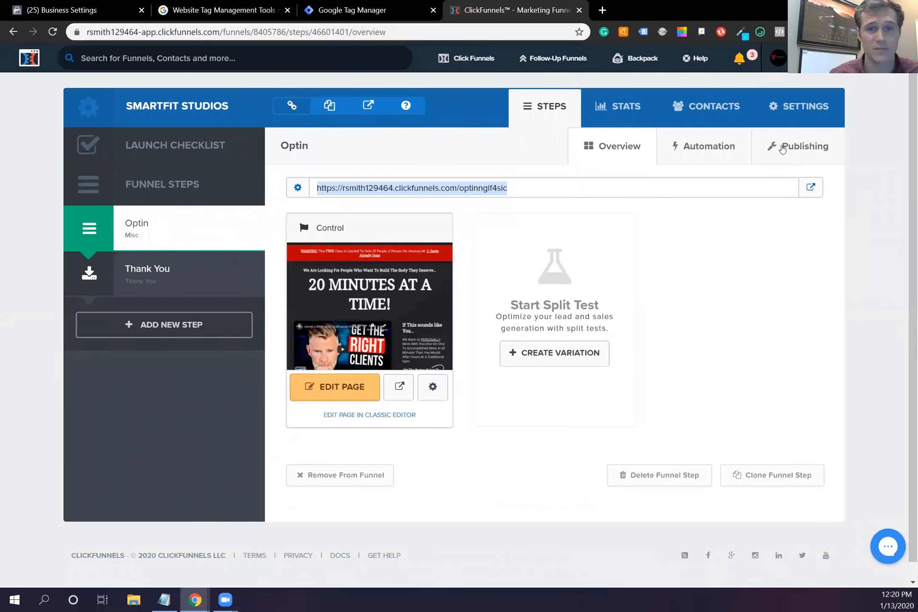
left_click(798, 107)
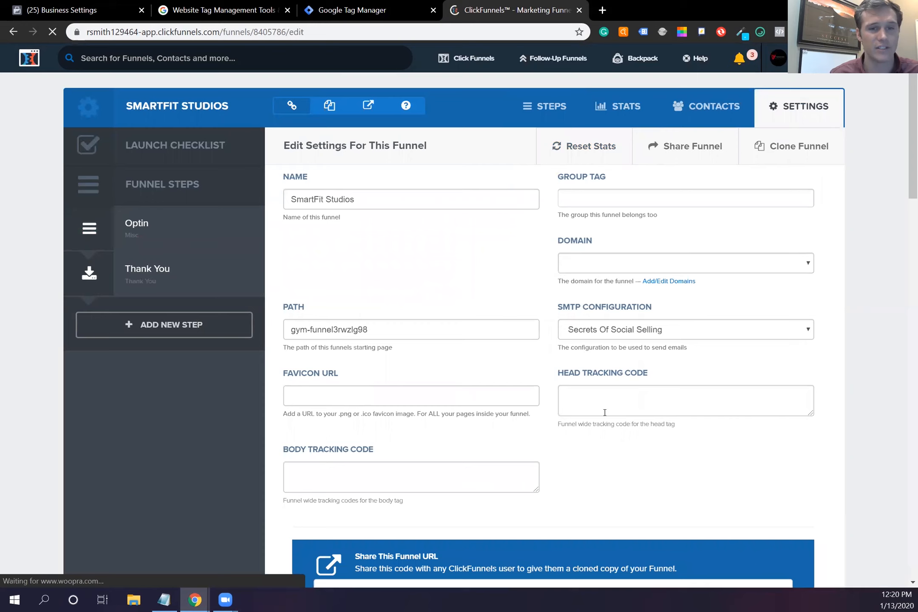
left_click(359, 12)
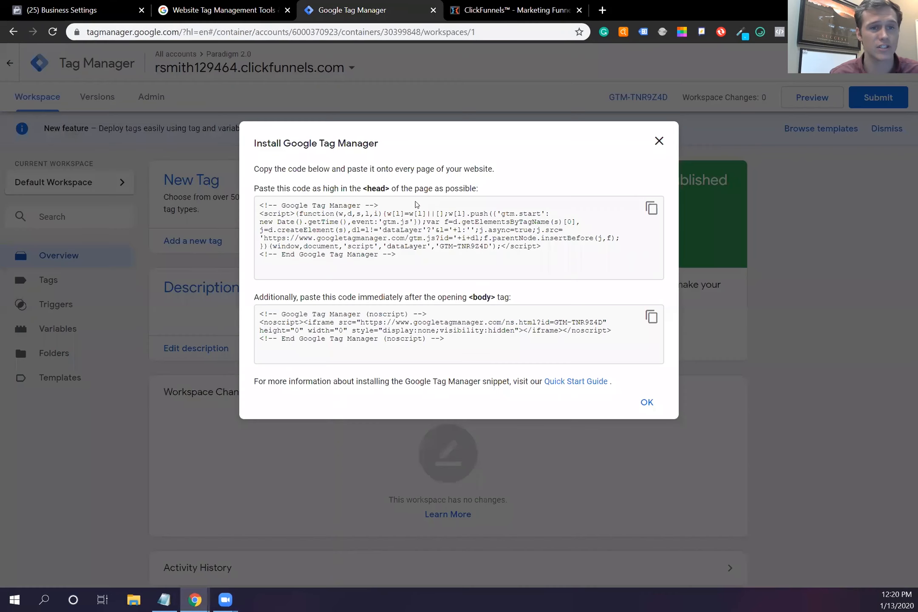
left_click(651, 209)
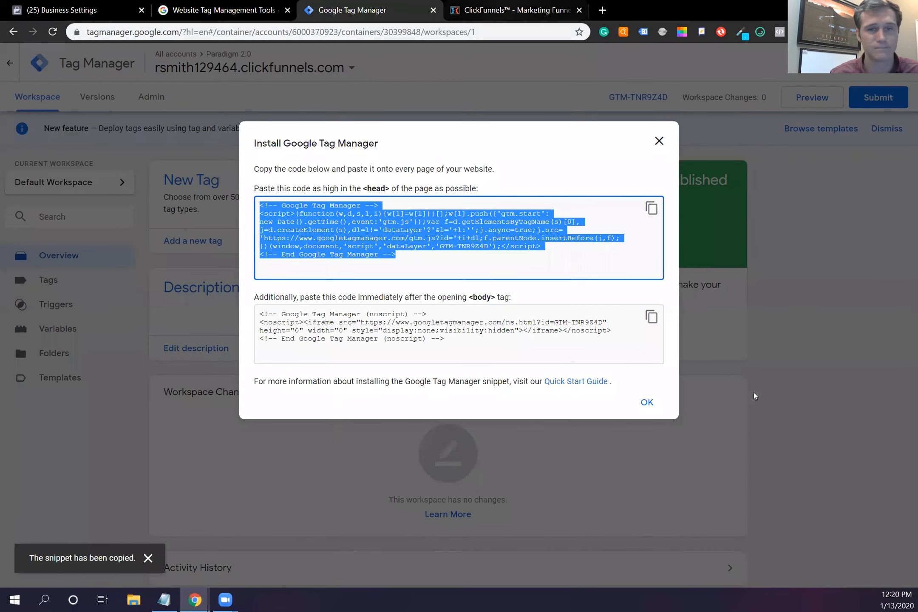
key("ctrl+Tab")
left_click(656, 407)
key("ctrl+v")
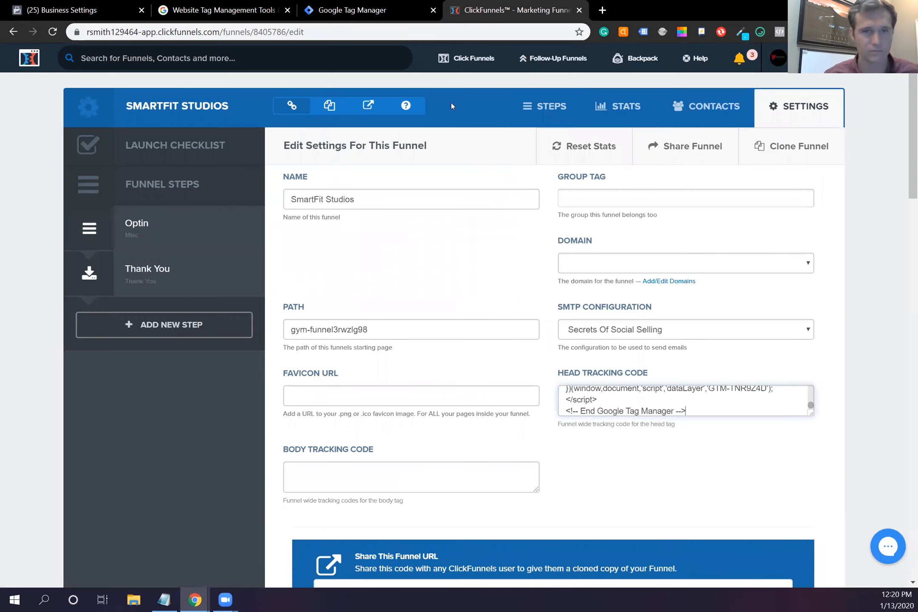
Step: Paste the GTM noscript snippet into Body Tracking Code and save the funnel settings
left_click(380, 11)
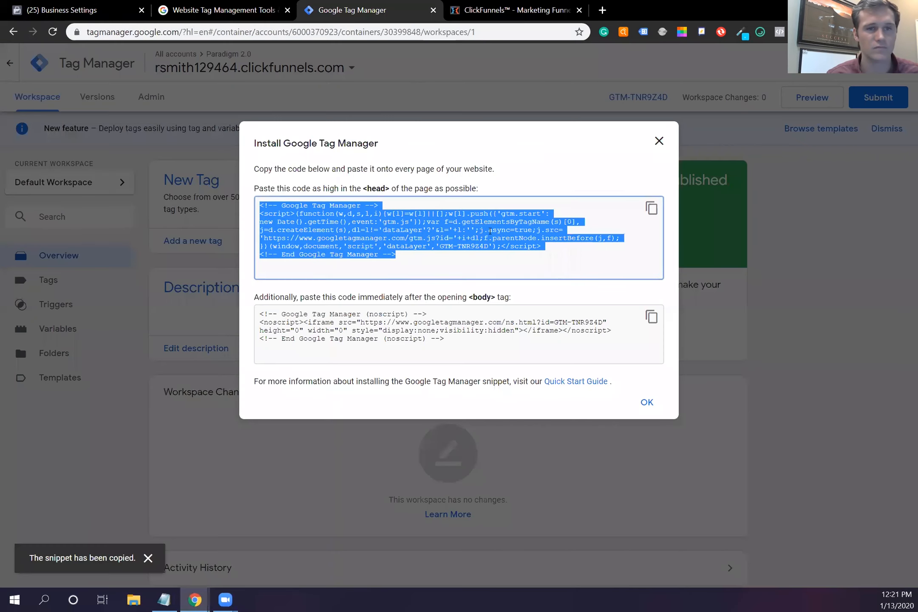
left_click(651, 317)
key("ctrl+Tab")
left_click(374, 484)
key("ctrl+v")
scroll(698, 396, "down", 20)
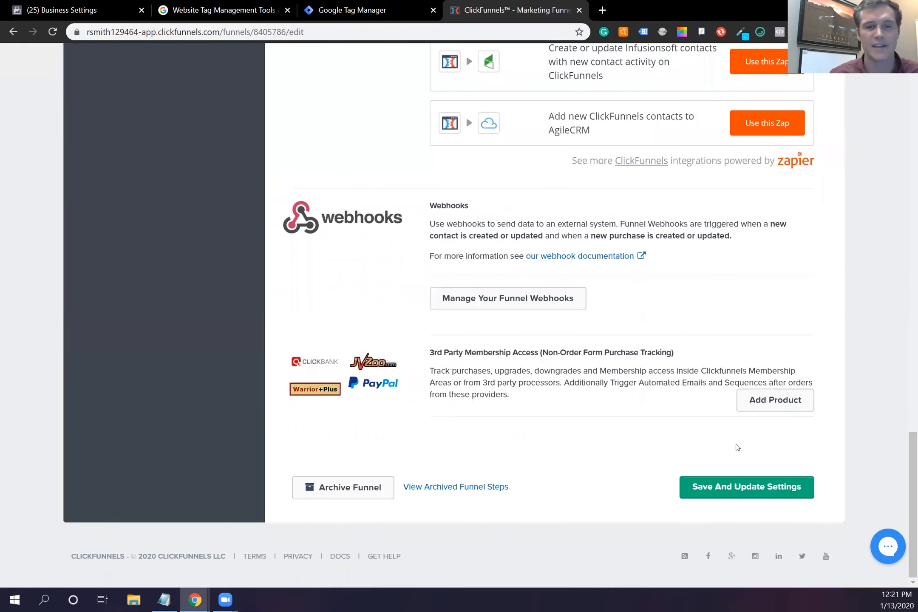
left_click(724, 492)
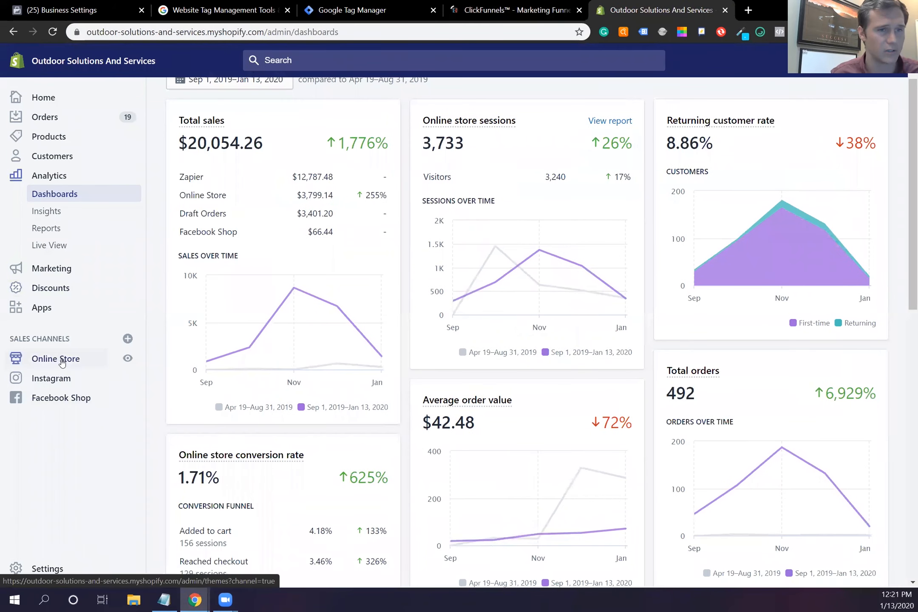
Step: Under Online Store themes, choose Edit code for the live theme oss
left_click(56, 358)
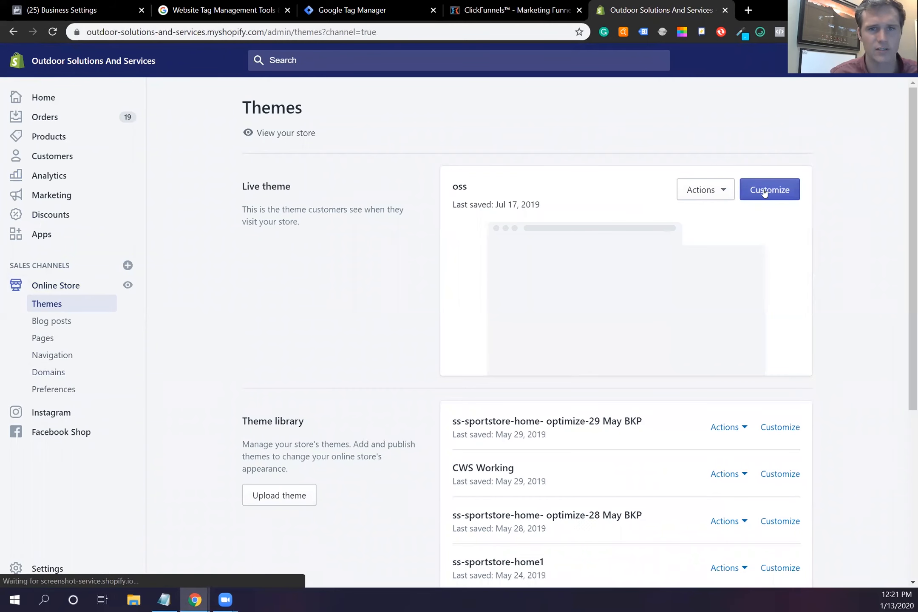
left_click(723, 192)
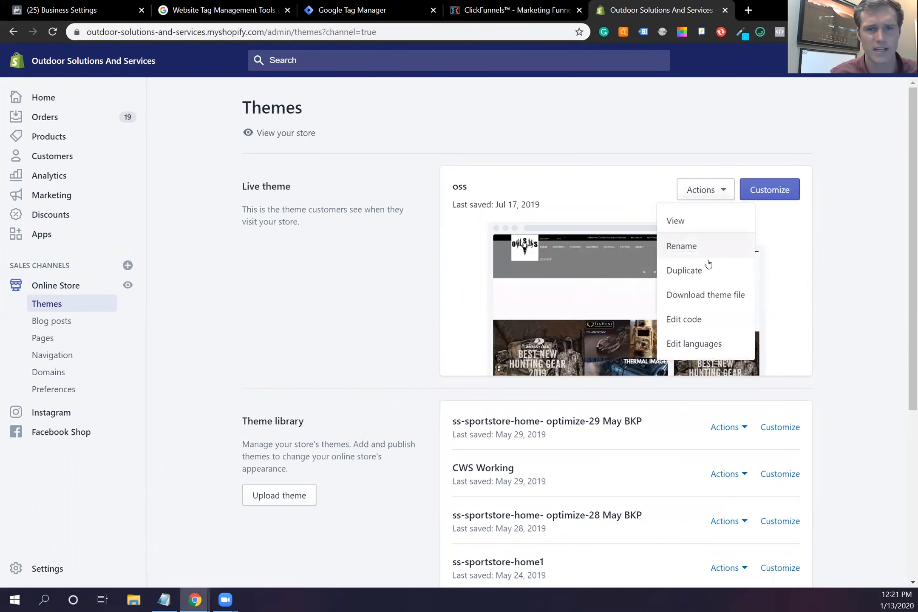
left_click(694, 320)
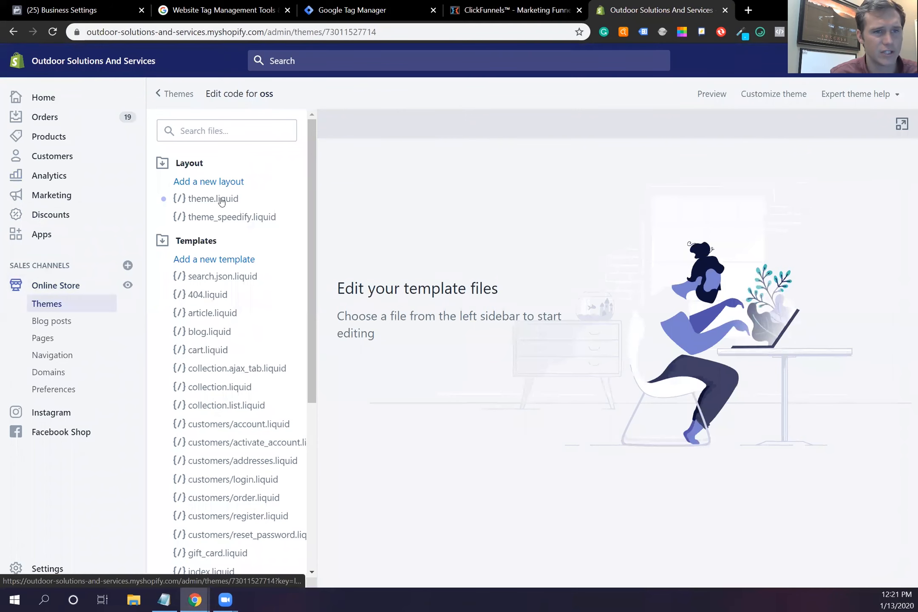
Step: Open theme.liquid and inspect the existing GTM head and noscript snippets
left_click(221, 200)
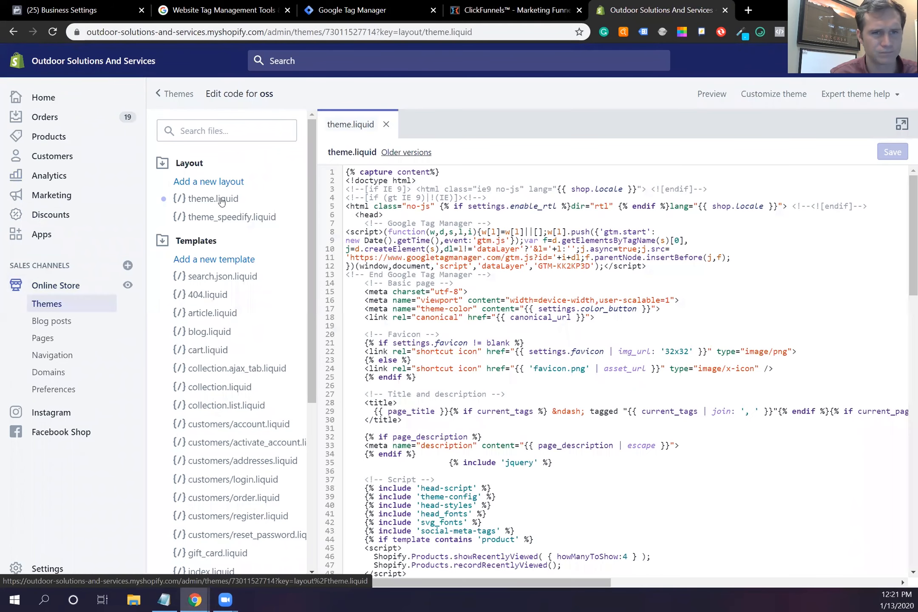
left_click(386, 215)
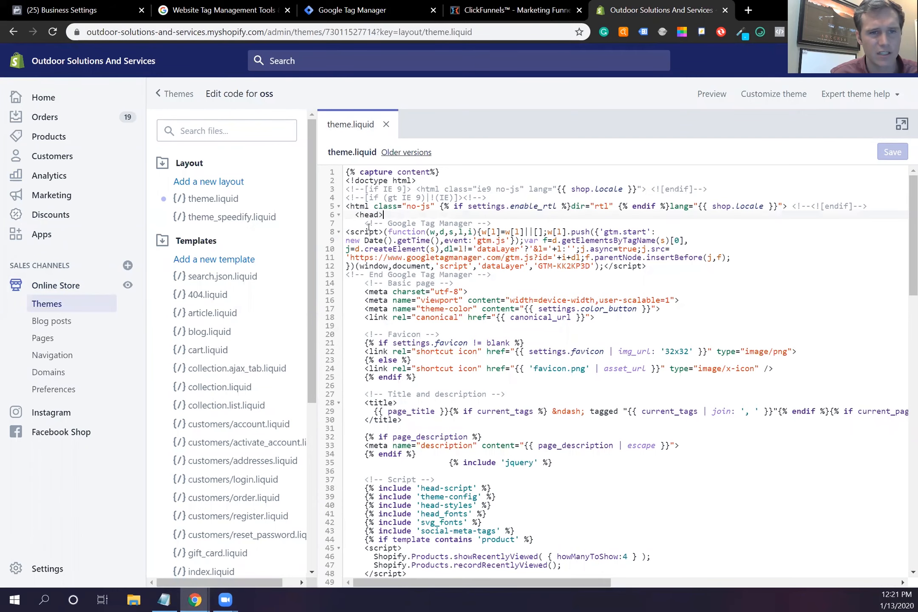
left_click_drag(364, 223, 526, 273)
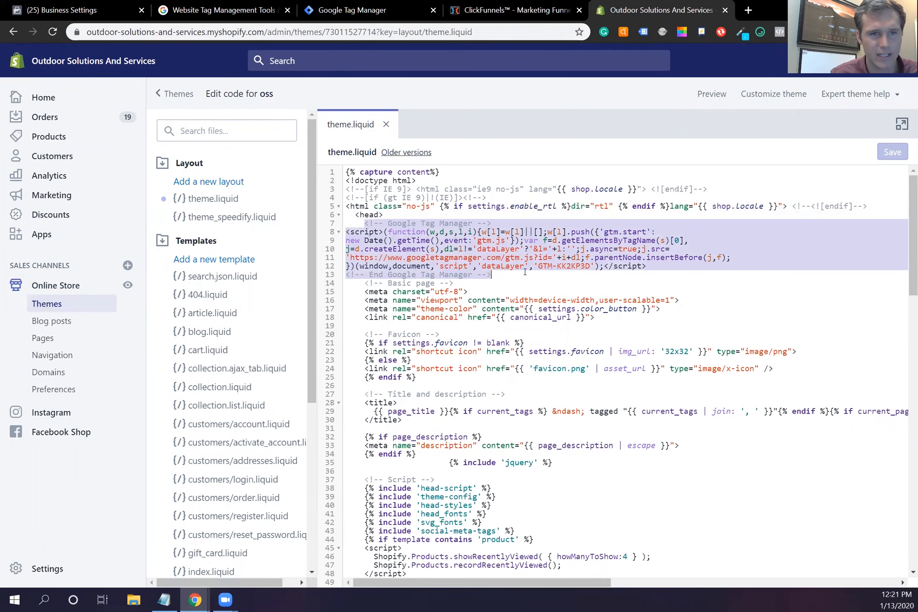
scroll(531, 274, "down", 15)
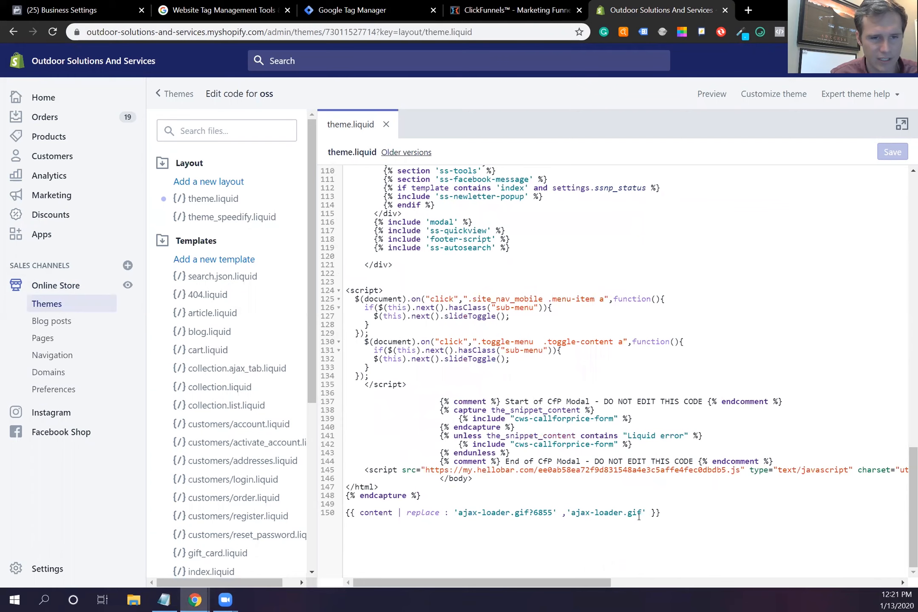
scroll(498, 407, "up", 2)
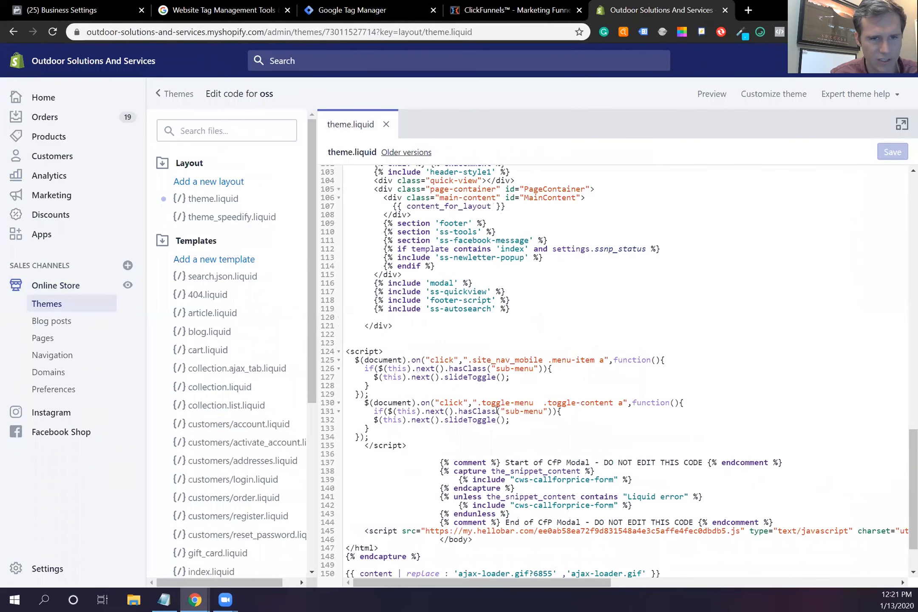
scroll(512, 409, "up", 8)
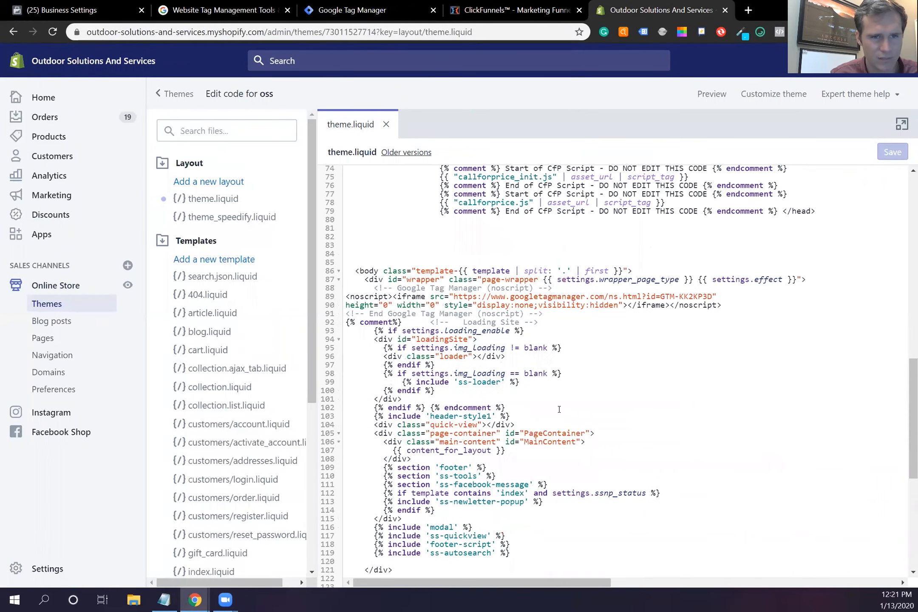
left_click_drag(365, 281, 546, 323)
left_click(374, 290)
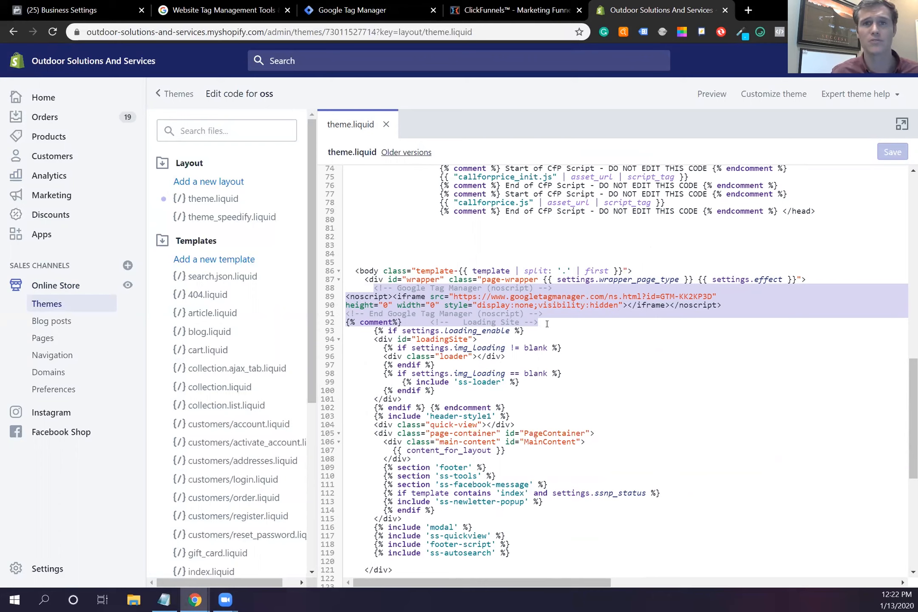
scroll(633, 280, "up", 10)
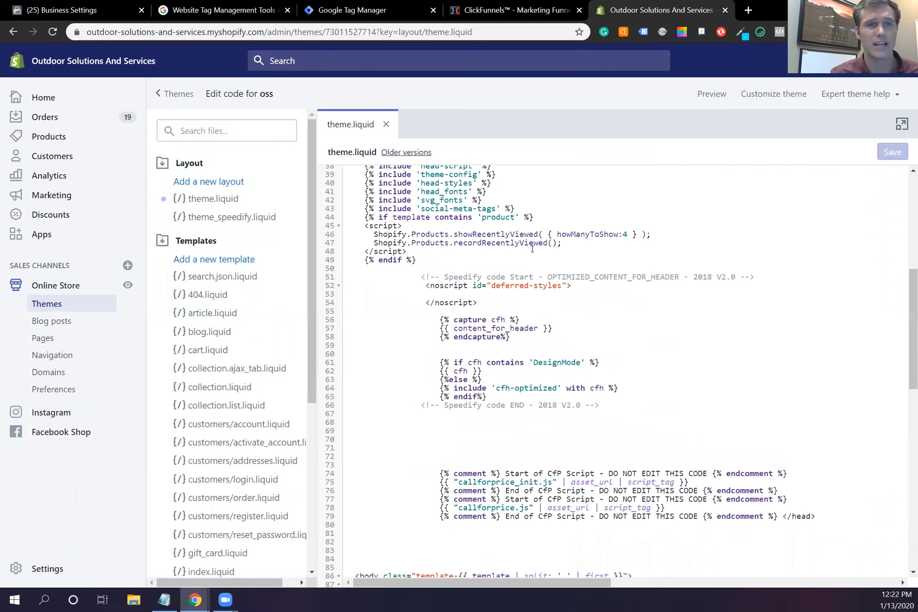
left_click(392, 12)
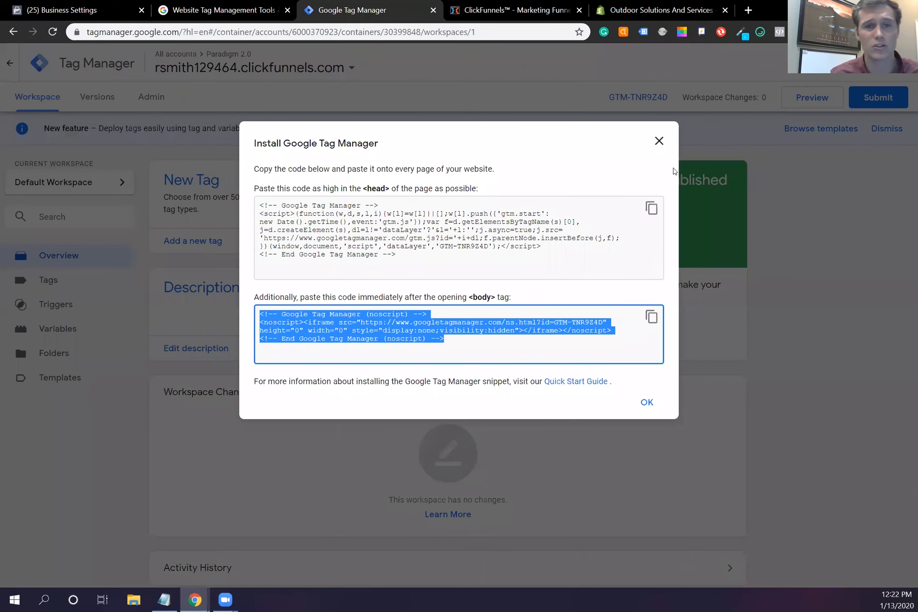
Step: Close the Install Google Tag Manager dialog for GTM-TNR9Z4D
left_click(659, 142)
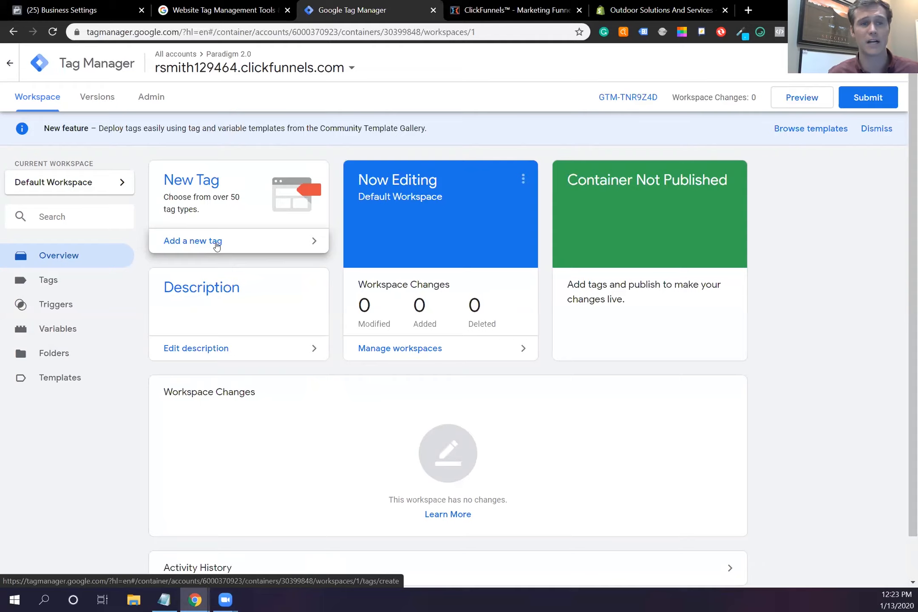
Step: Create a new tag named 'Facebook Pixel' with the Custom HTML tag type
left_click(216, 243)
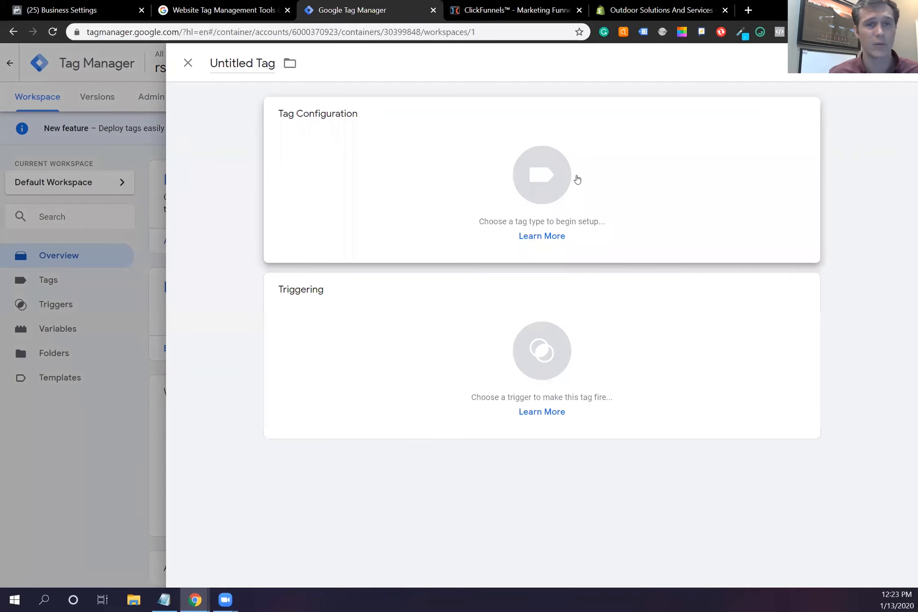
left_click(251, 63)
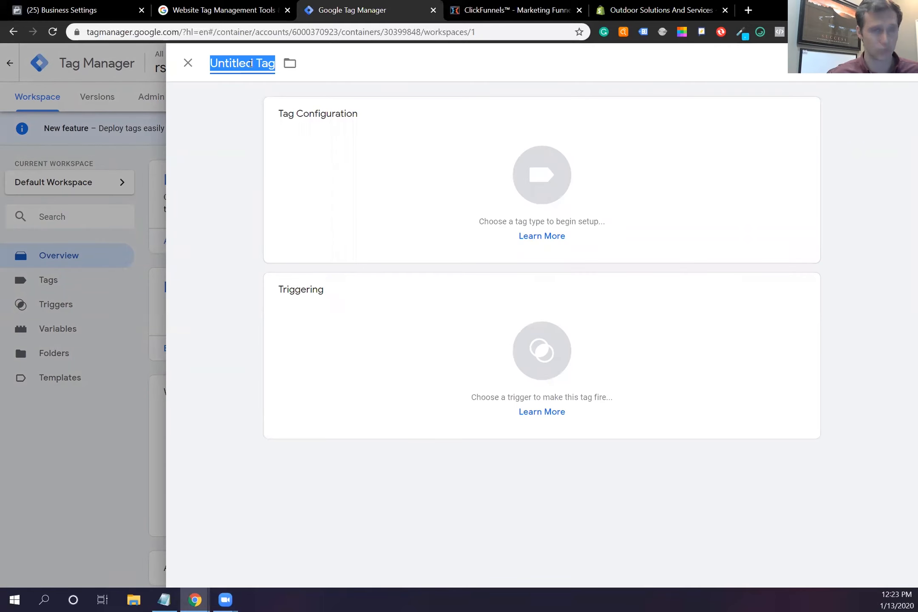
type("Facebook ")
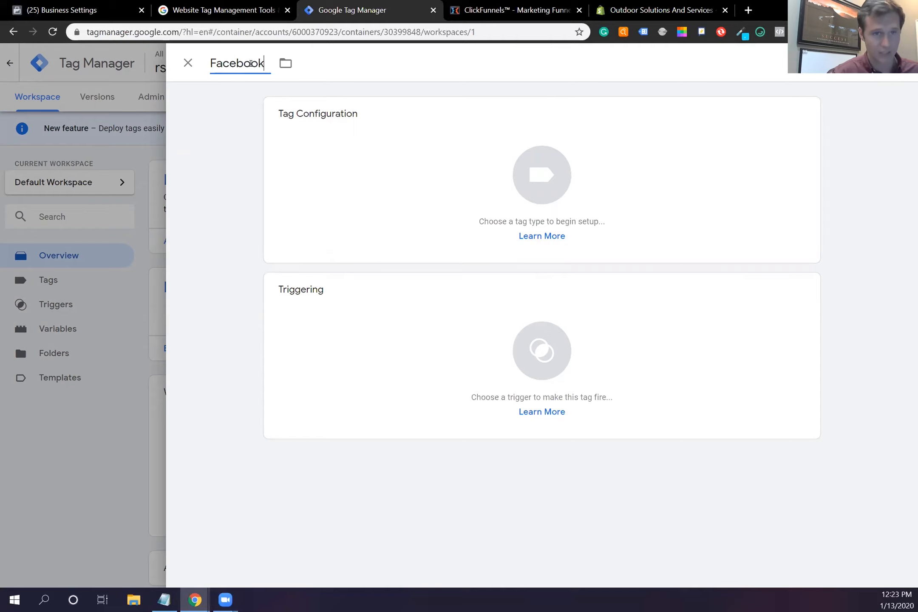
type("Pixel")
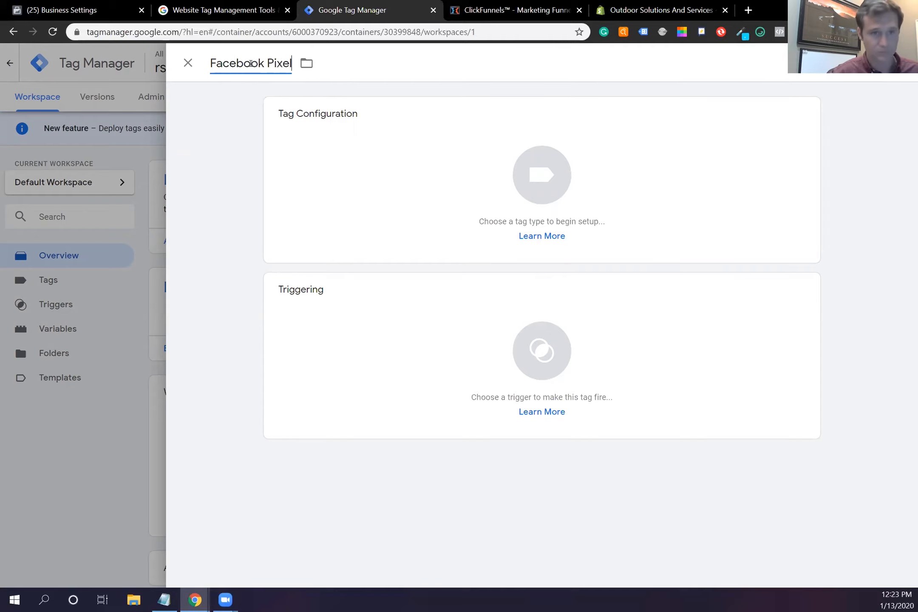
left_click(600, 189)
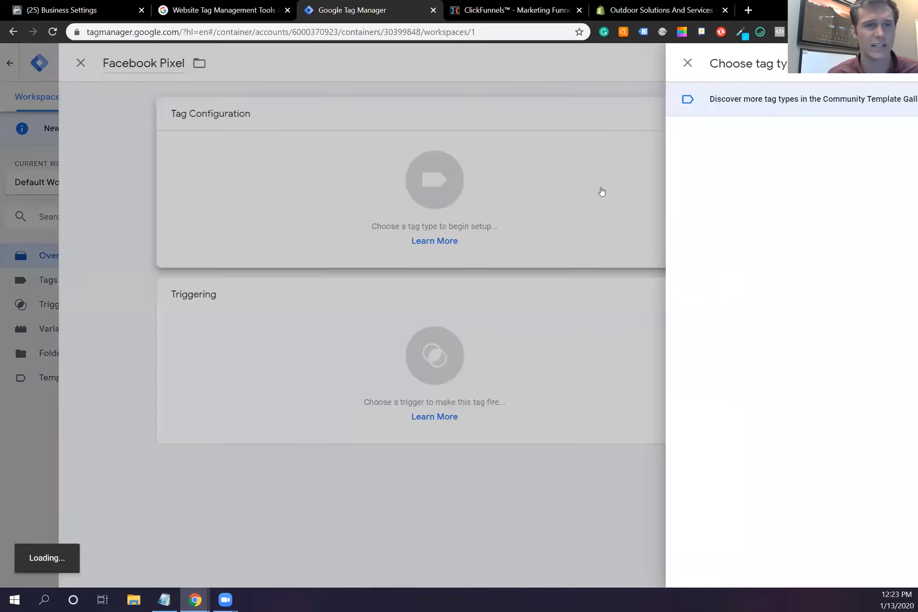
scroll(660, 284, "down", 3)
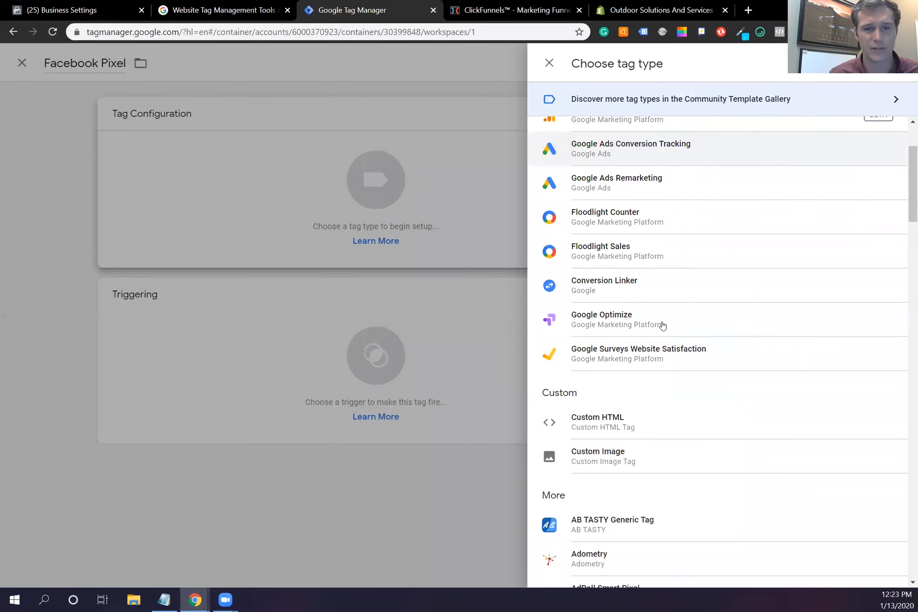
scroll(694, 340, "down", 1)
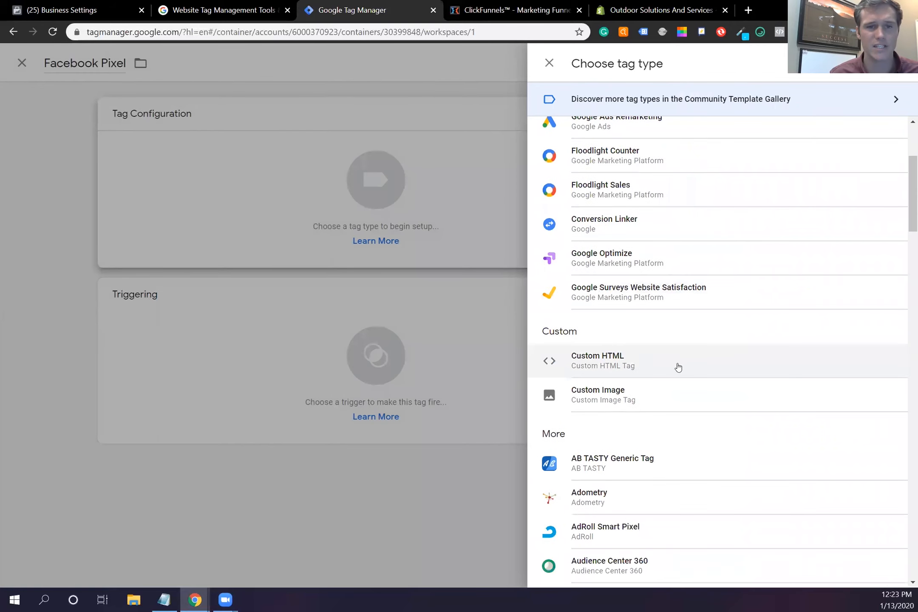
left_click(661, 367)
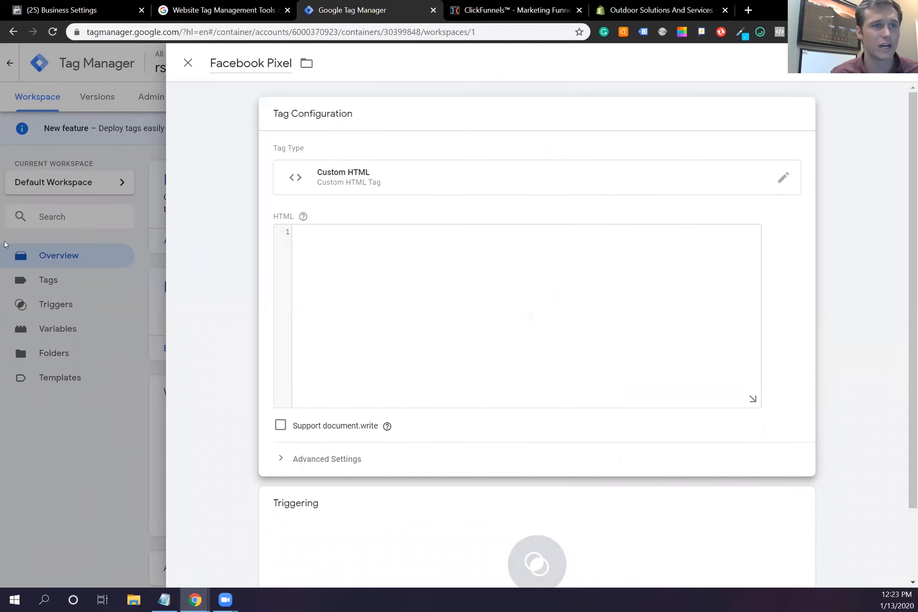
Step: Copy the Facebook pixel base code using the manual-install option in Business Manager
left_click(86, 6)
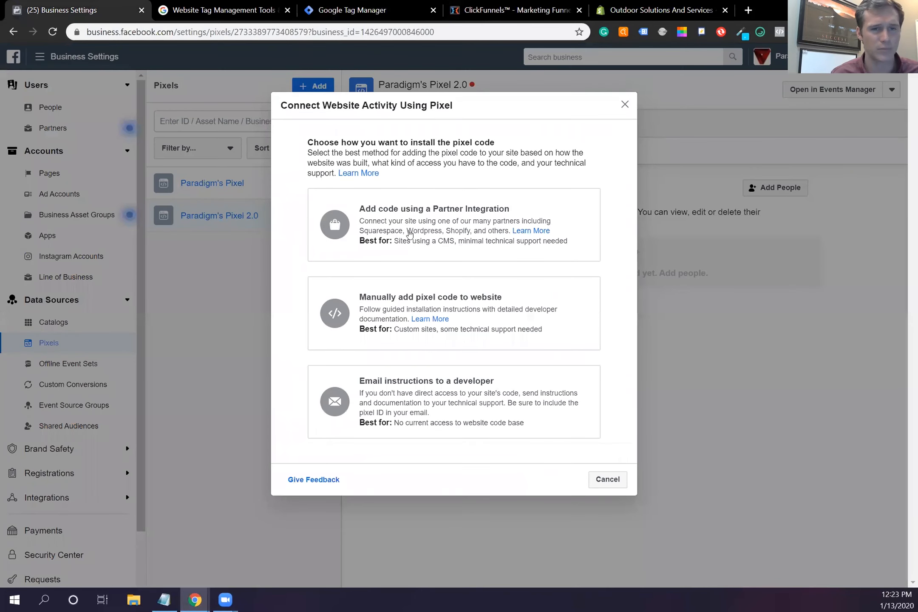
left_click(538, 306)
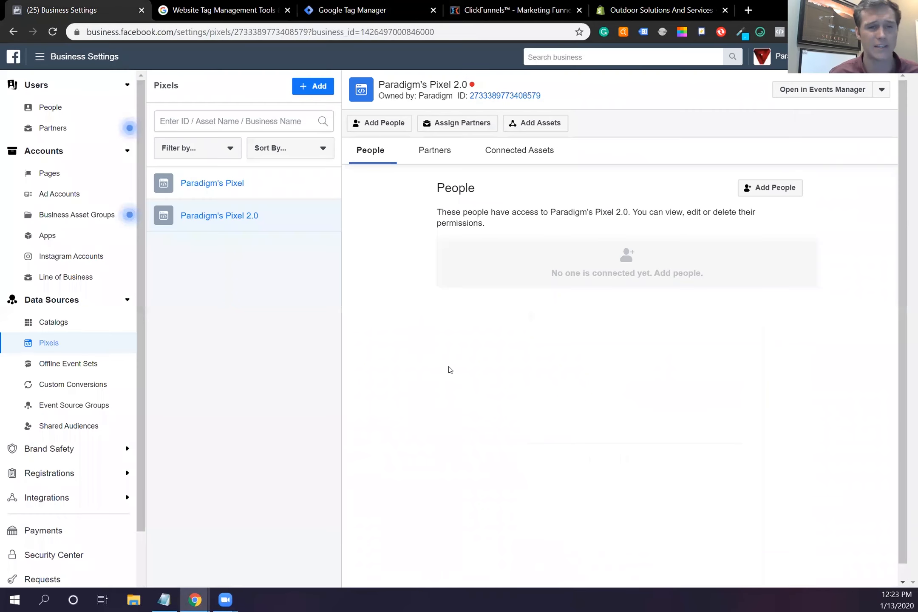
left_click(451, 370)
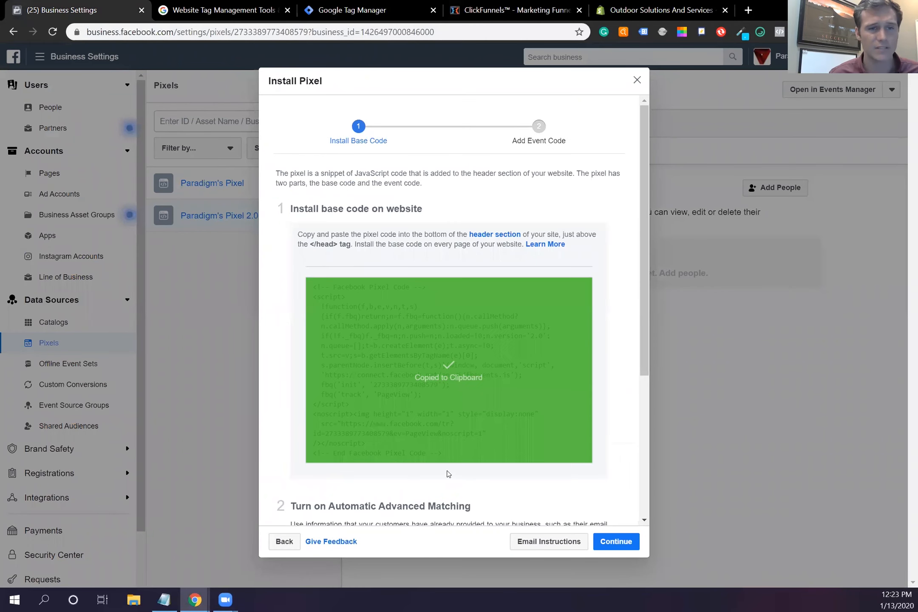
scroll(427, 397, "down", 5)
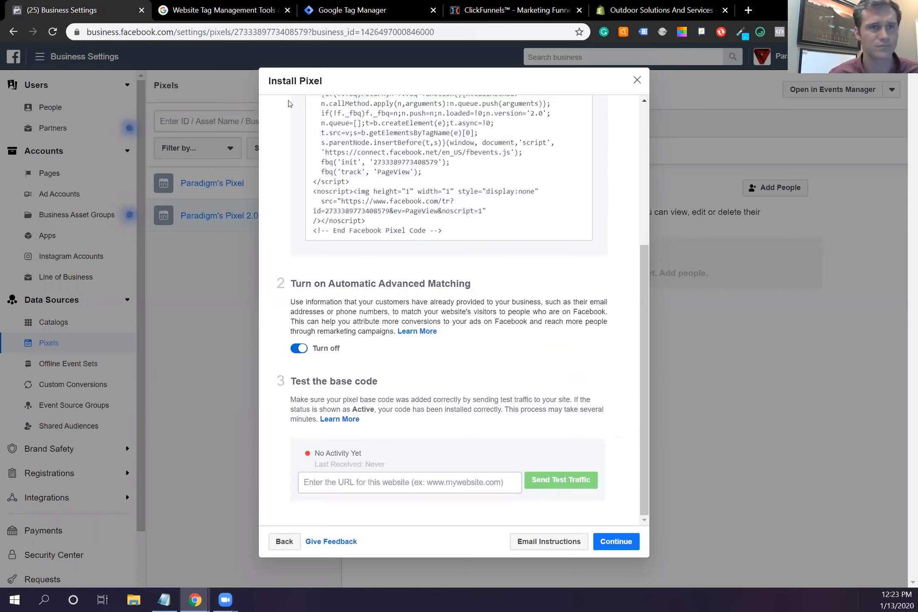
Step: Paste the pixel base code into the Facebook Pixel tag's Custom HTML box in GTM
left_click(538, 9)
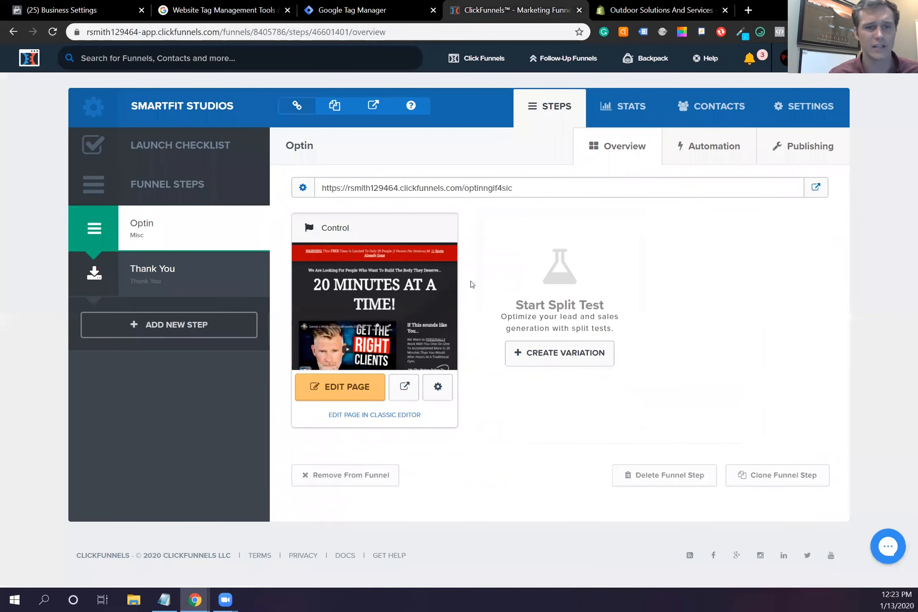
left_click(264, 10)
key("ctrl+Tab")
left_click(434, 241)
key("ctrl+v")
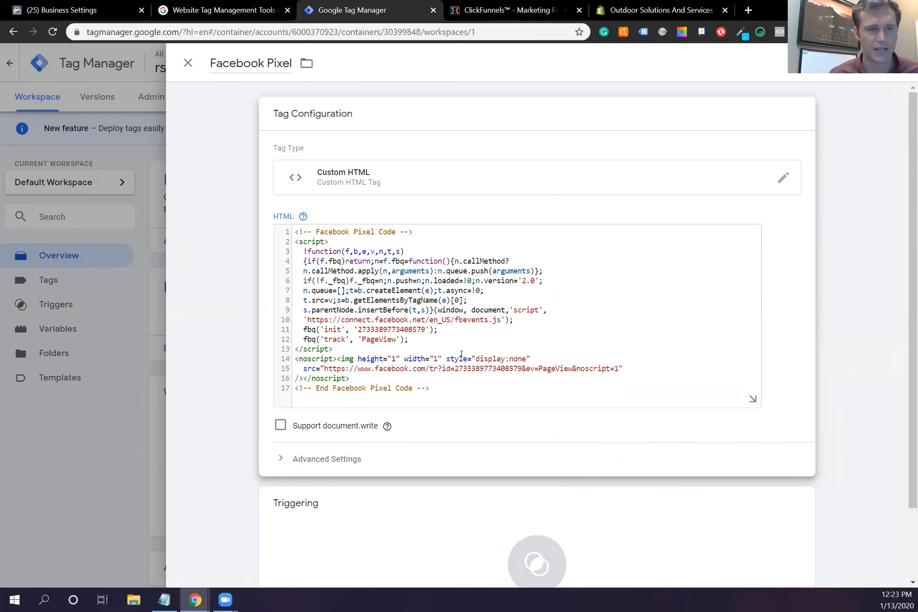
Step: Set the Facebook Pixel tag to fire on All Pages and save the tag
scroll(461, 434, "down", 2)
left_click(557, 465)
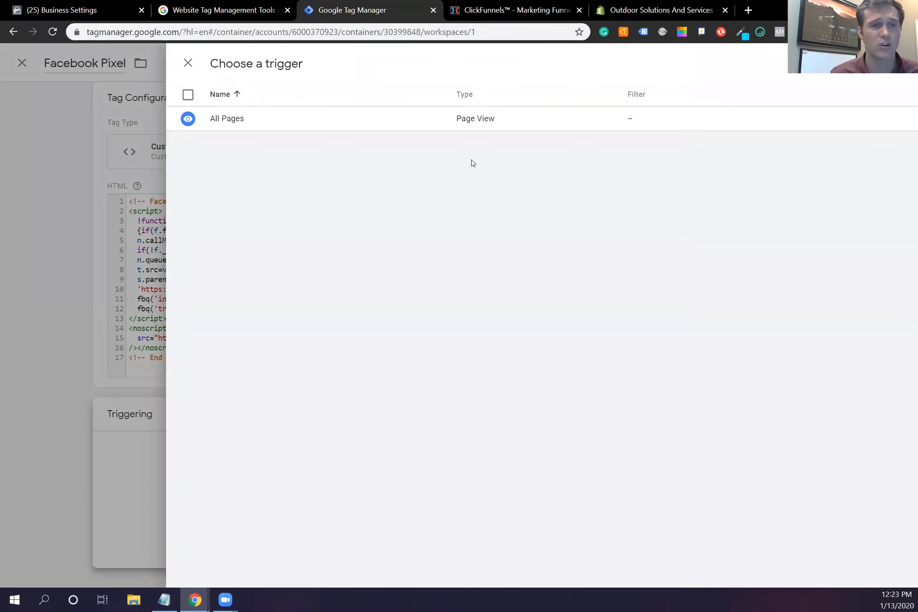
left_click(397, 124)
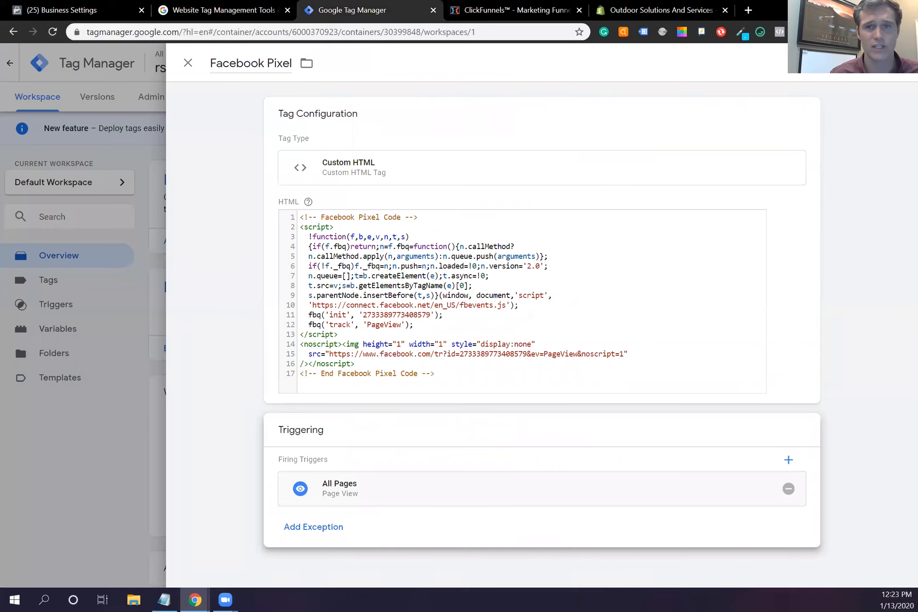
left_click(862, 63)
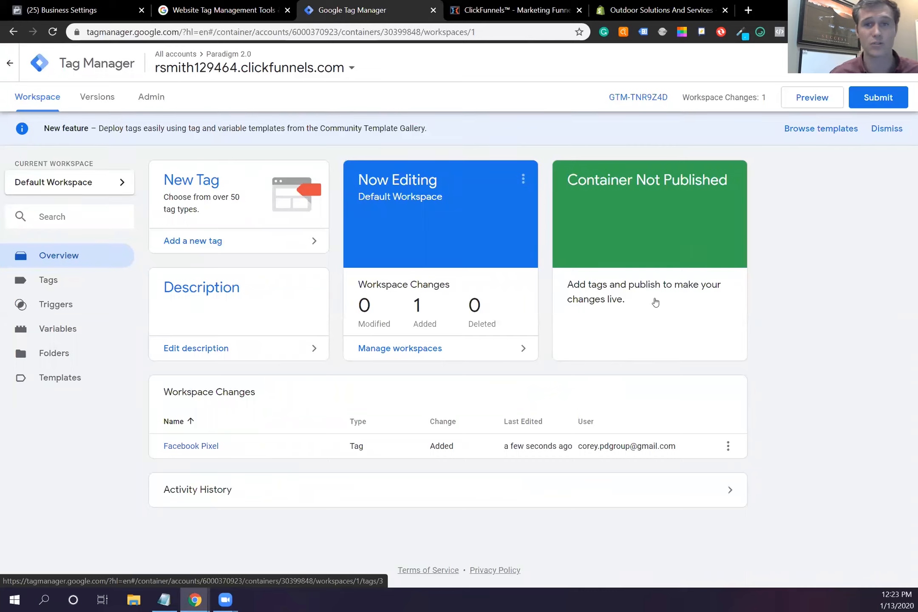
Step: Submit the workspace and publish it live as version 'Facebook Pixel'
left_click(880, 104)
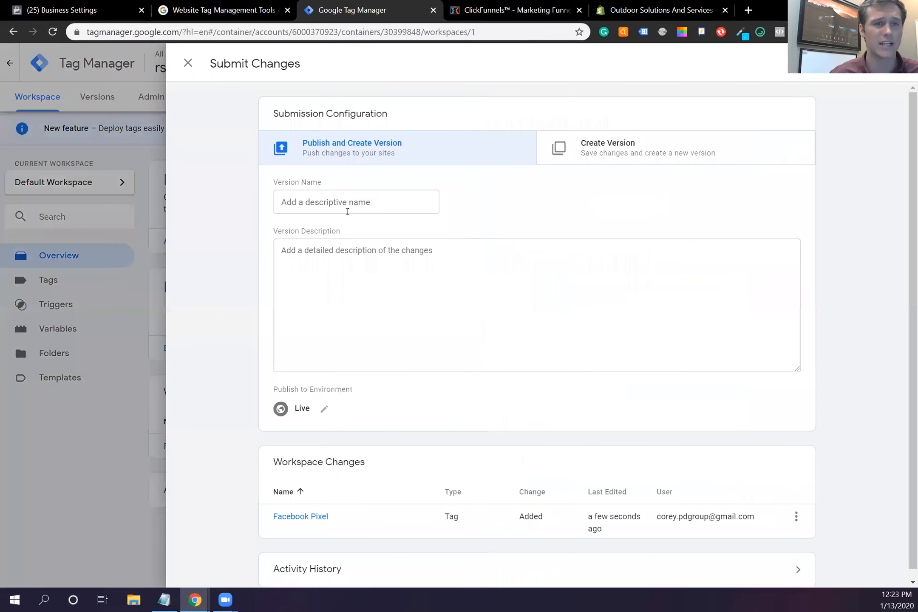
left_click(357, 203)
type("P")
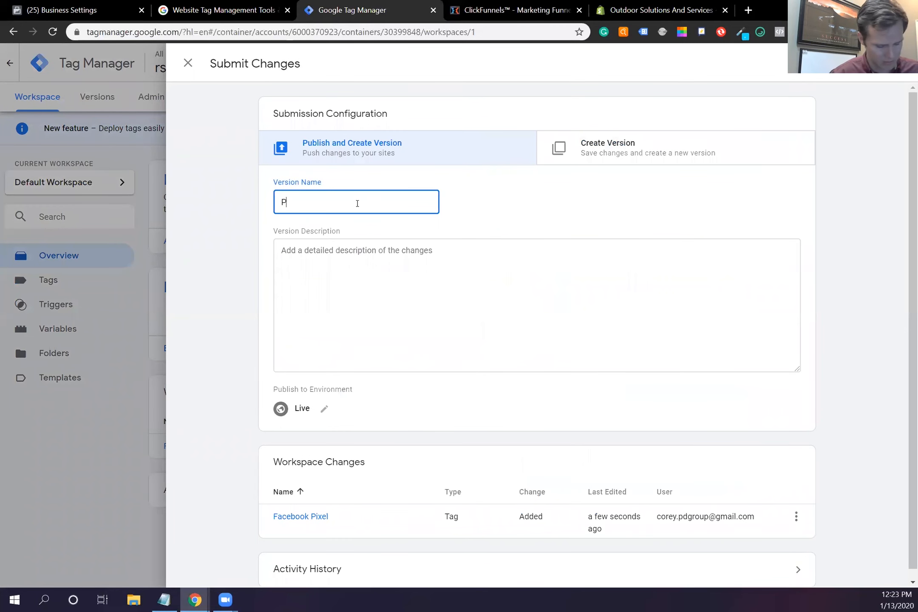
key("BackSpace")
type("Fa")
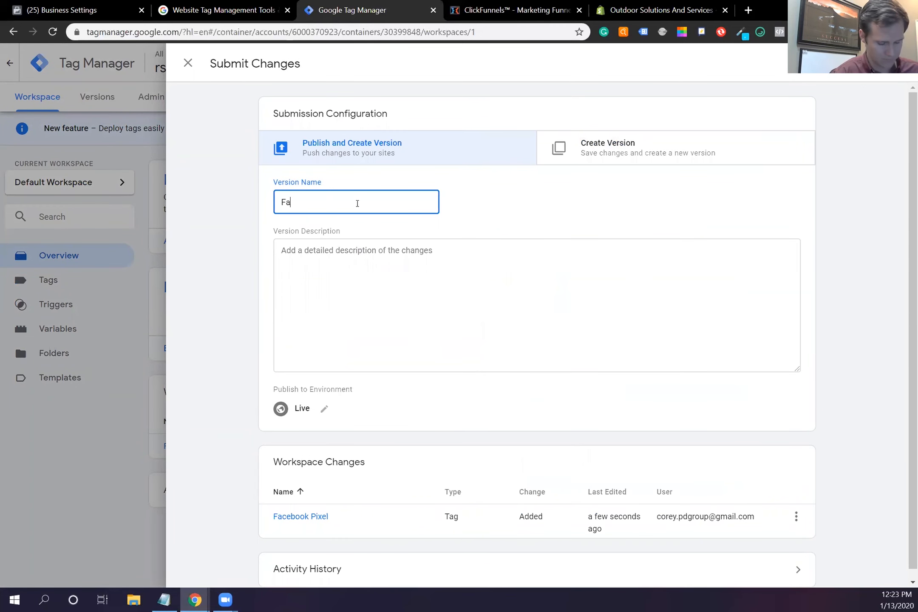
type("cebook Pixcel")
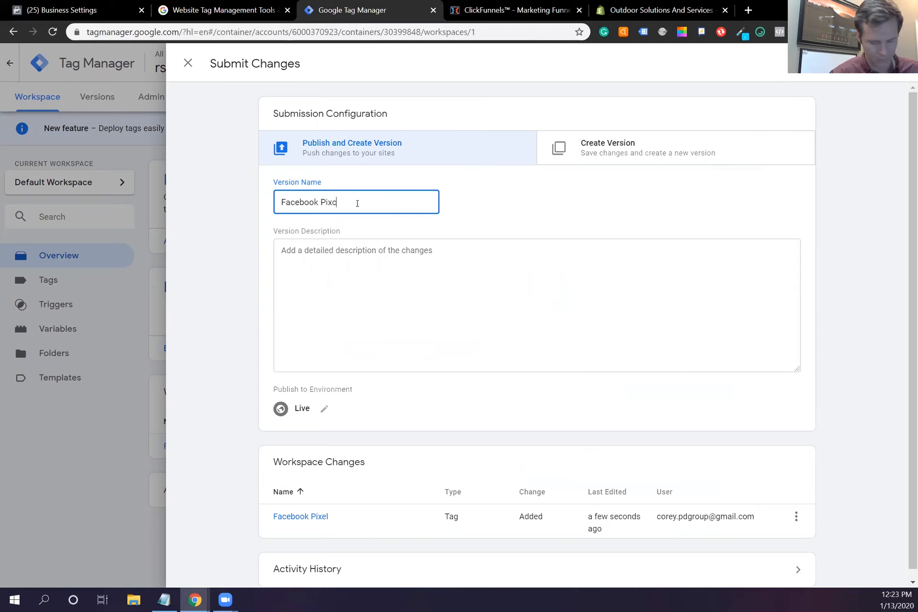
key("Left")
key("Left")
key("BackSpace")
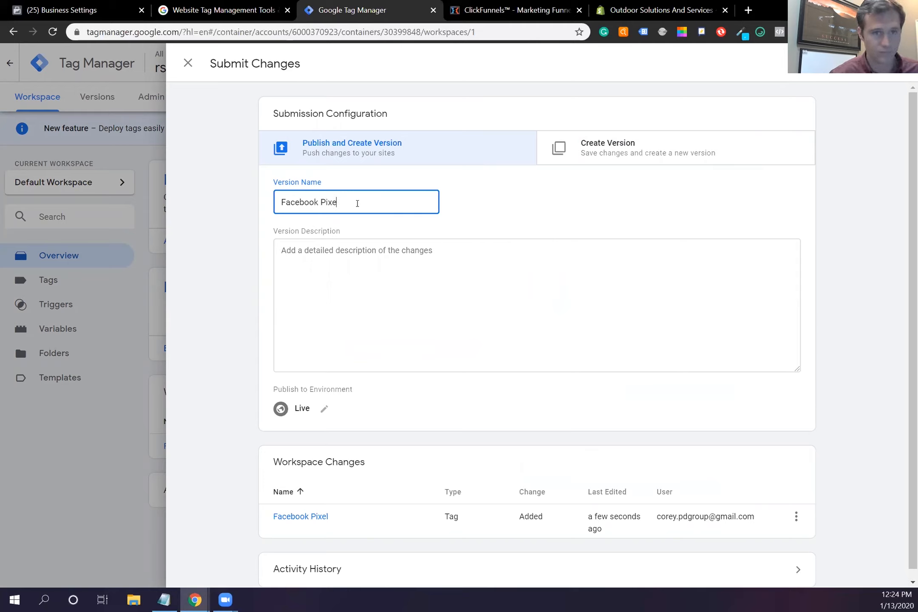
scroll(629, 301, "down", 1)
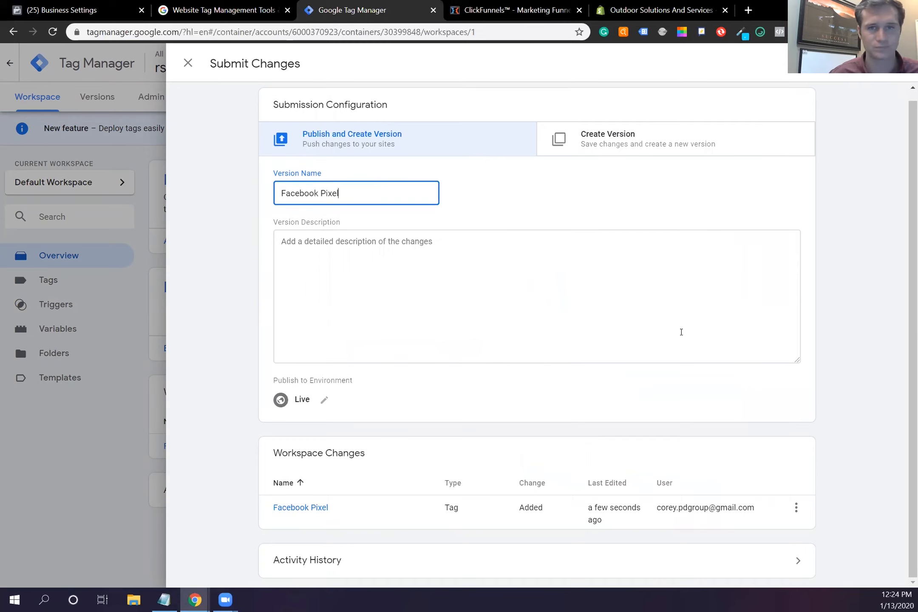
left_click(875, 62)
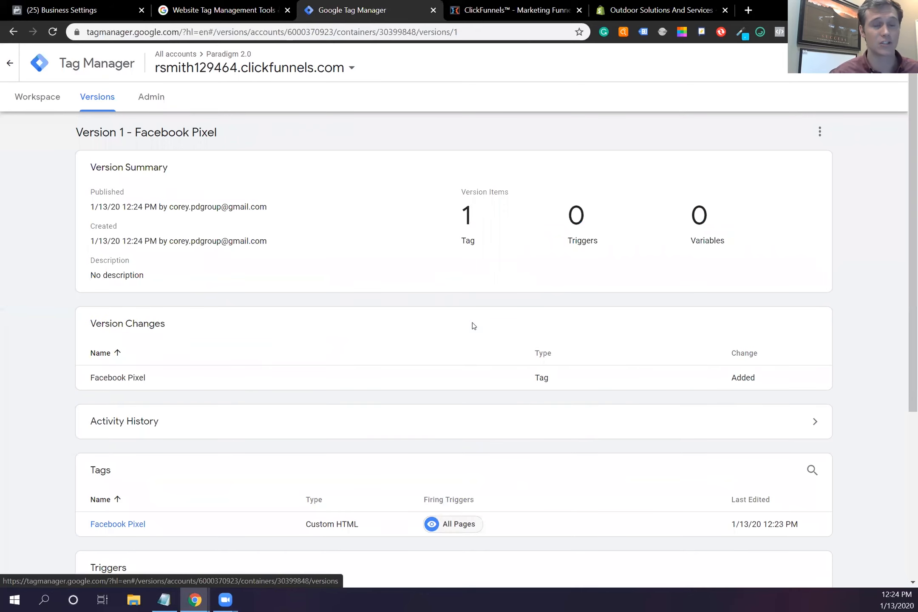
left_click(529, 15)
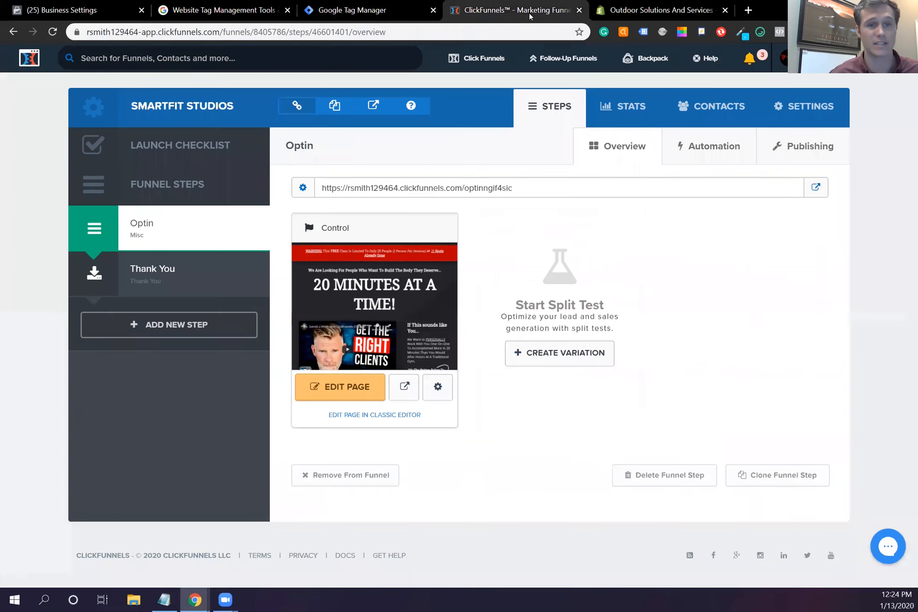
Step: Review the Shopify theme code, the ClickFunnels funnel and the published Tag Manager version
left_click(614, 11)
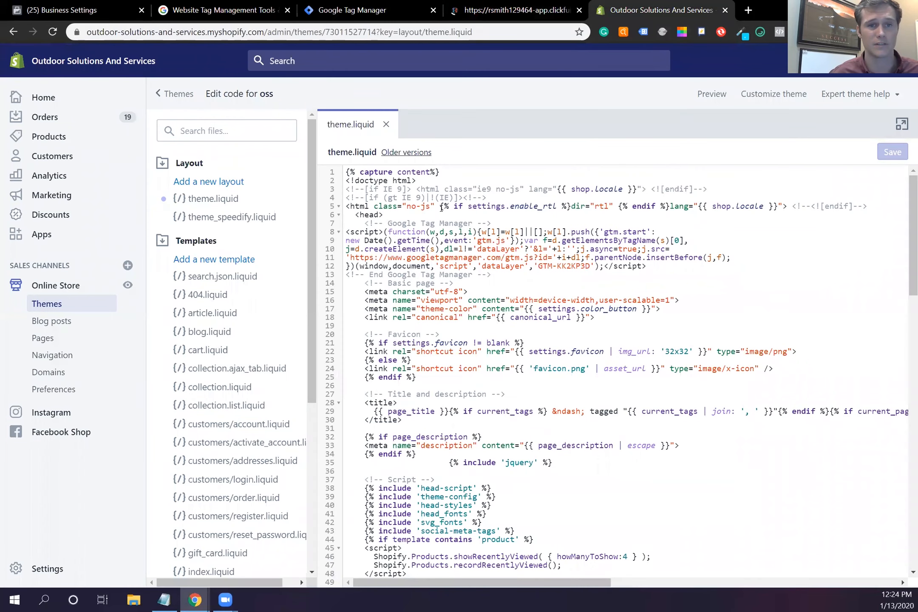
left_click(545, 16)
left_click(621, 13)
left_click(500, 13)
left_click(391, 8)
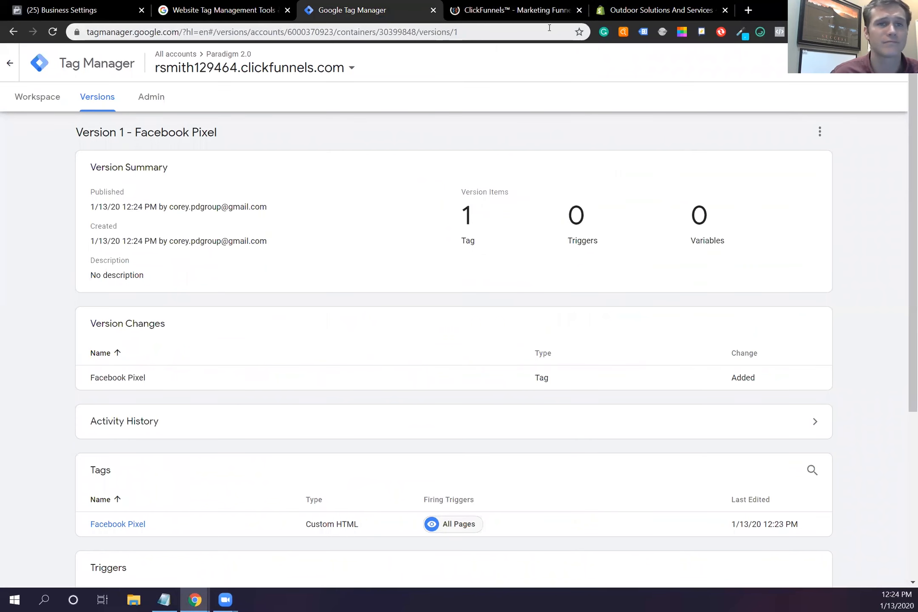
left_click(611, 9)
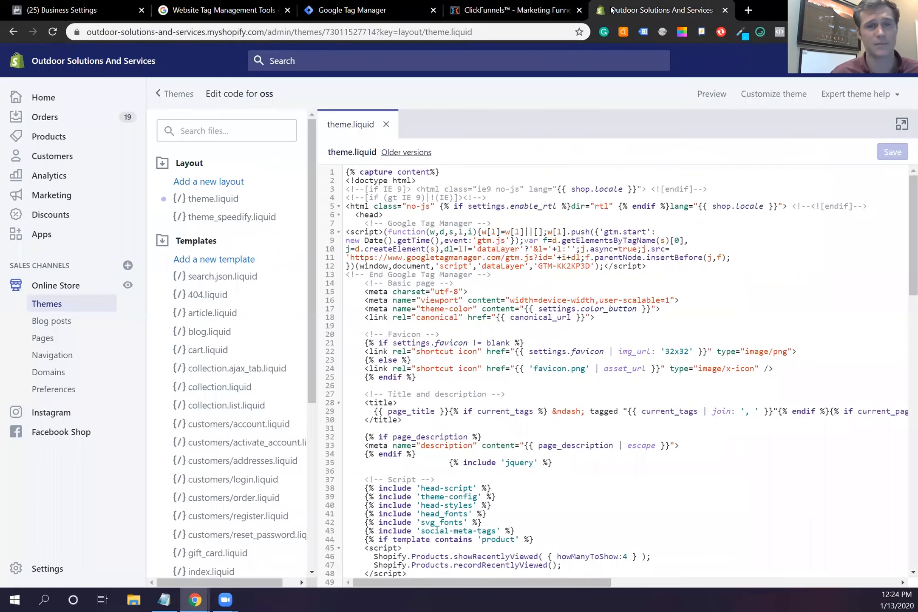
Step: Check the existing Facebook Pixel ID in Shopify's online store preferences
left_click(54, 390)
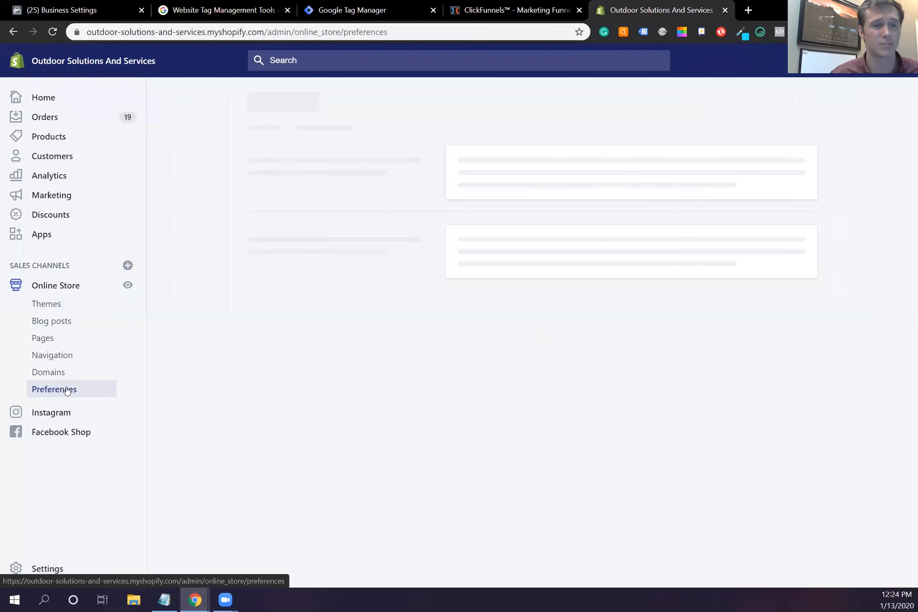
scroll(629, 278, "down", 5)
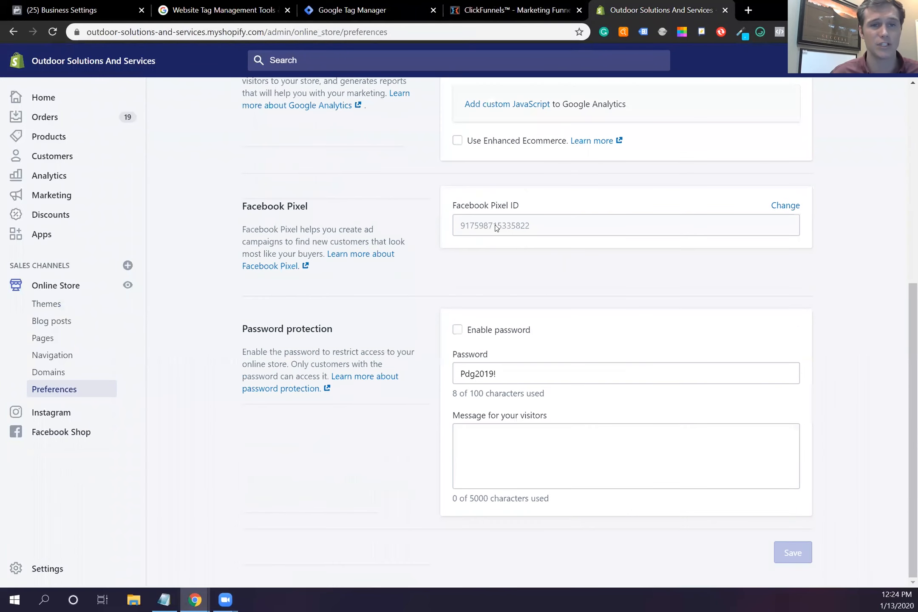
left_click_drag(500, 231, 459, 229)
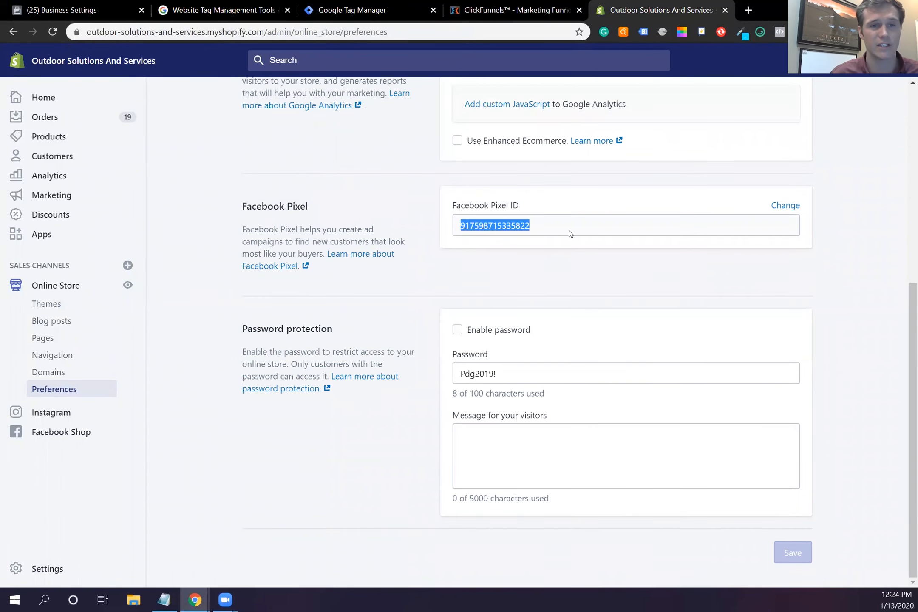
left_click(576, 262)
left_click(96, 6)
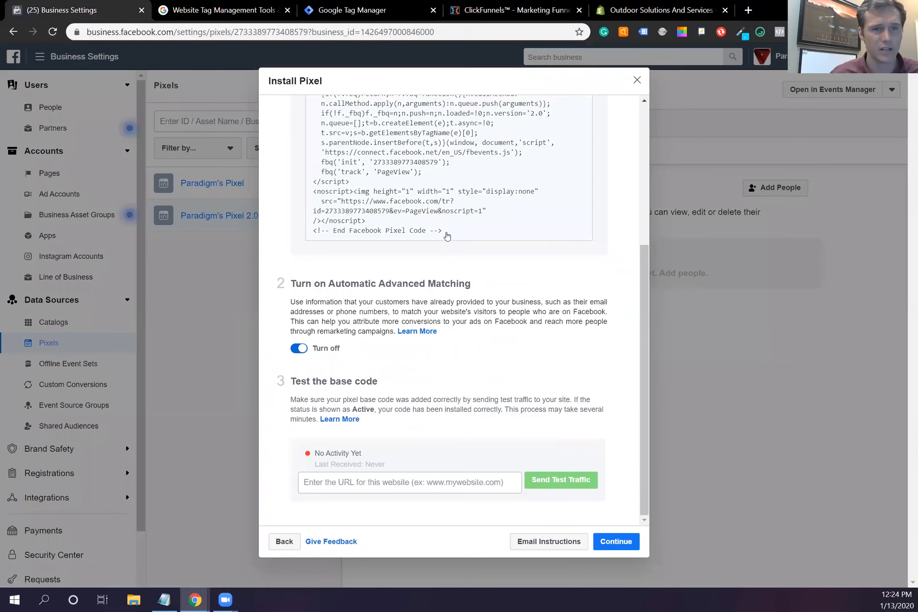
Step: Copy the Facebook pixel base code from the Install Pixel dialog to the clipboard again
scroll(446, 236, "up", 4)
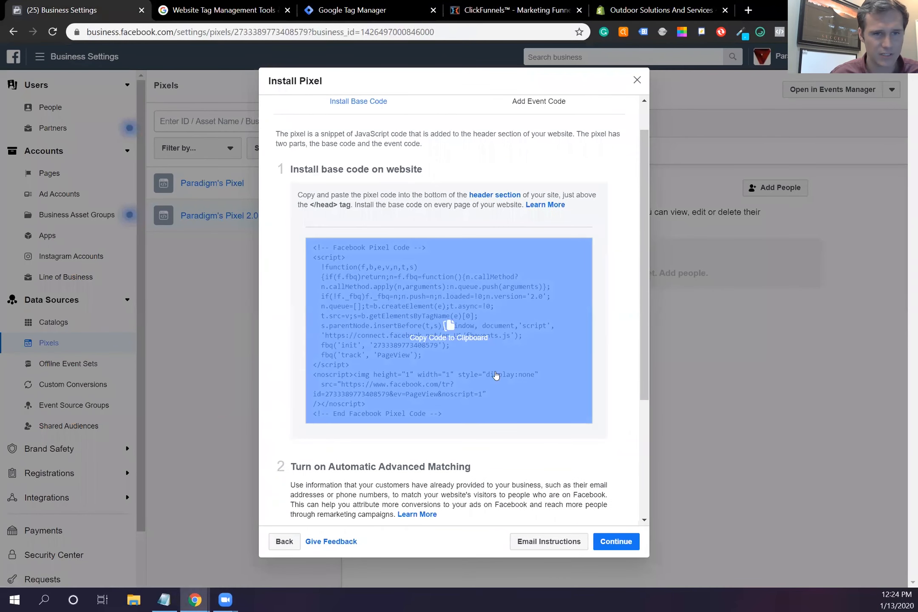
scroll(488, 412, "down", 1)
mouse_move(369, 255)
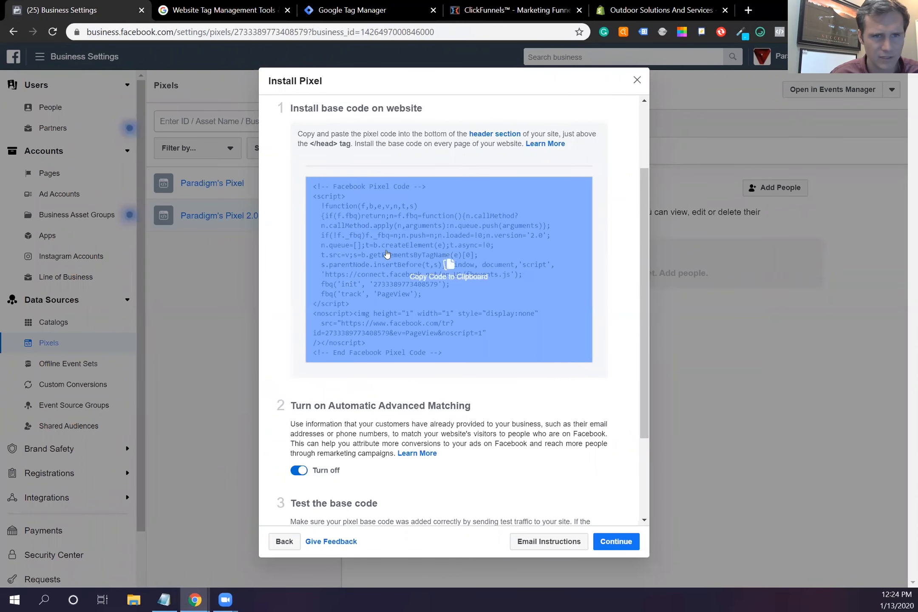
left_click(398, 289)
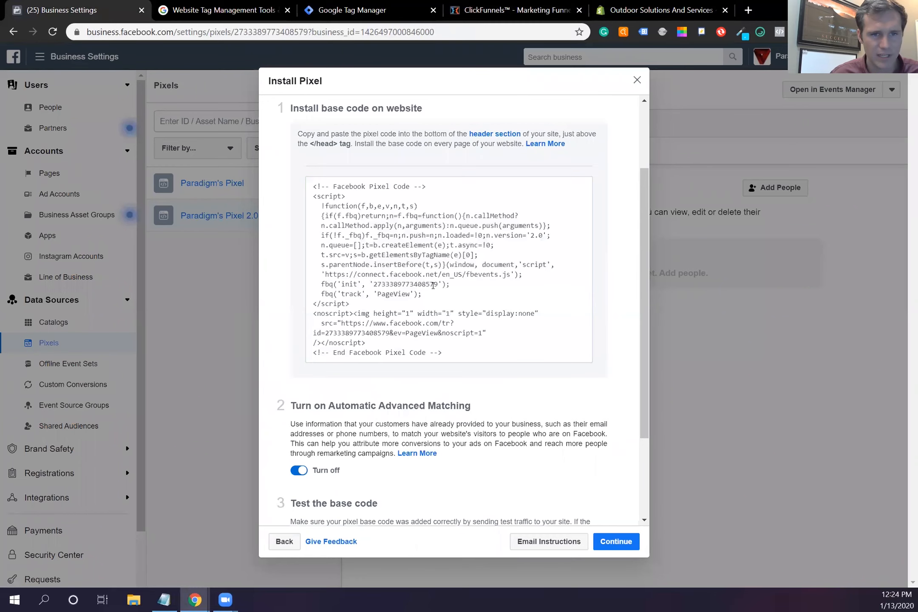
left_click(393, 293)
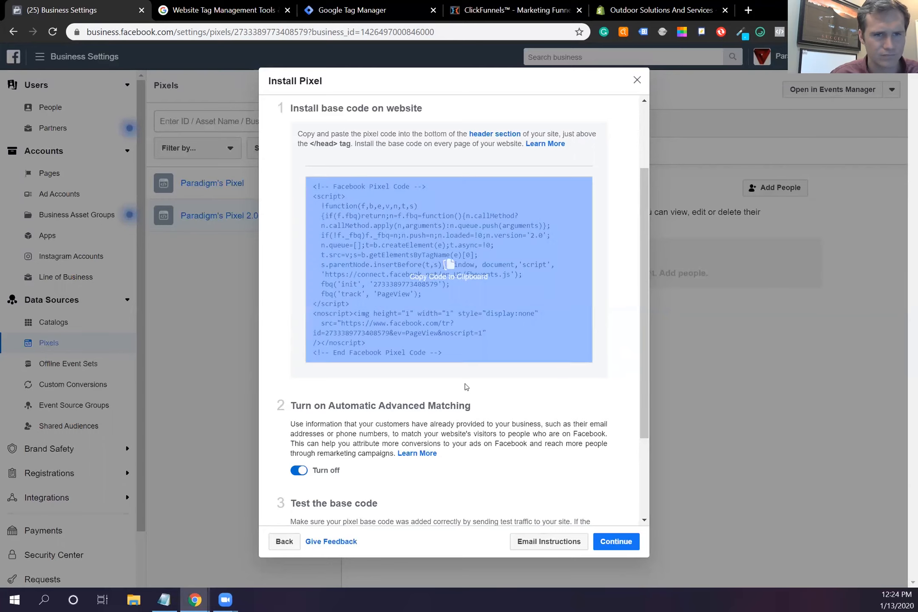
left_click(623, 6)
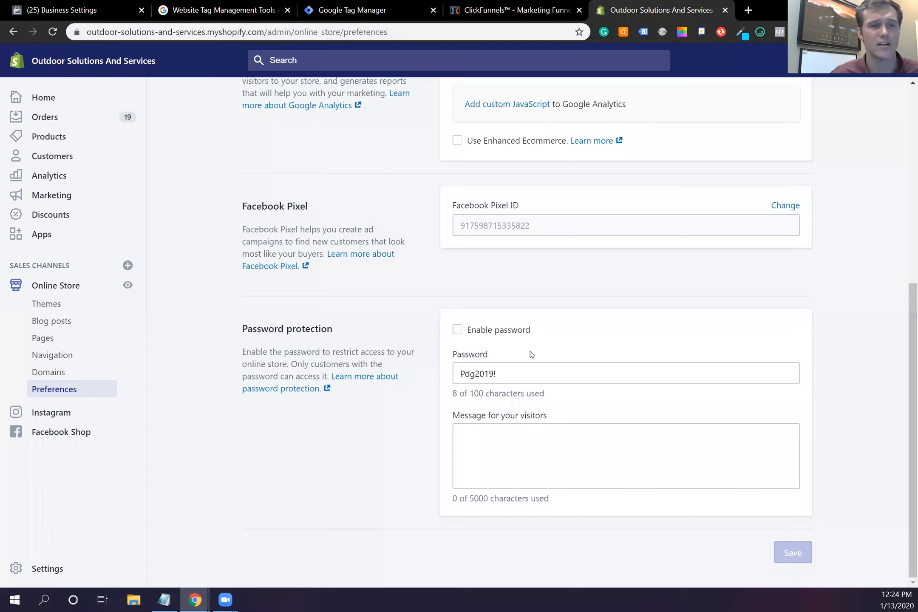
Step: Reopen the Paradigm 2.0 ClickFunnels container from the All accounts list
left_click(510, 12)
left_click(357, 6)
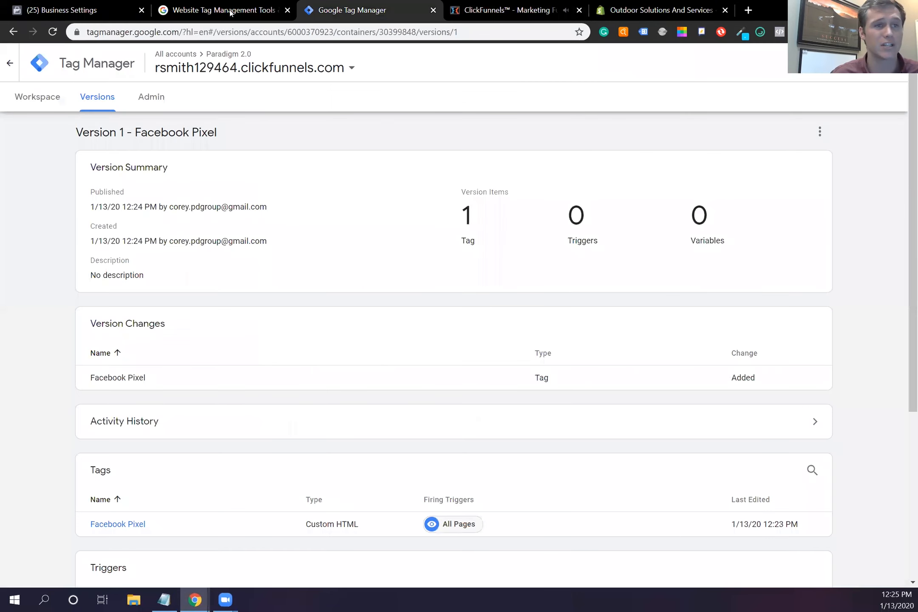
left_click(10, 64)
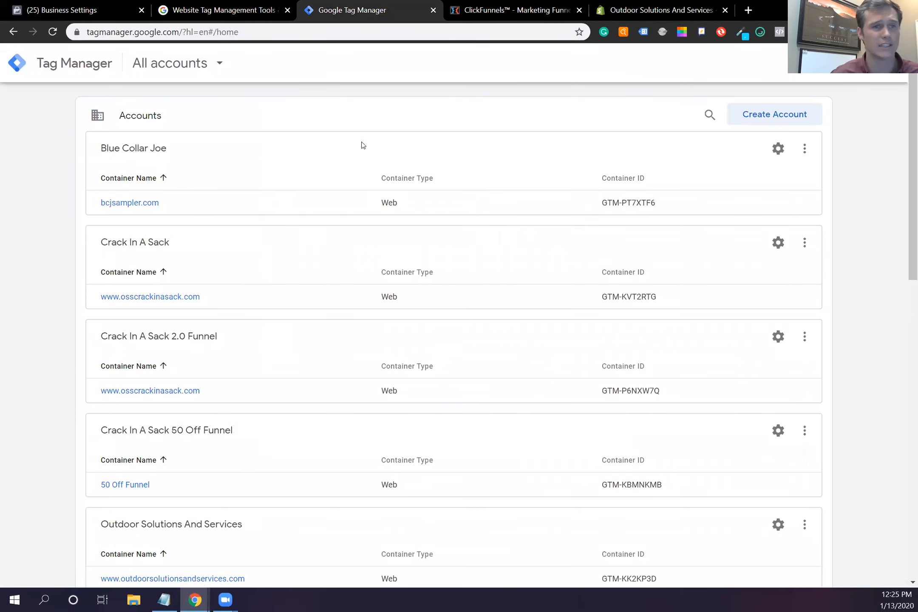
scroll(212, 339, "down", 8)
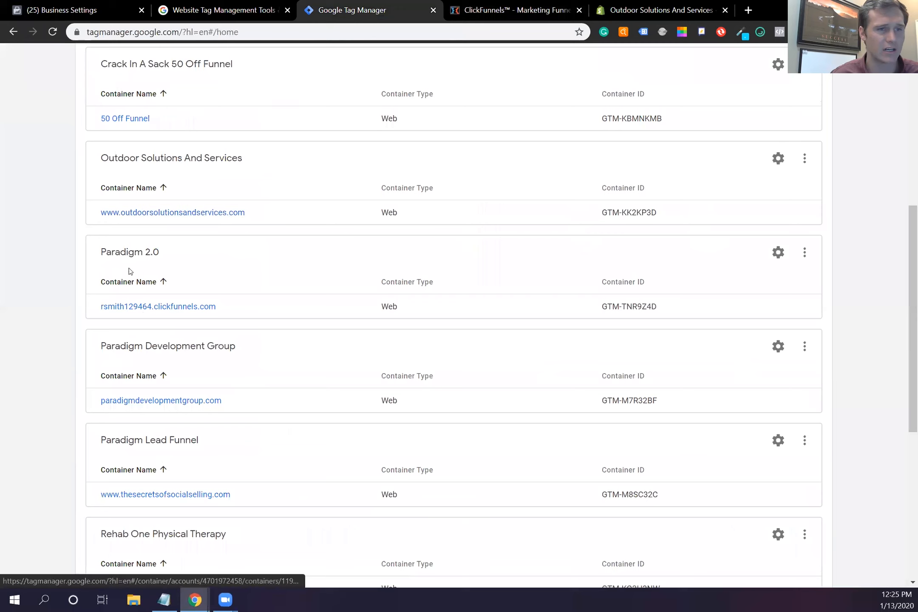
left_click(145, 307)
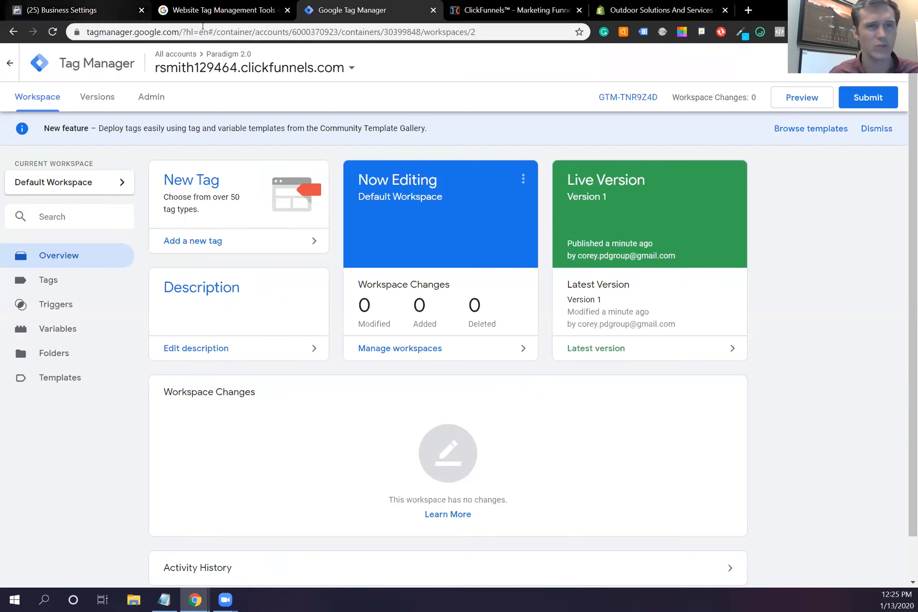
left_click(97, 16)
scroll(463, 480, "down", 3)
Step: Save the SmartFit Studios funnel's Tag Manager tracking code settings in ClickFunnels
left_click(547, 123)
left_click(641, 11)
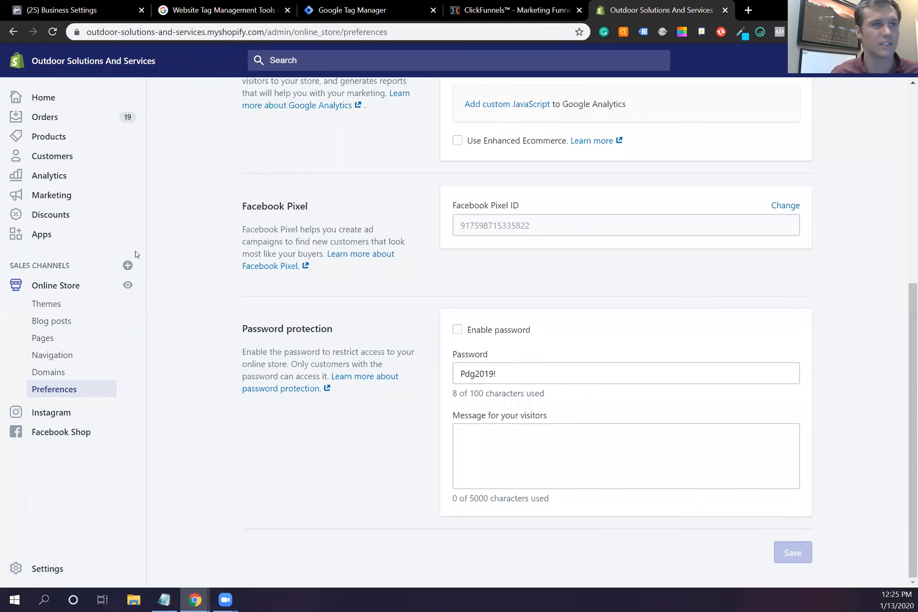
left_click(520, 12)
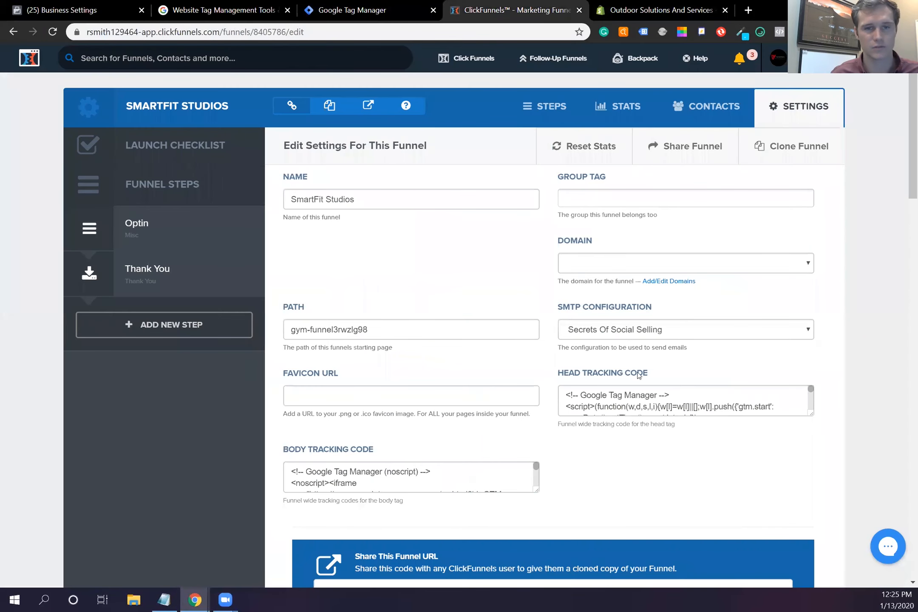
scroll(627, 328, "down", 10)
scroll(607, 321, "up", 2)
scroll(607, 320, "down", 15)
left_click(745, 484)
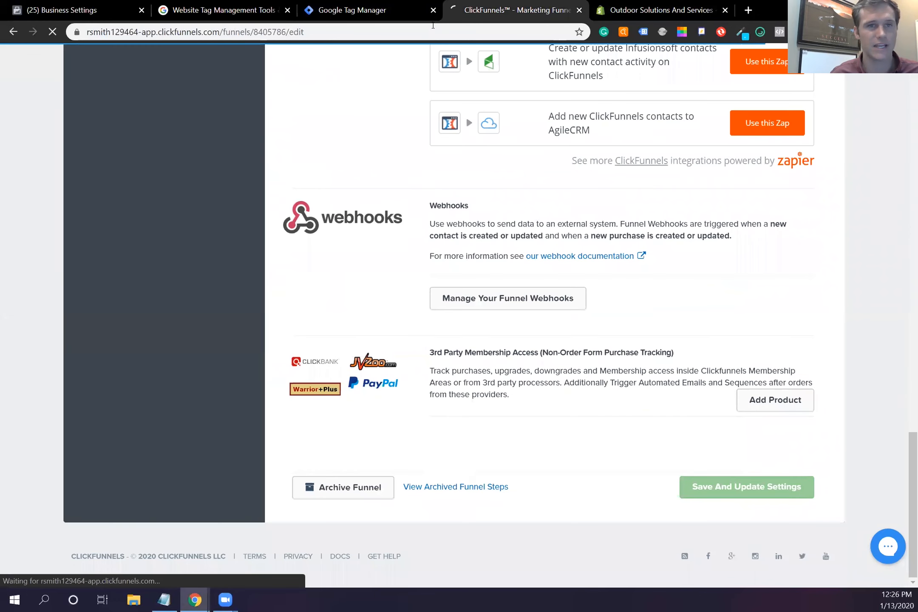
left_click(400, 10)
left_click(241, 12)
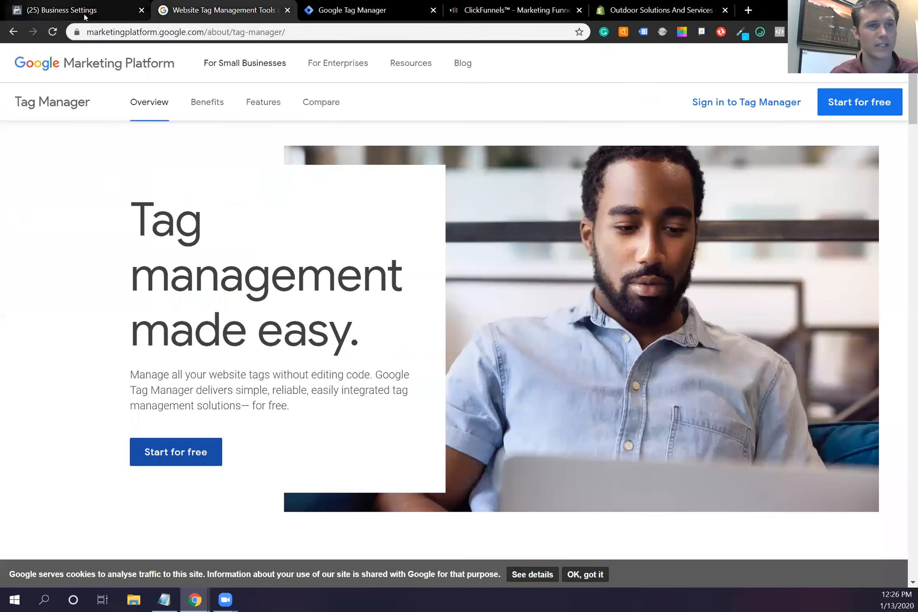
left_click(50, 12)
Step: Send pixel test traffic to the account's .clickfunnels.com domain address
left_click(366, 485)
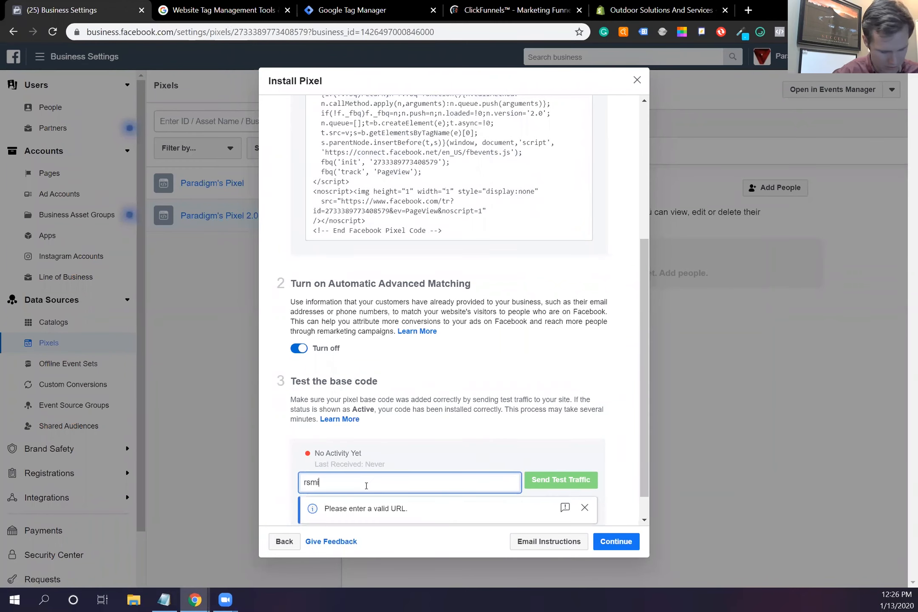
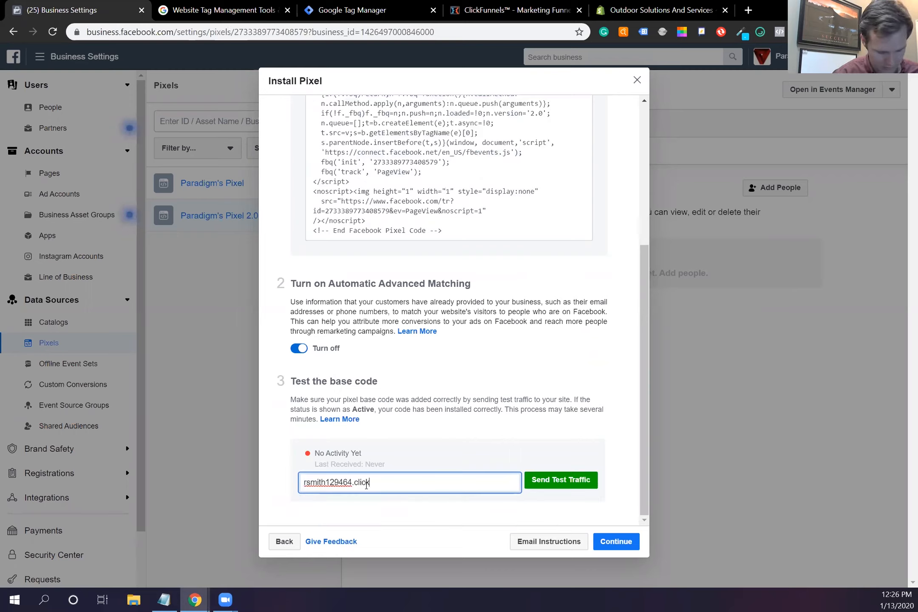
left_click(574, 481)
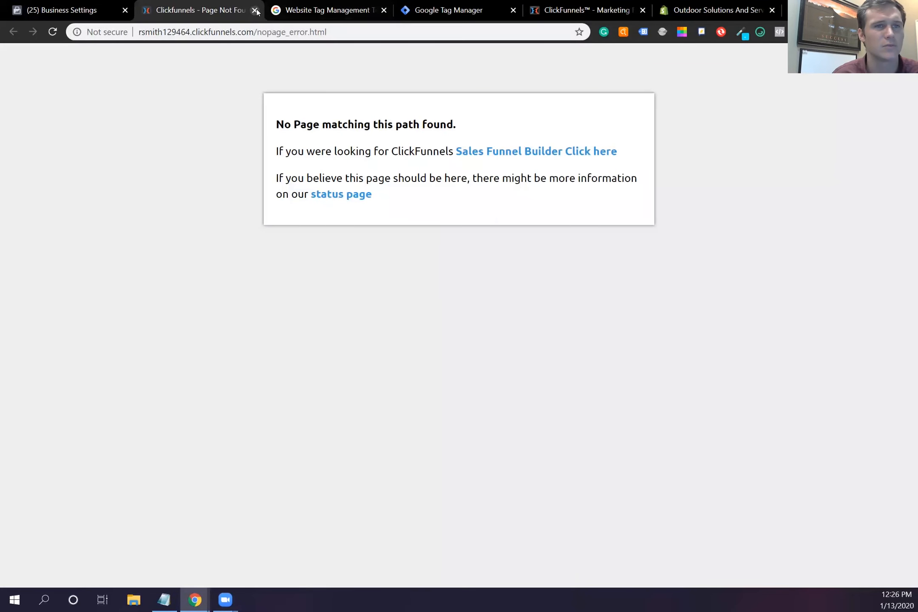
Step: Close the page-not-found tab and copy the Optin step's page address
left_click(254, 10)
left_click(488, 11)
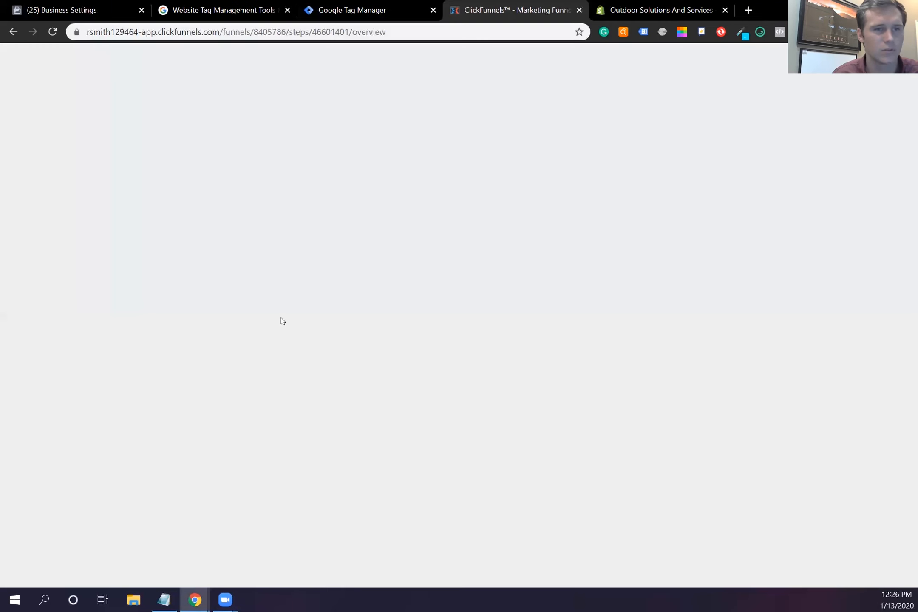
left_click_drag(522, 190, 318, 194)
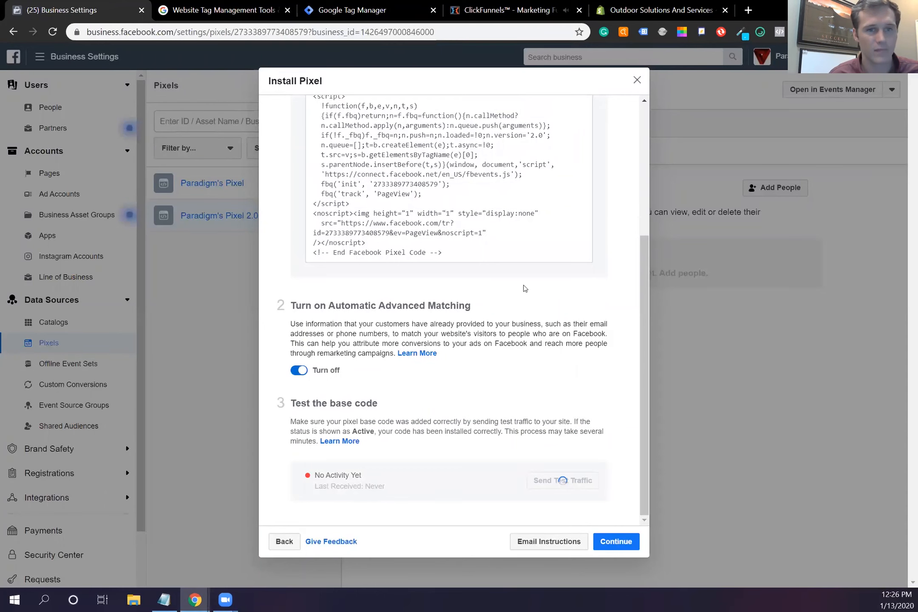
Step: Paste the Optin page address into the pixel test website field
left_click(114, 10)
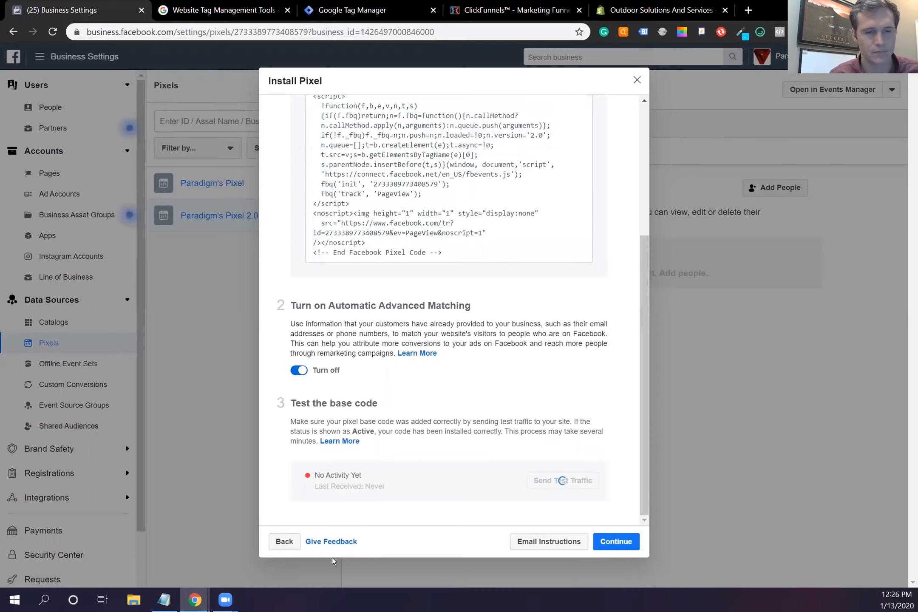
double_click(441, 498)
left_click(440, 497)
left_click(493, 483)
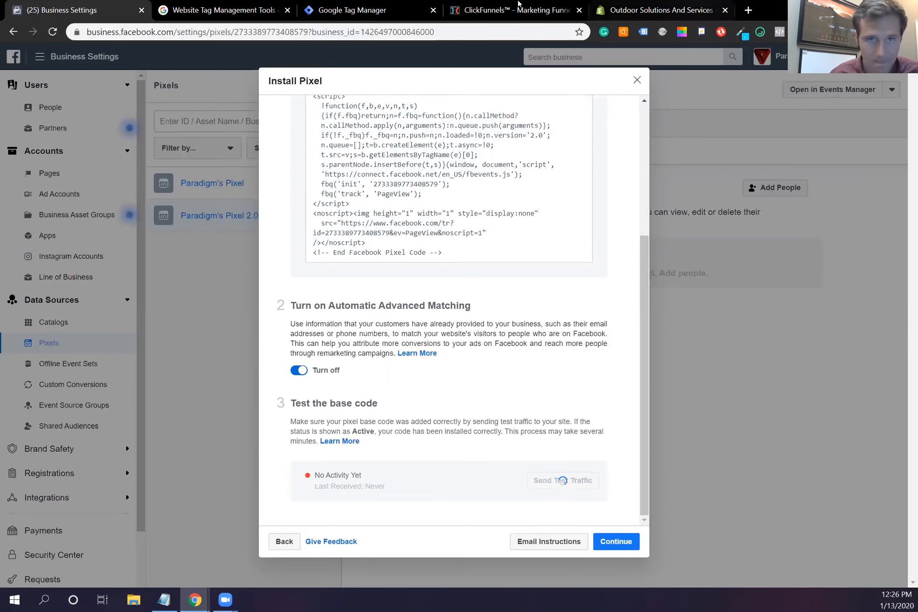
left_click(283, 541)
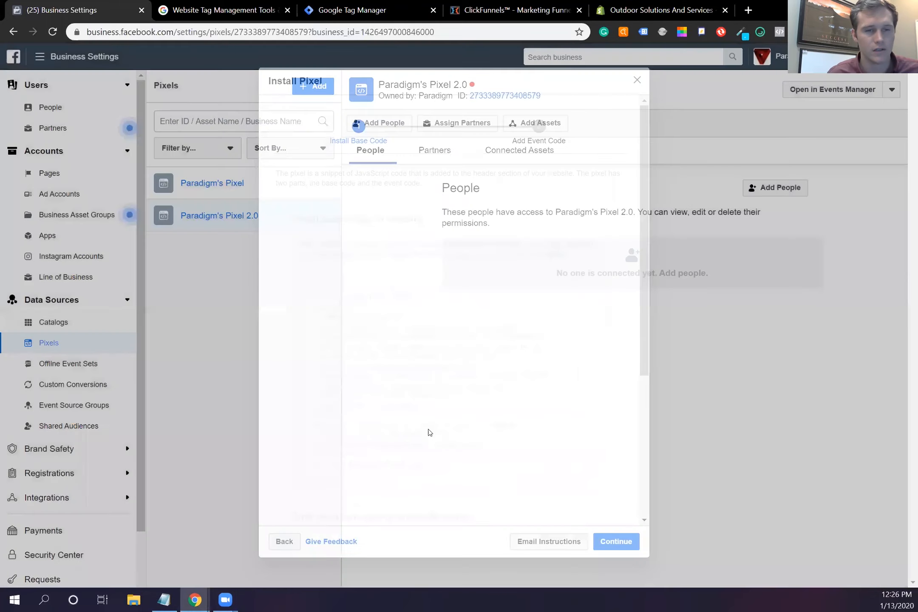
scroll(415, 480, "down", 5)
left_click(412, 478)
key("ctrl+v")
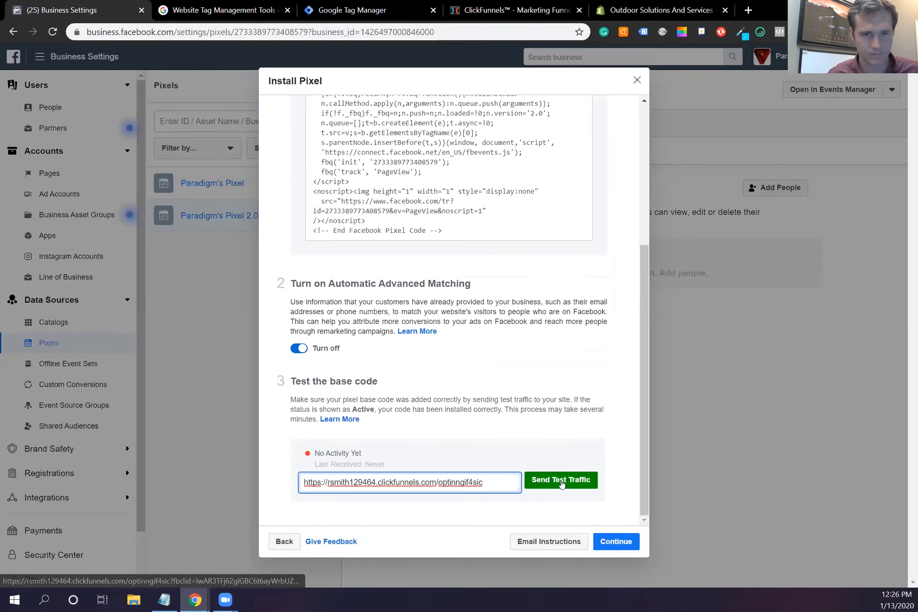
Step: Send test traffic to the SmartFit Studios Optin page, then continue past the base-code step
left_click(561, 480)
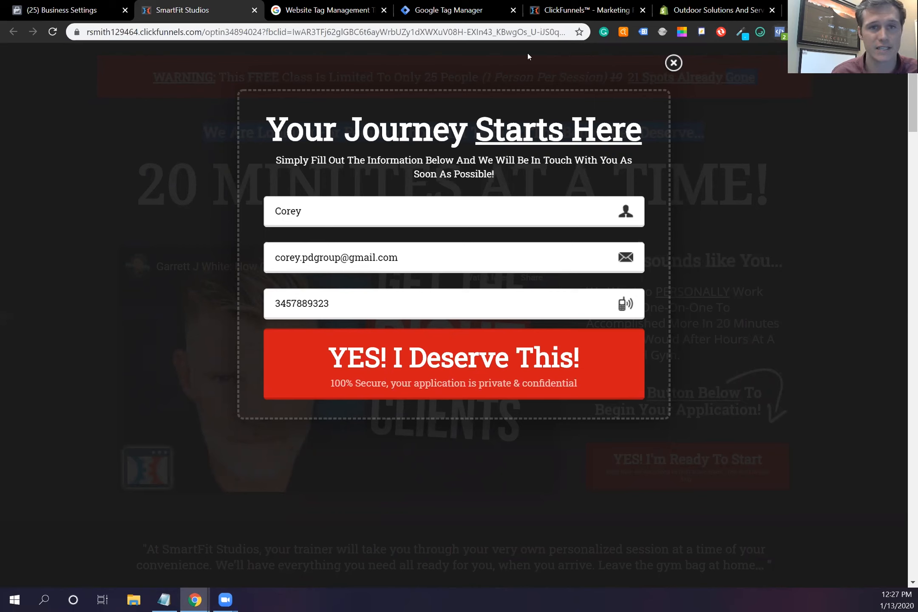
left_click(875, 9)
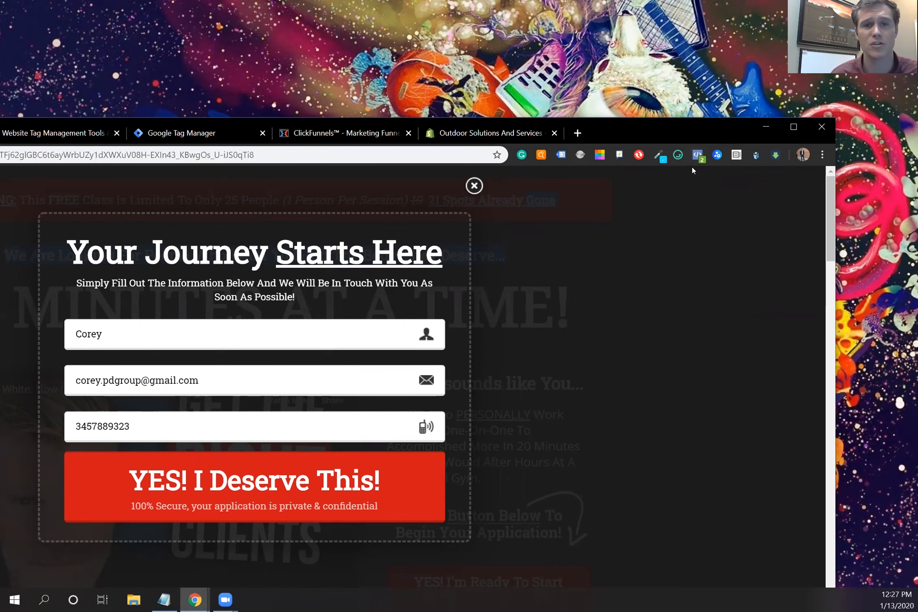
double_click(701, 123)
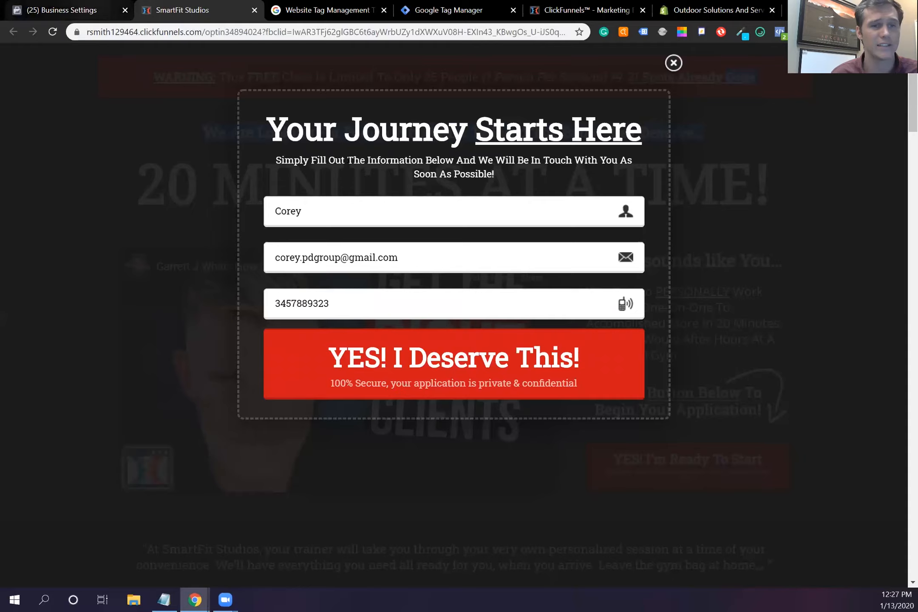
left_click(68, 10)
left_click(614, 542)
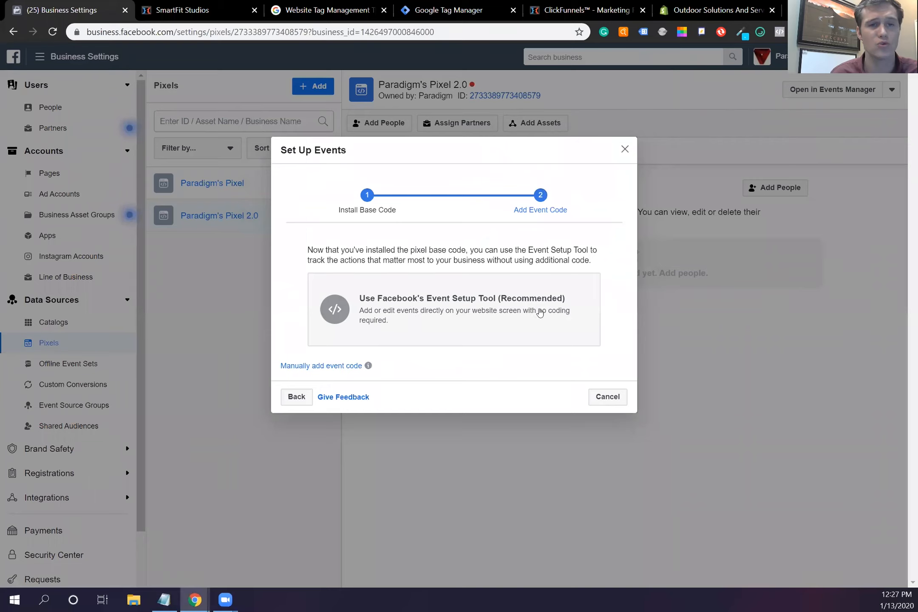
Step: Open the SmartFit Studios opt-in URL in the Event Setup Tool and get past its intro slides
left_click(540, 313)
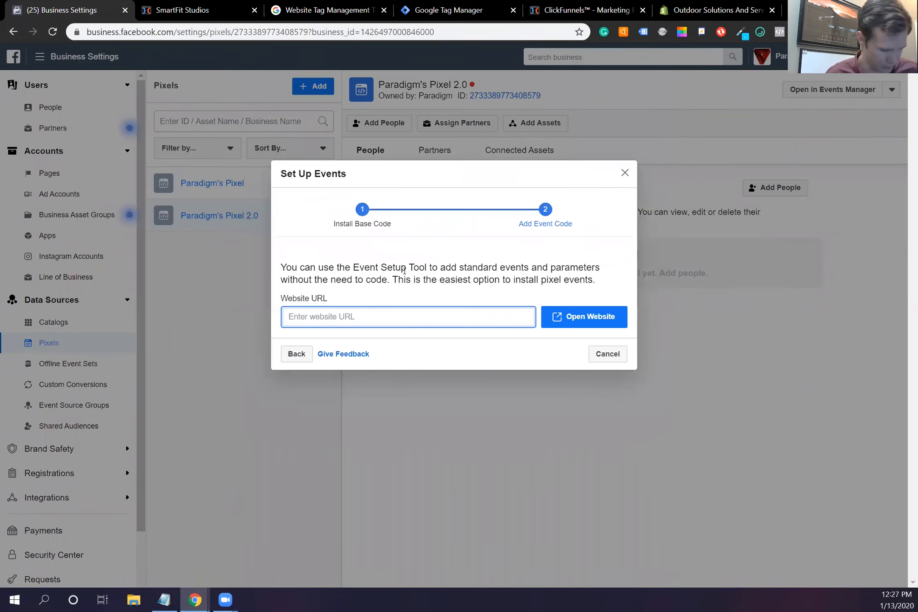
left_click(579, 313)
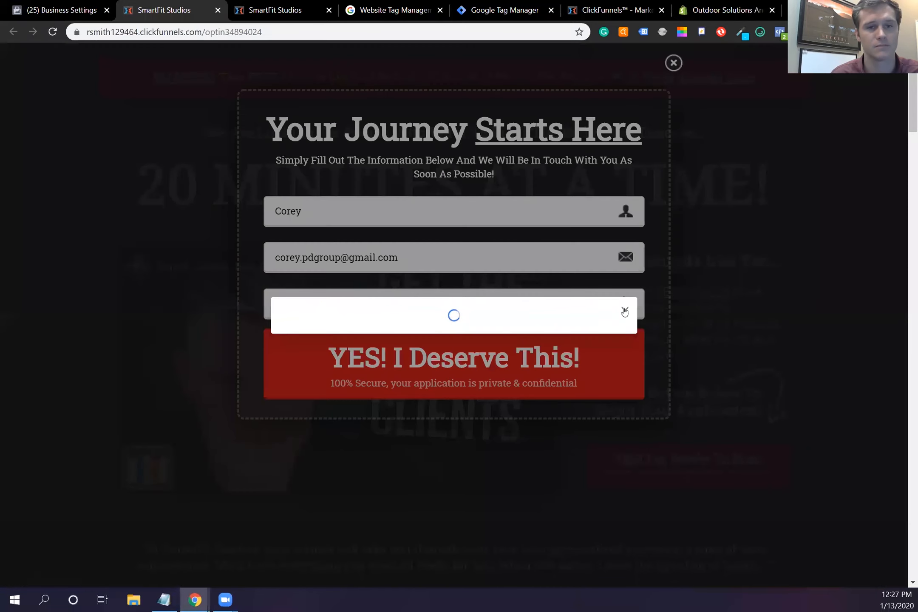
left_click(612, 425)
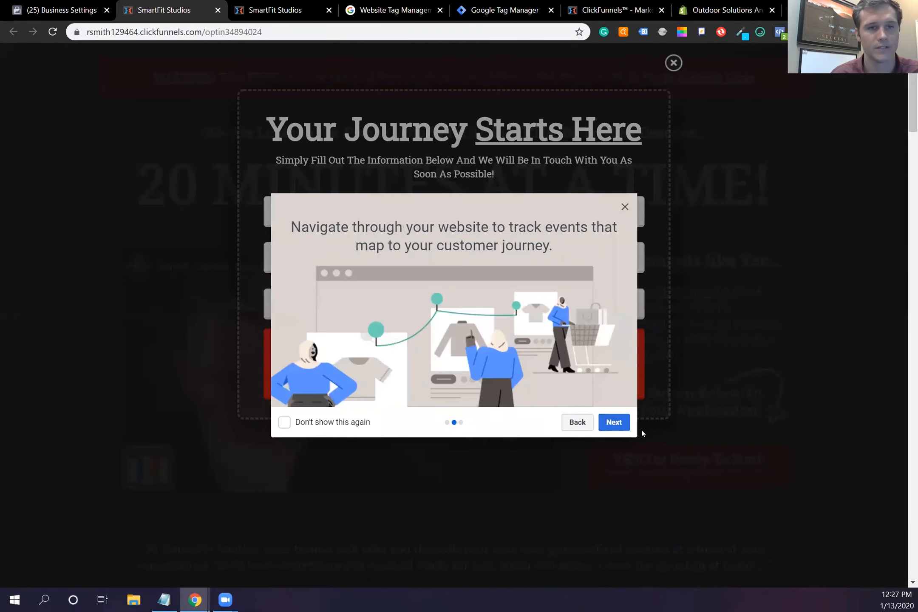
left_click(613, 427)
Step: Try tracking the page's YES! I'm Ready To Start button, browse event types, then cancel it
left_click(614, 424)
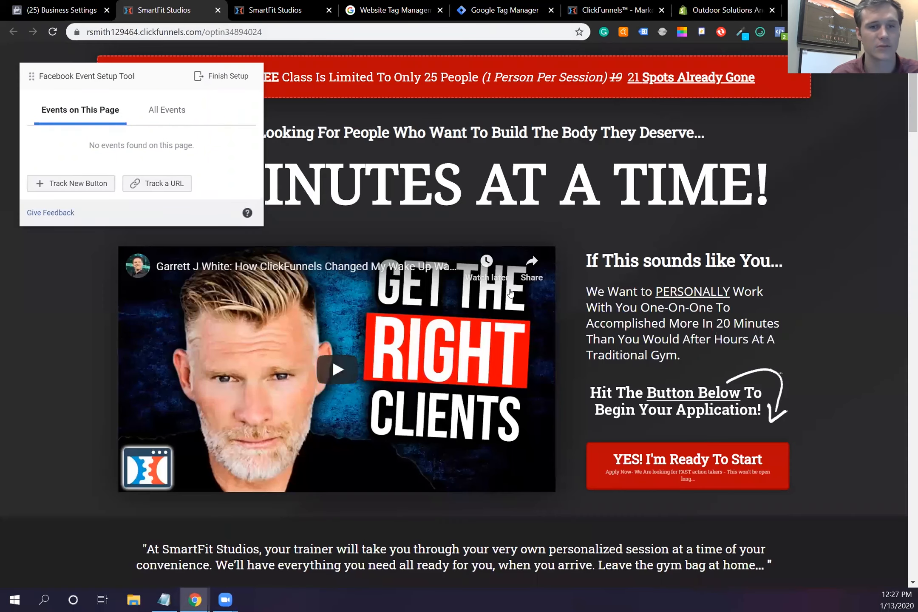
left_click(673, 63)
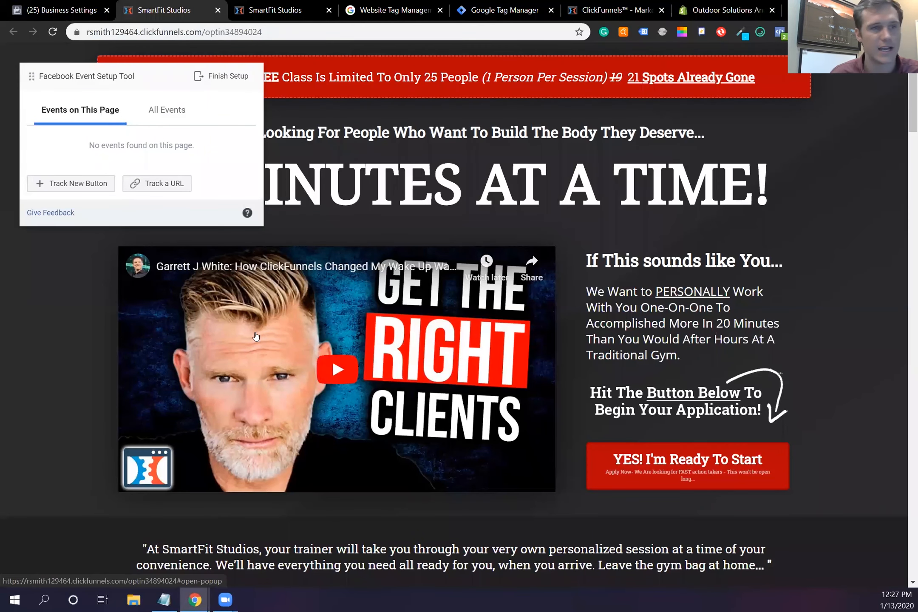
left_click(102, 183)
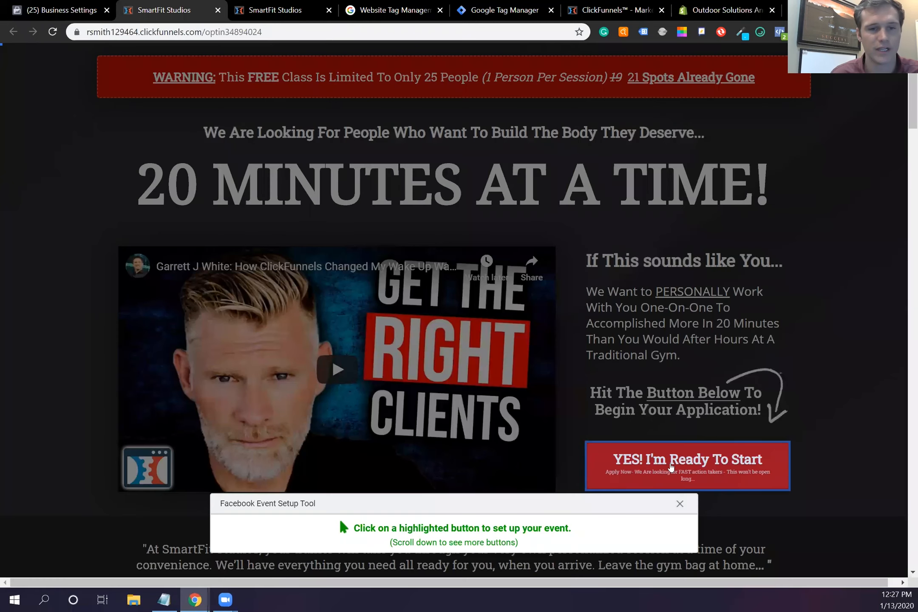
left_click(671, 467)
left_click(175, 109)
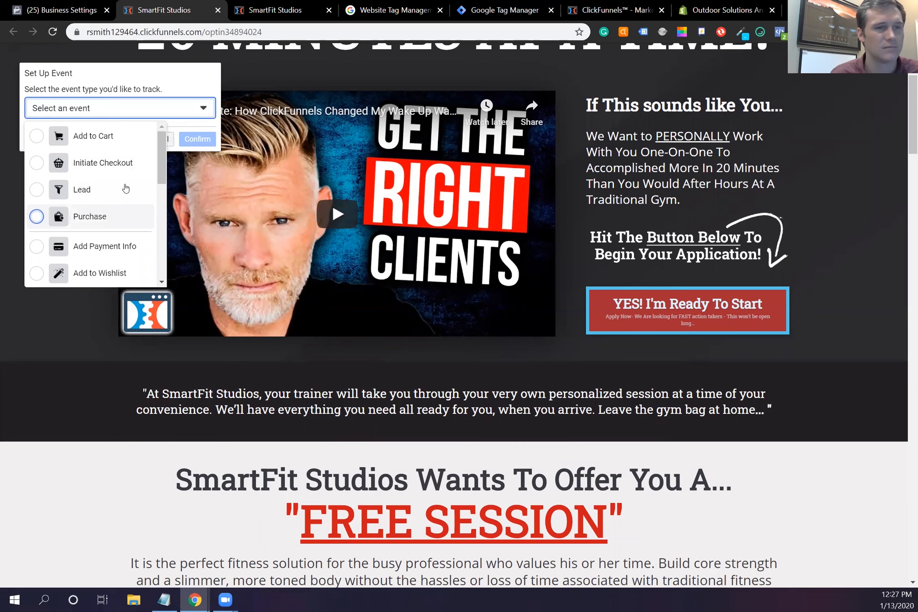
scroll(121, 182, "down", 4)
scroll(120, 213, "down", 3)
scroll(115, 214, "up", 3)
scroll(113, 215, "up", 4)
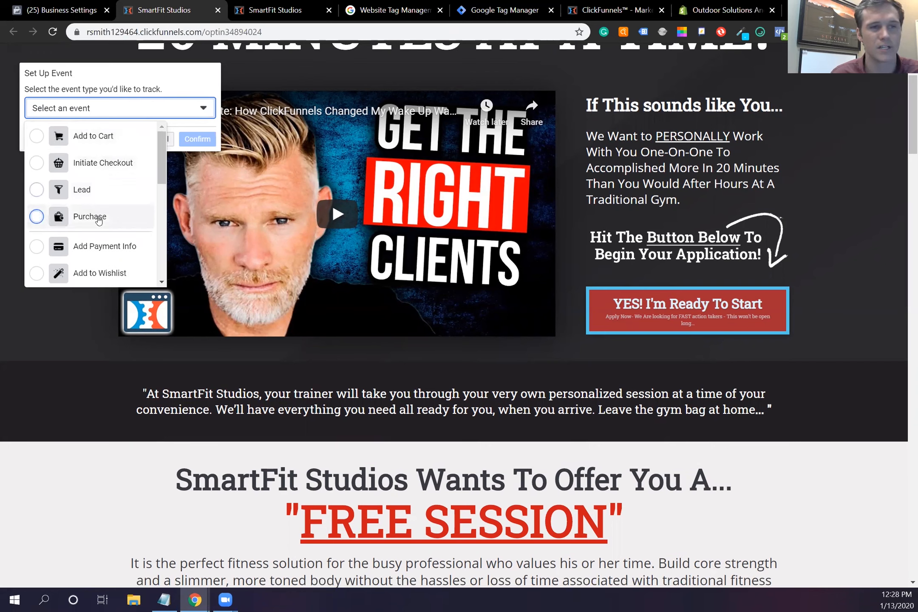
scroll(103, 231, "down", 3)
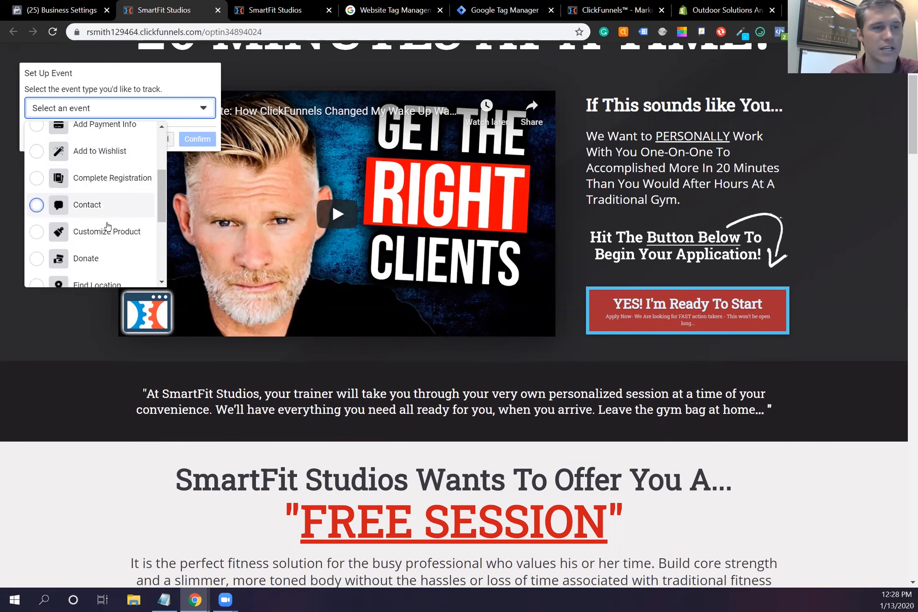
scroll(105, 227, "down", 1)
scroll(106, 206, "down", 2)
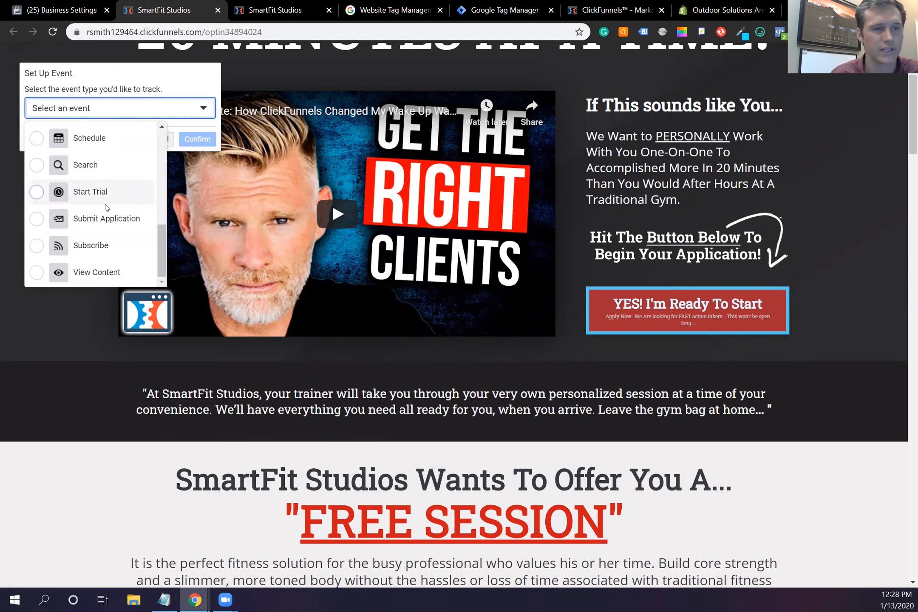
scroll(110, 219, "down", 1)
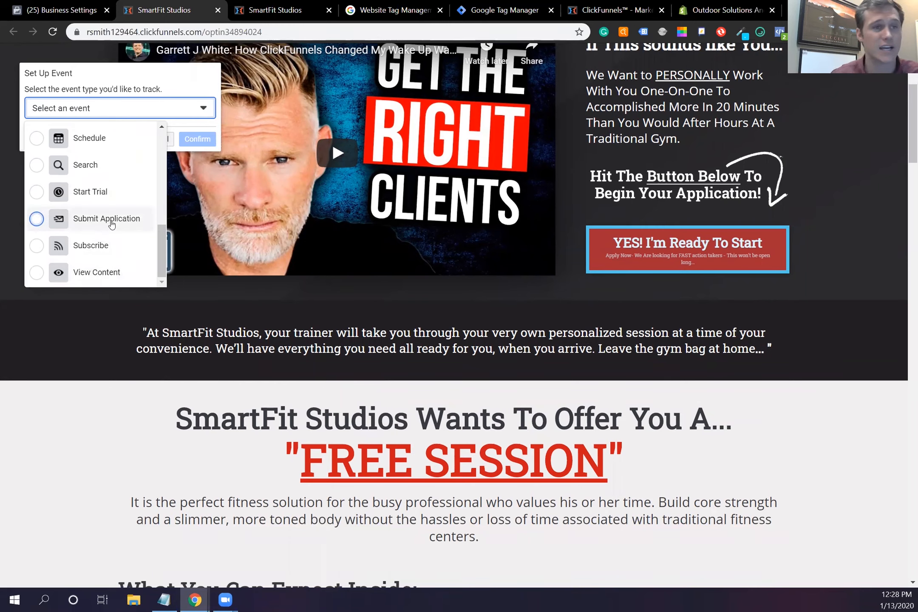
scroll(112, 224, "up", 5)
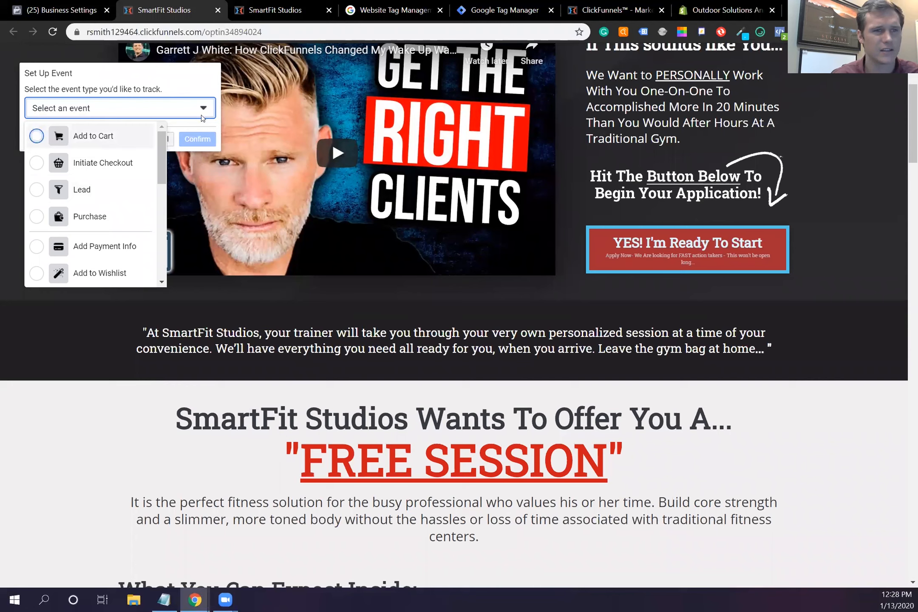
left_click(250, 121)
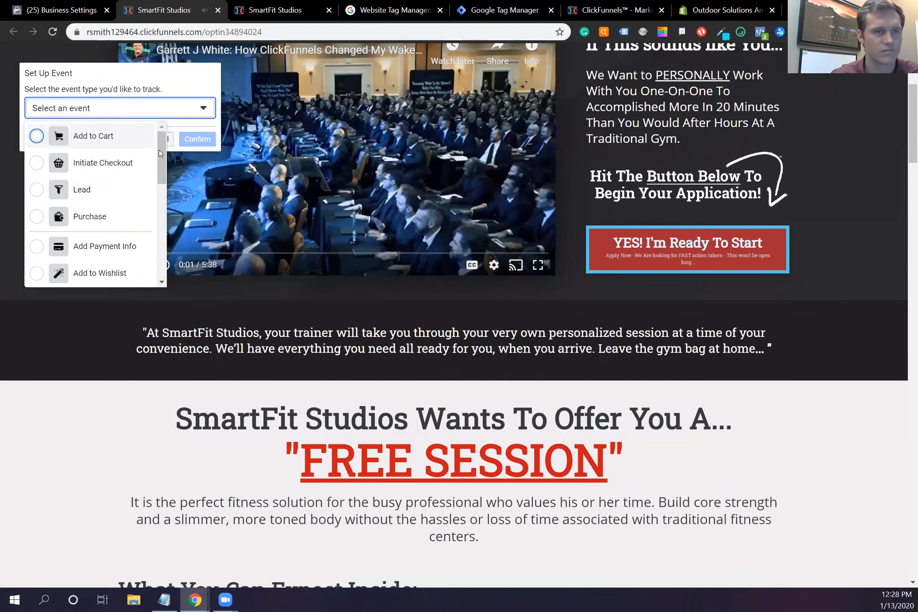
left_click(169, 140)
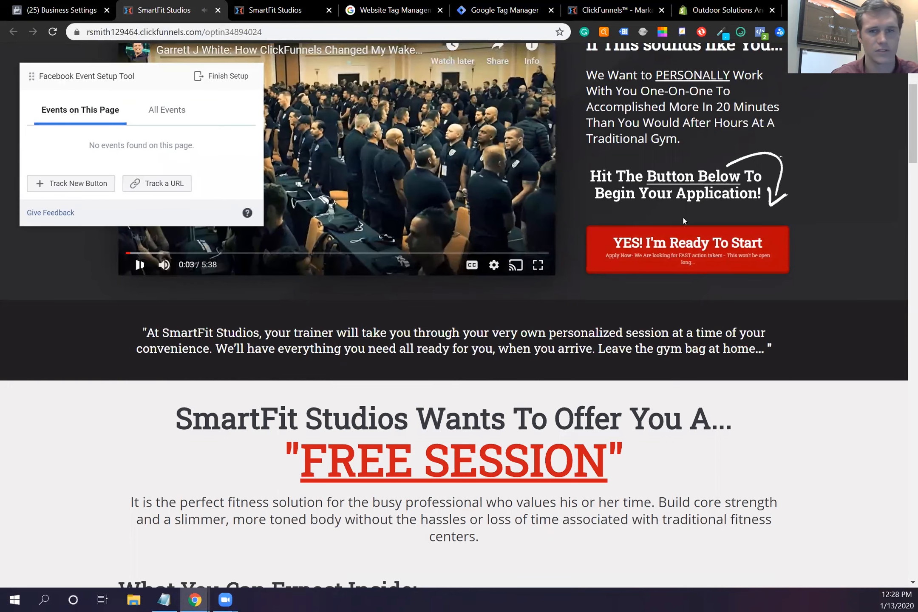
Step: Track the signup popup's YES! I Deserve This! button as a Lead event and submit the form
left_click(660, 244)
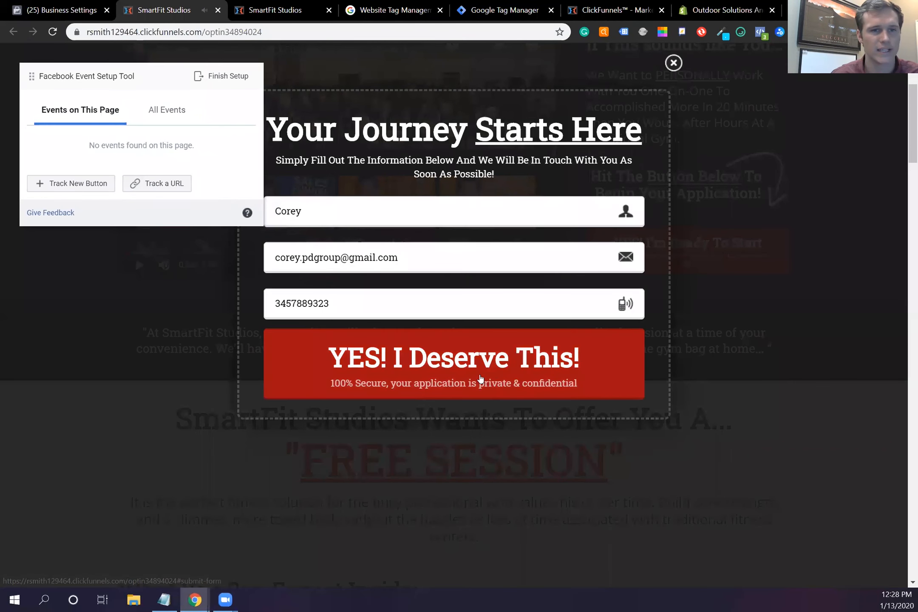
left_click(72, 183)
left_click(449, 374)
left_click(172, 106)
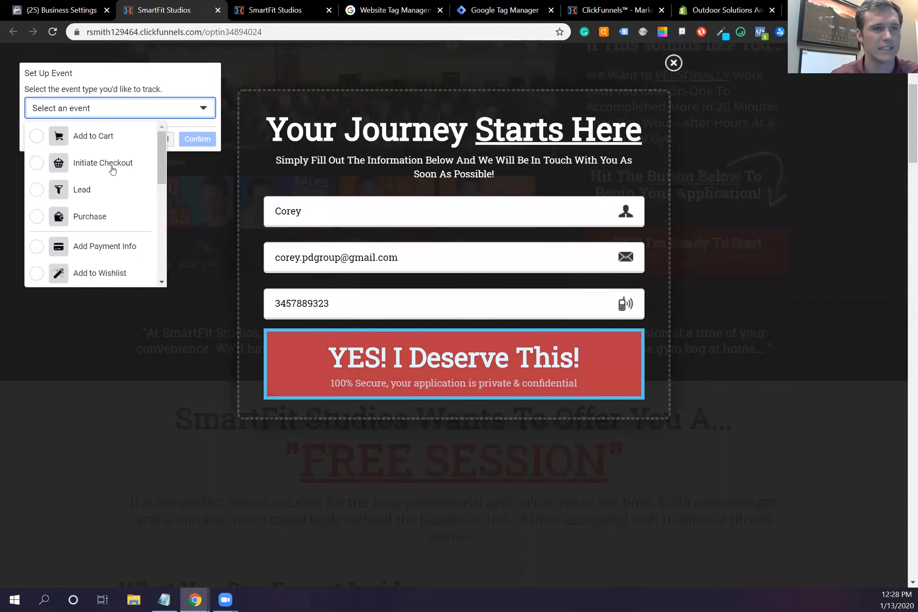
left_click(106, 189)
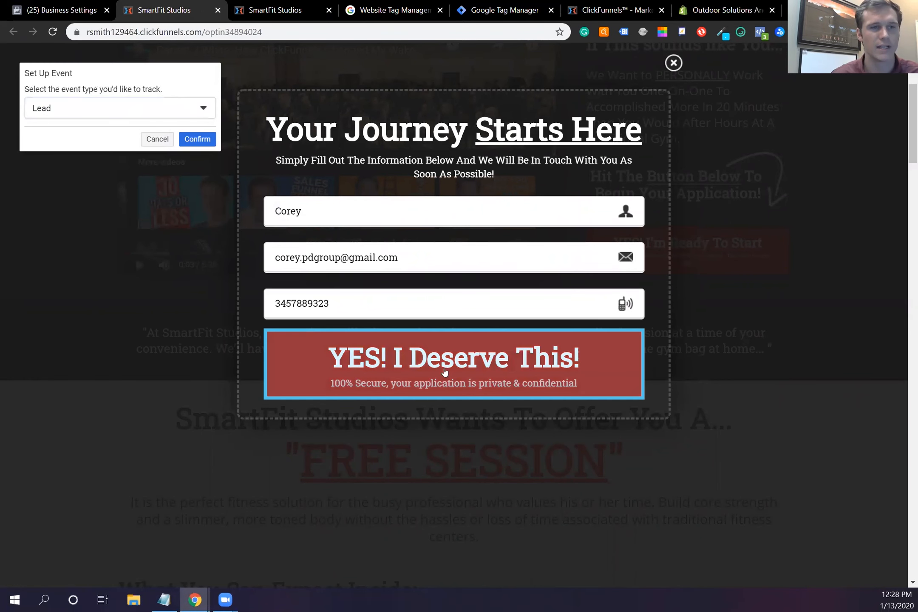
left_click(183, 143)
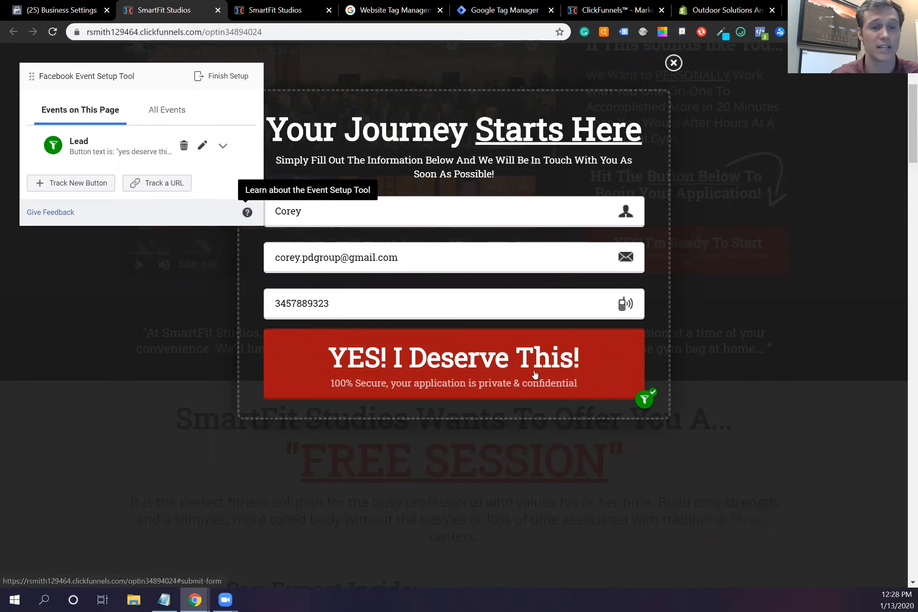
left_click(504, 375)
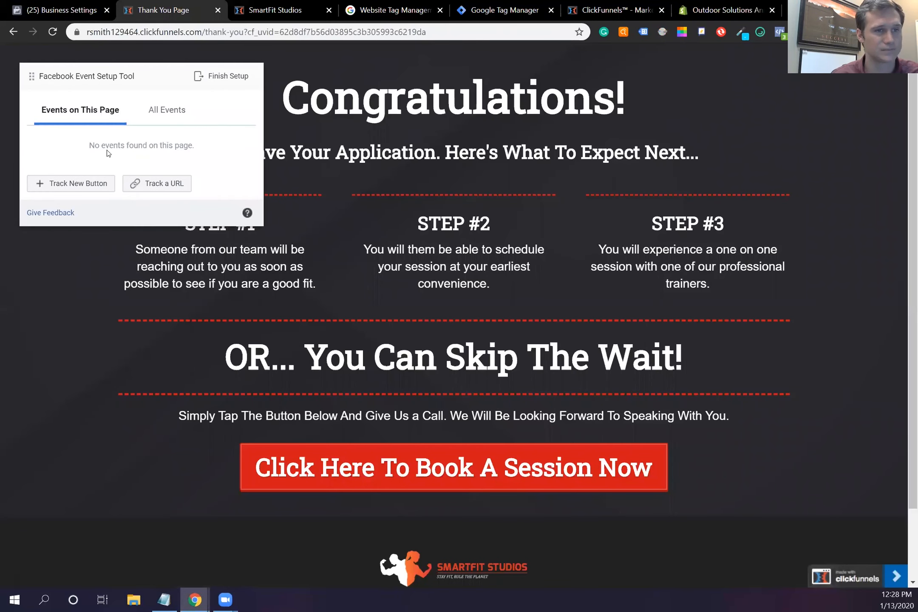
Step: Add a Contact event for URLs containing the thank-you address, then open the Finish Setup review
left_click(153, 183)
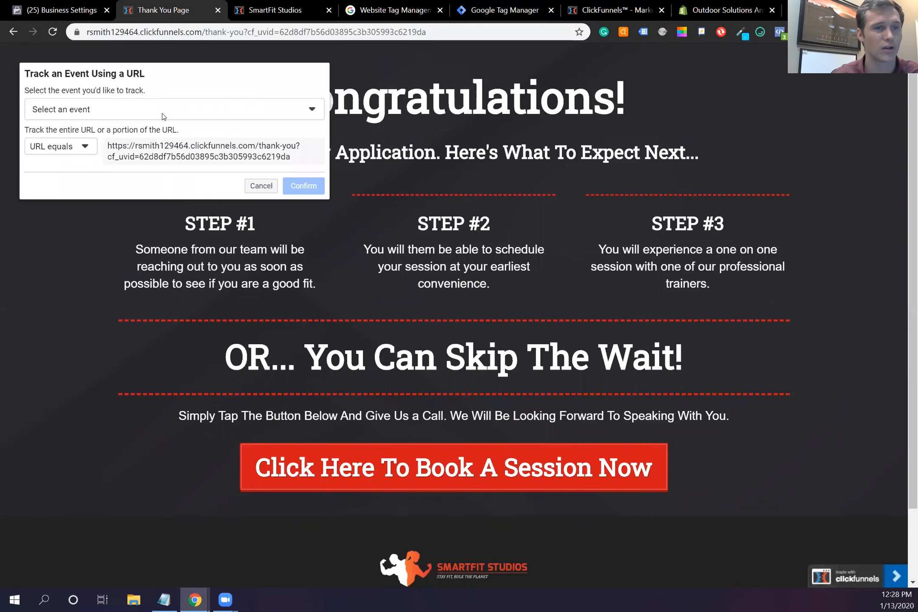
left_click(165, 111)
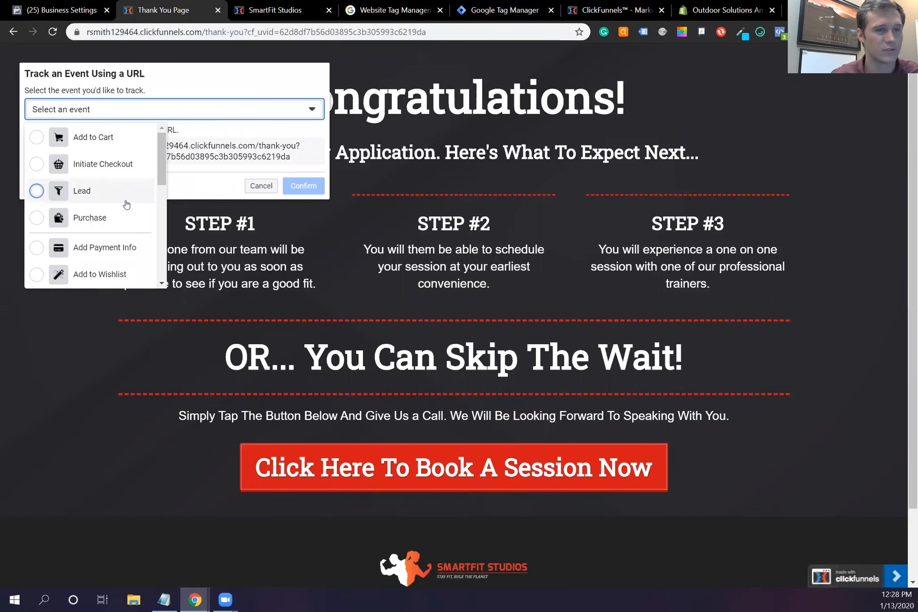
scroll(125, 193, "down", 4)
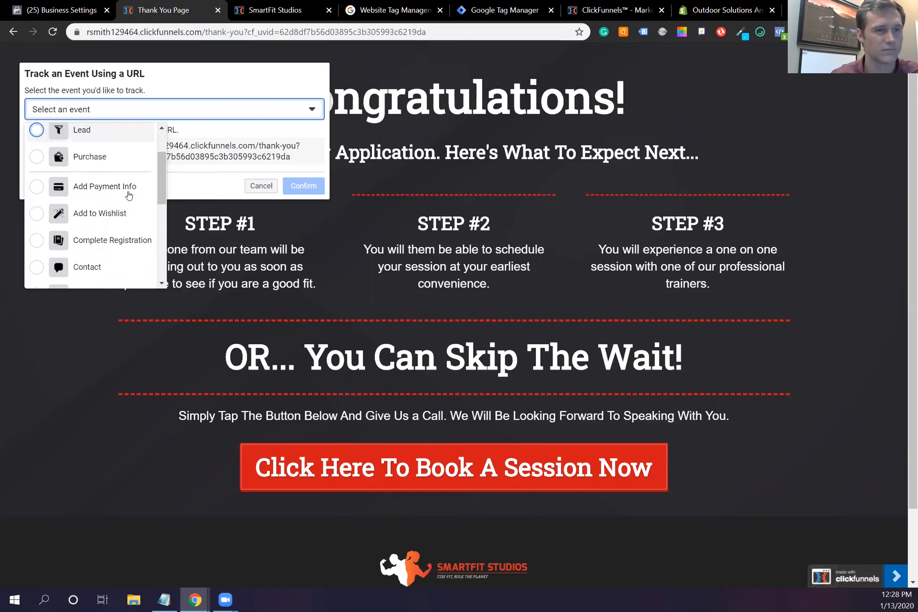
scroll(121, 184, "up", 2)
left_click(113, 207)
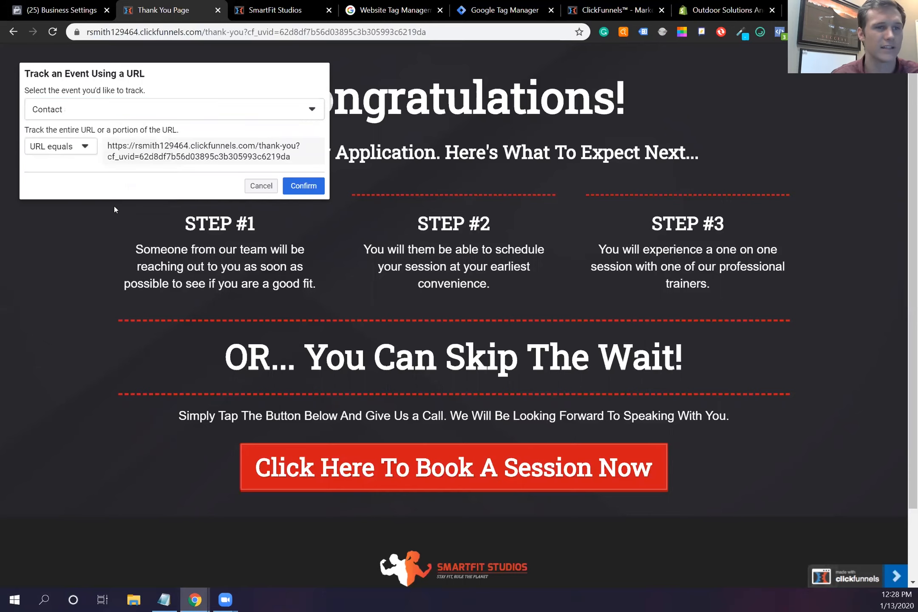
left_click(88, 149)
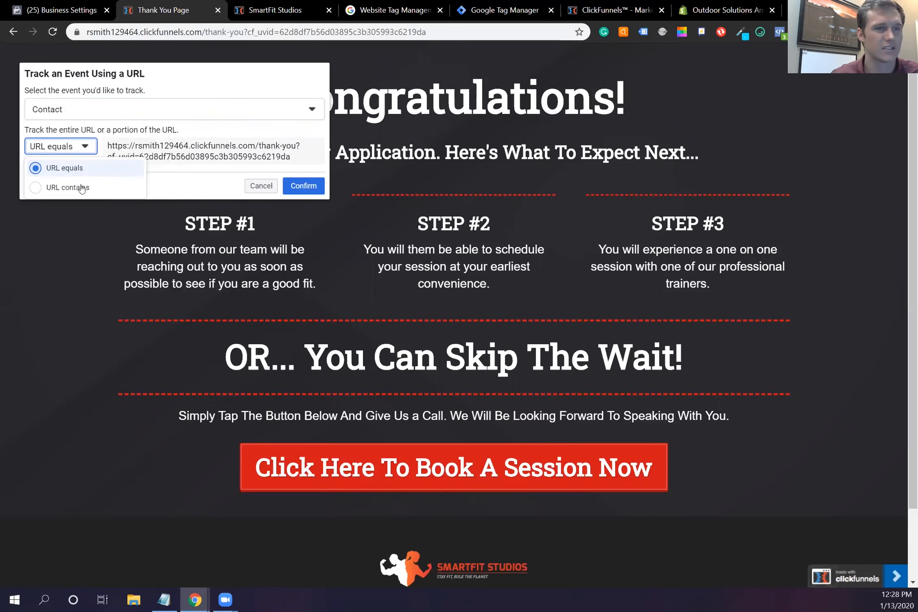
left_click(80, 187)
left_click(292, 218)
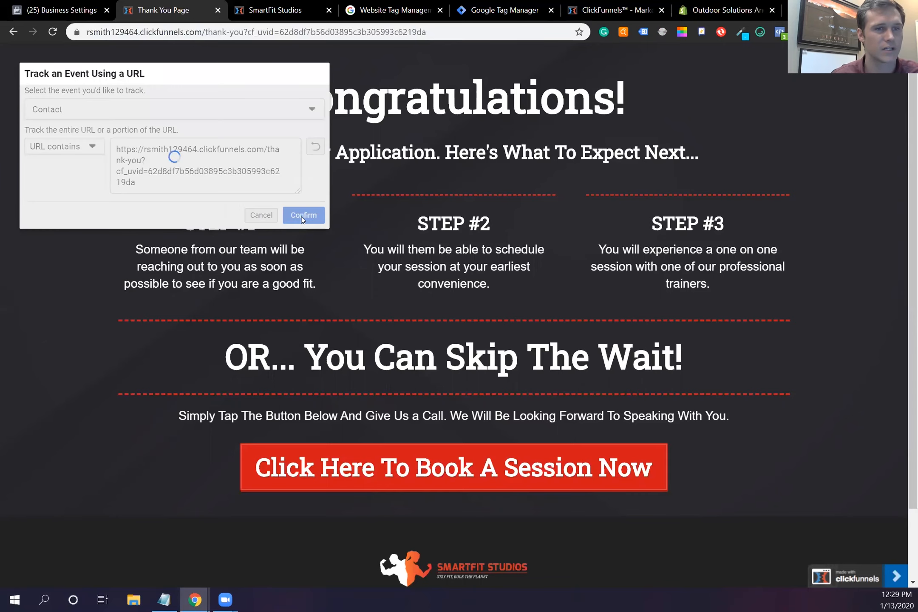
left_click(236, 80)
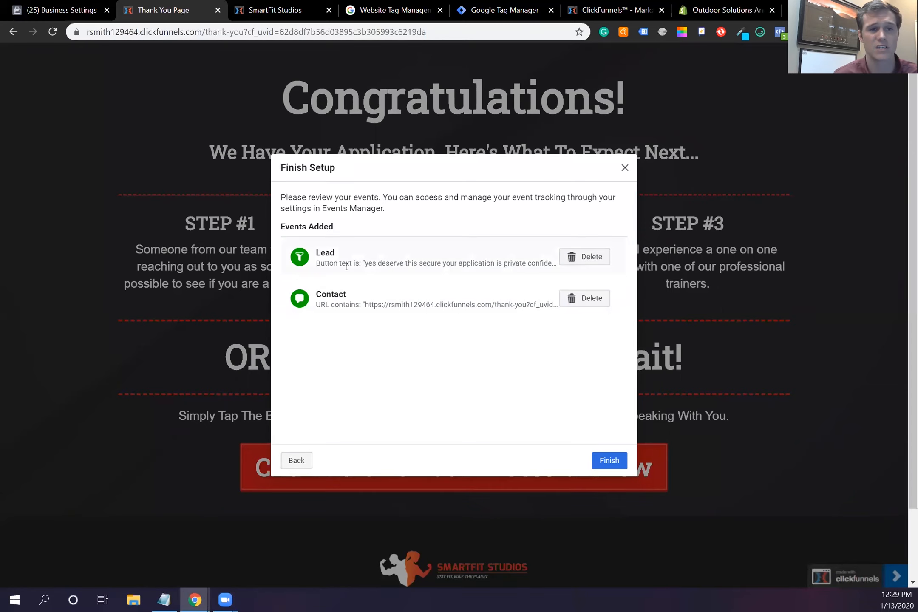
Step: Finish the event setup, rate the tool with the Yes smiley, submit feedback, and click Done
left_click_drag(398, 264, 396, 288)
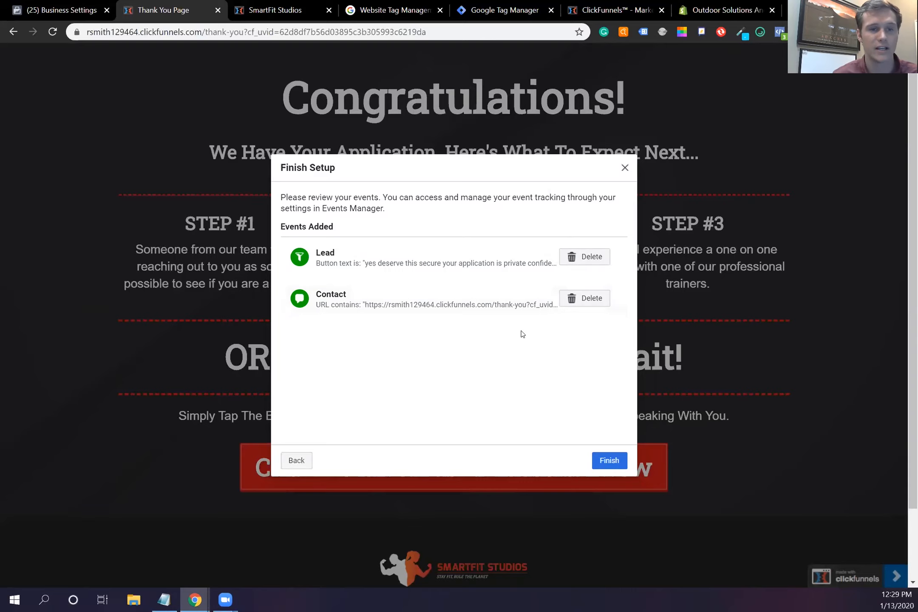
left_click(609, 460)
left_click(421, 308)
left_click(610, 404)
left_click(609, 377)
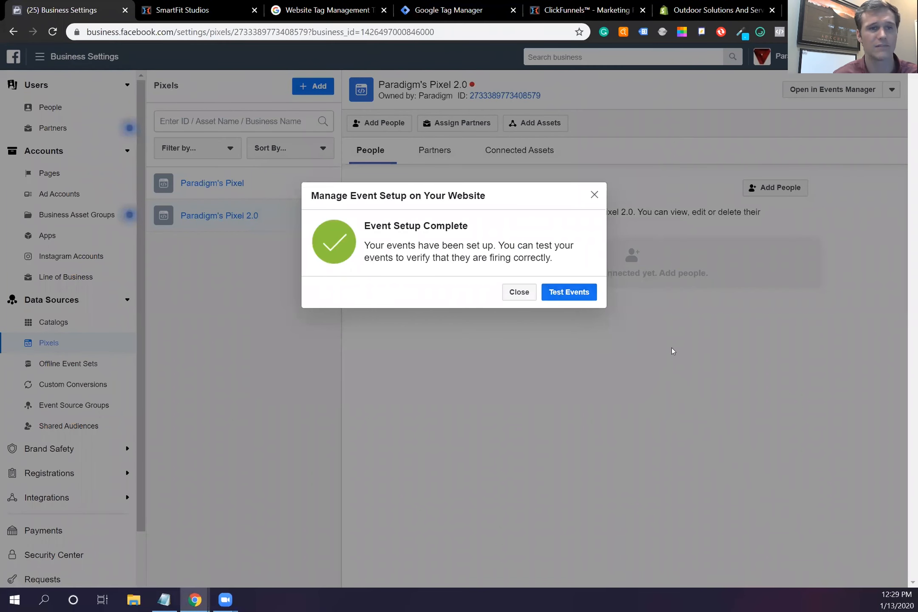
Step: Dismiss the Event Setup Complete dialog and go to Events Manager from the business menu
left_click(594, 195)
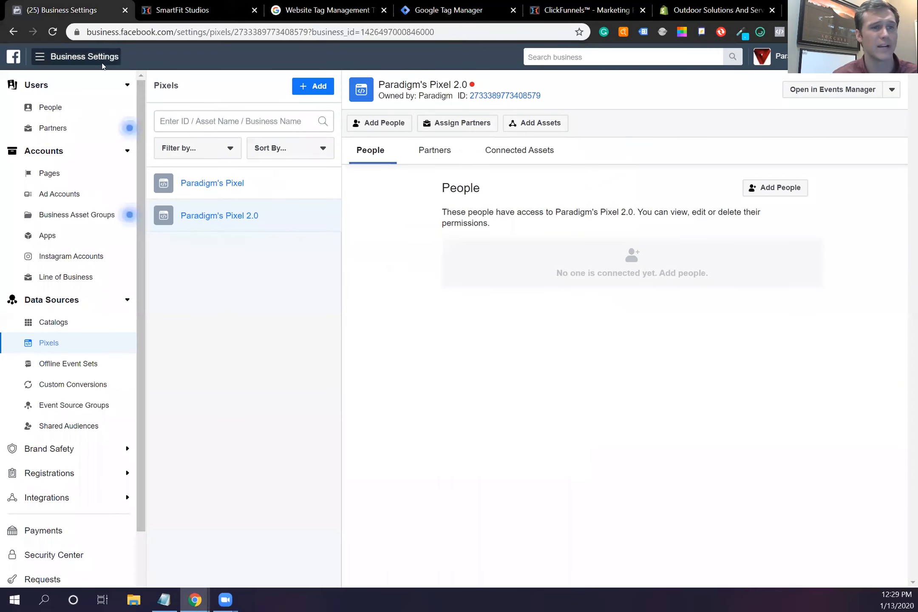
left_click(102, 60)
left_click(62, 204)
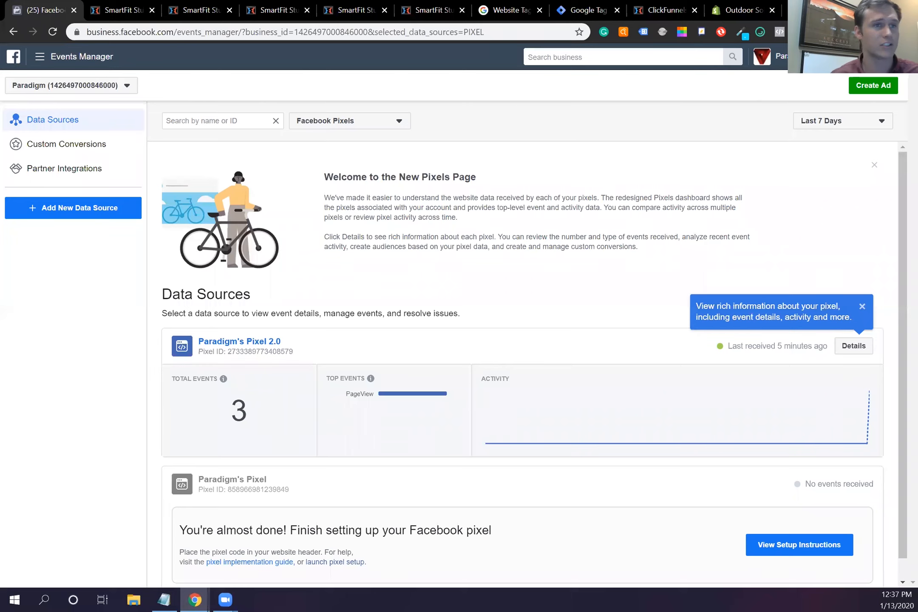
left_click(87, 58)
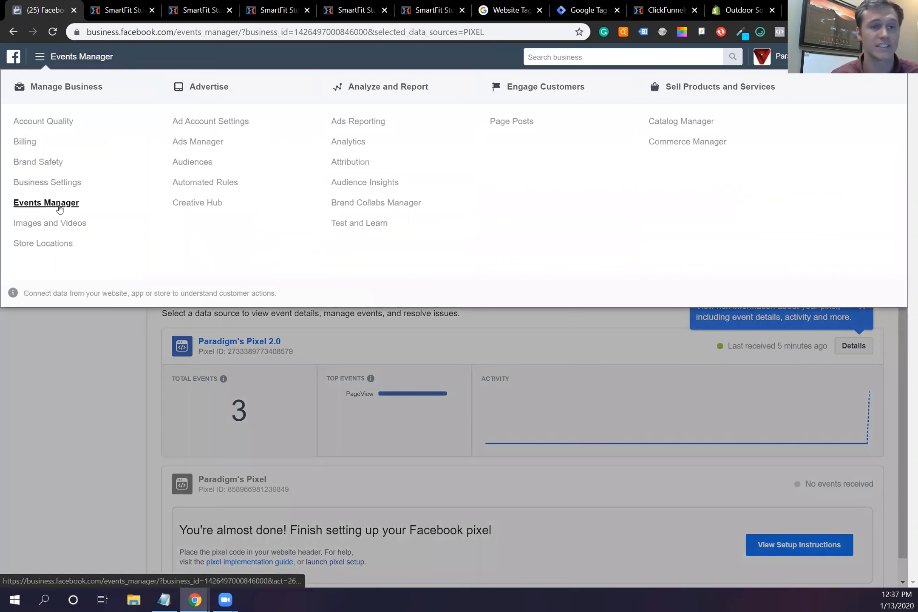
left_click(88, 375)
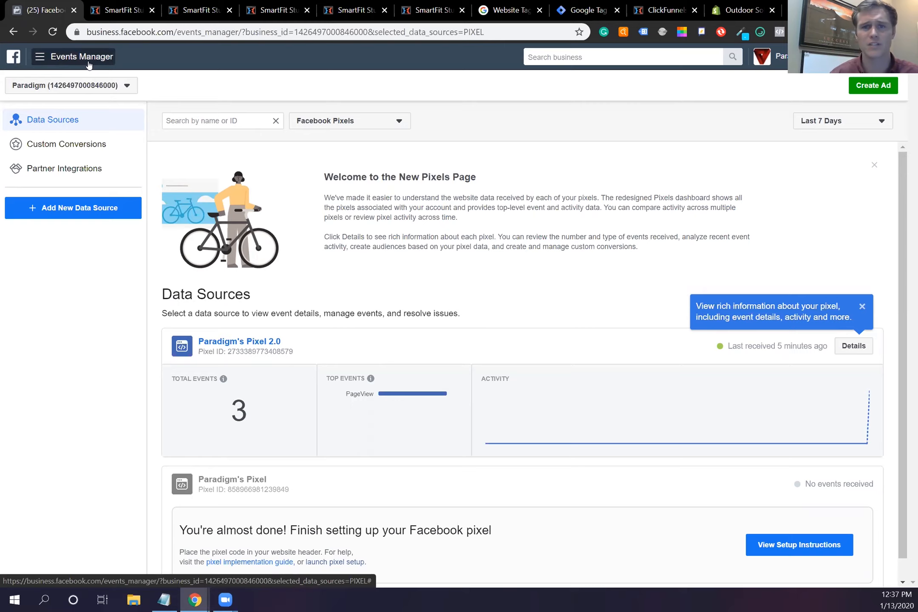
left_click(259, 341)
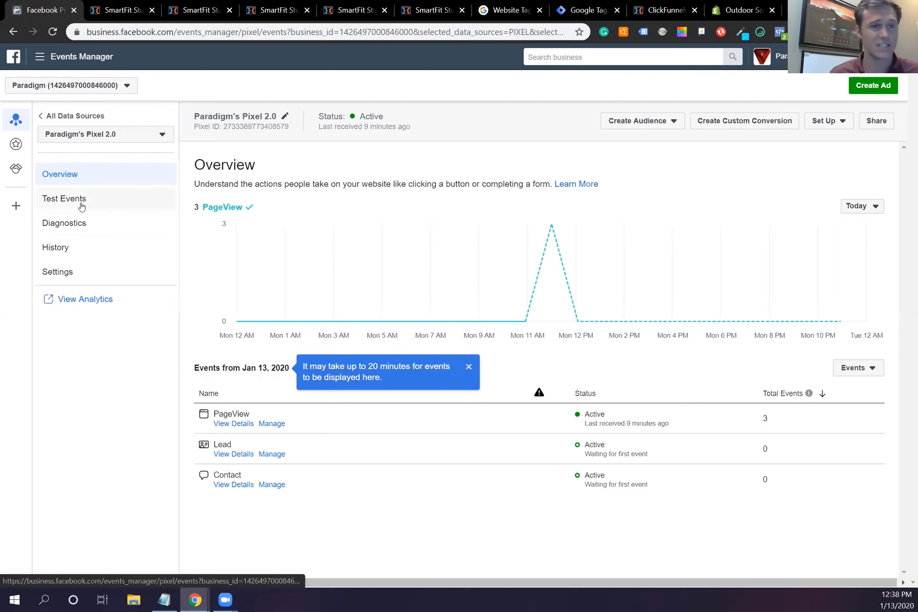
left_click(64, 199)
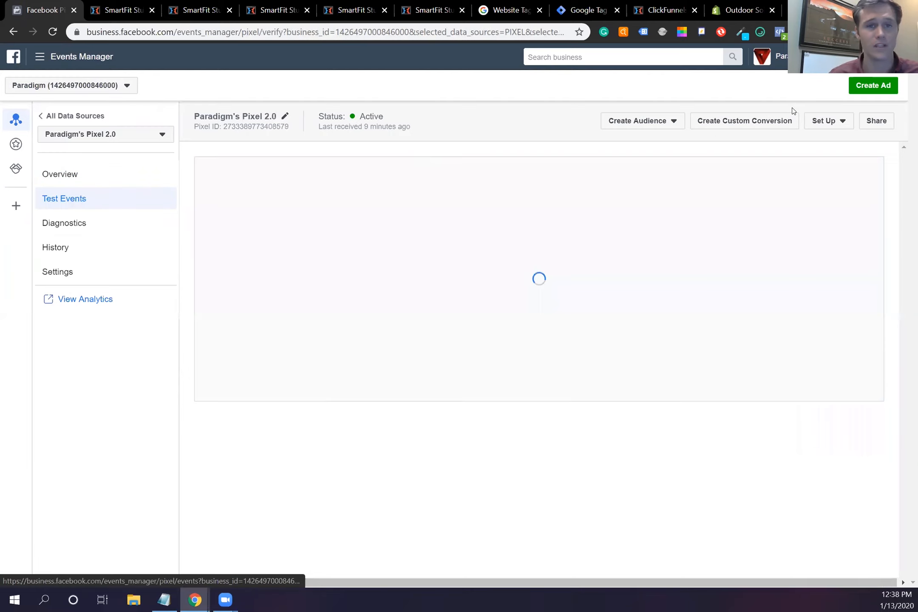
left_click(487, 426)
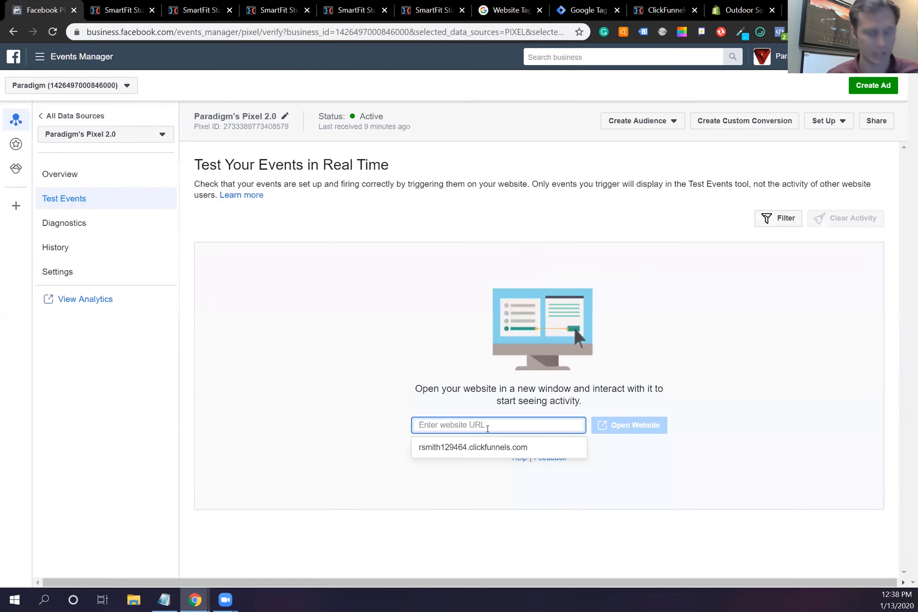
left_click(628, 430)
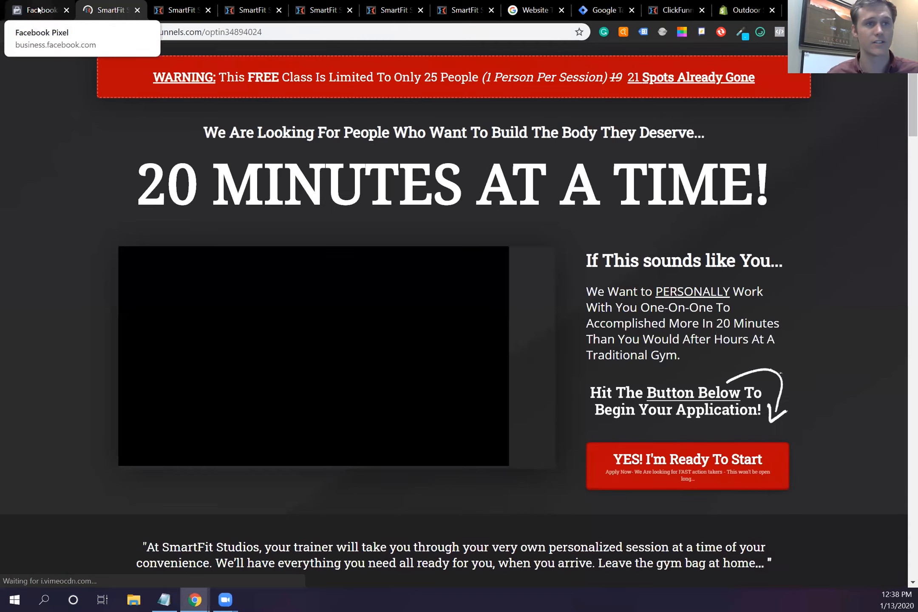
left_click(38, 10)
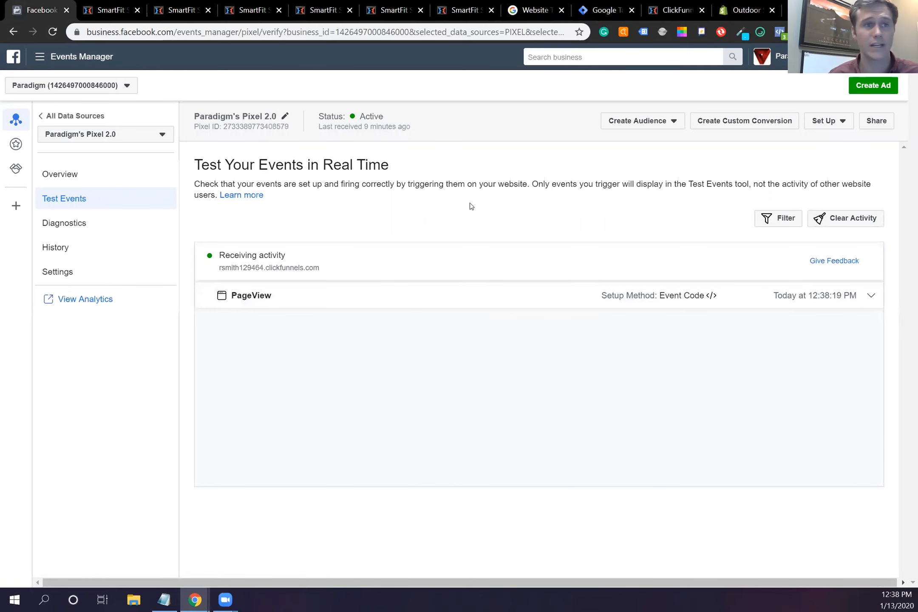
left_click(99, 12)
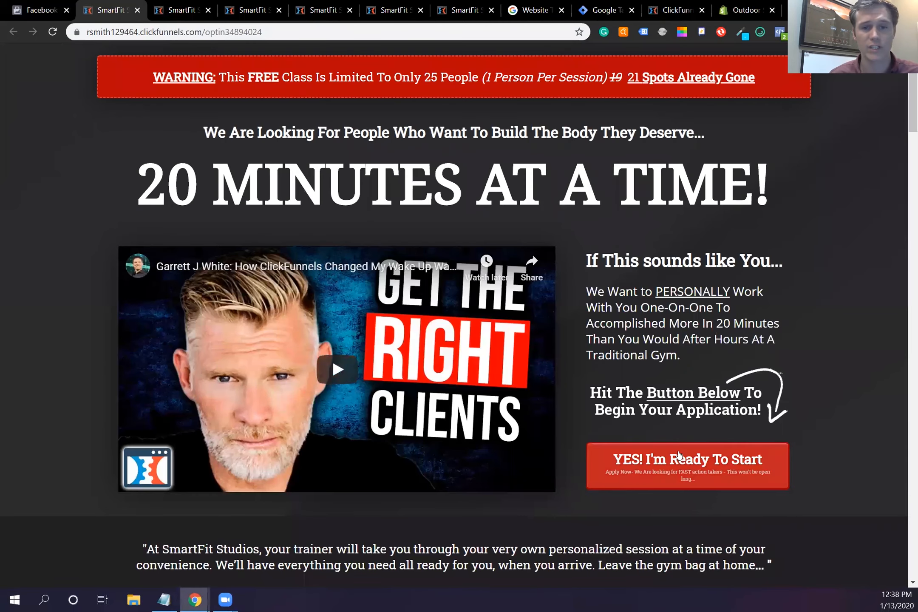
Step: Submit the prefilled ClickFunnels opt-in form via YES! I'm Ready To Start, then return to Test Events
left_click(684, 482)
left_click(551, 381)
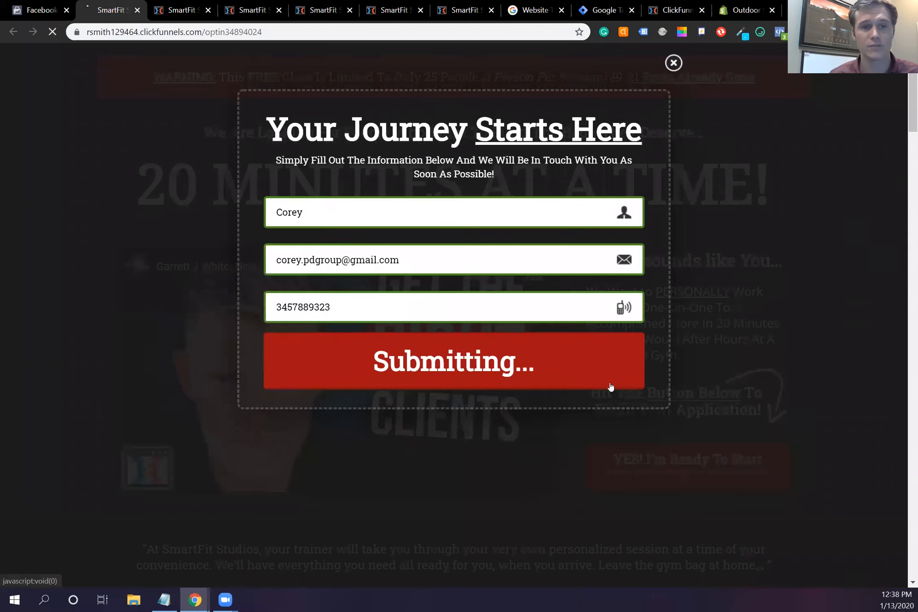
left_click(41, 10)
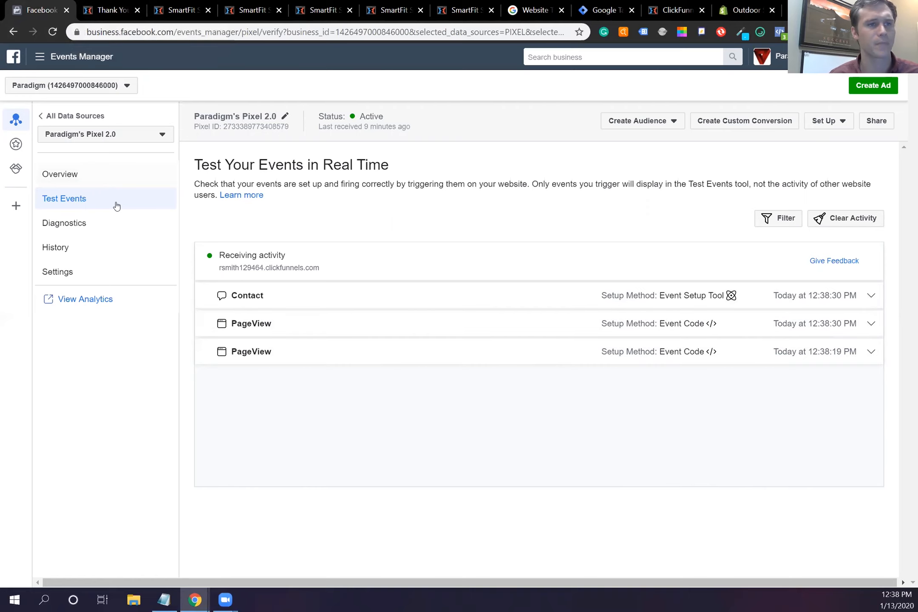
Step: Check the pixel overview's Lead event and real-time test events, then go to Custom Conversions
left_click(119, 175)
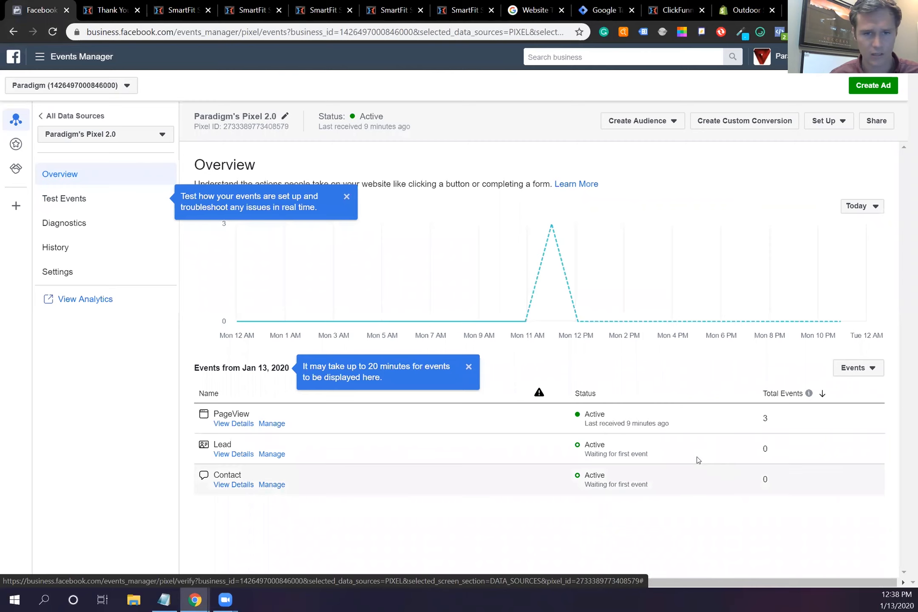
left_click(277, 455)
left_click(320, 115)
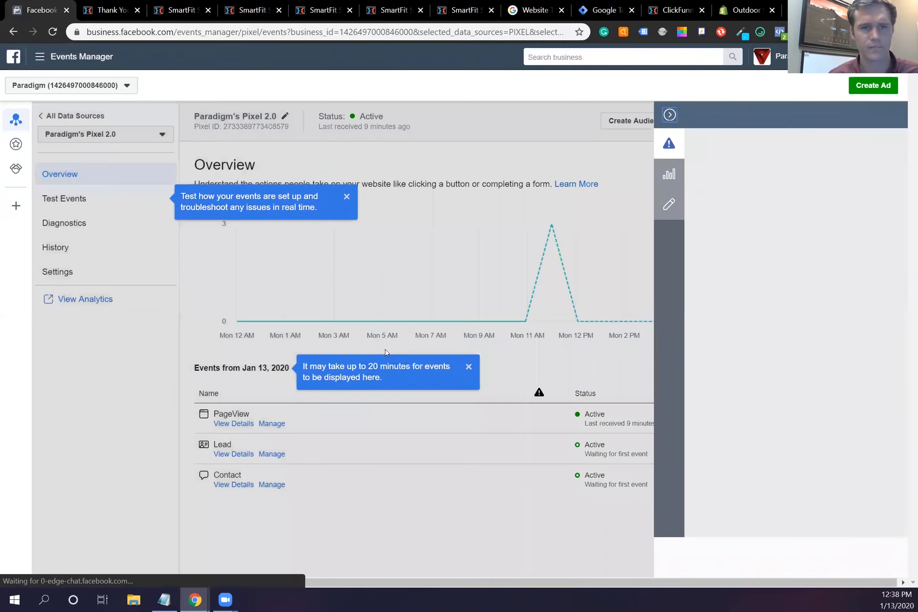
left_click(111, 10)
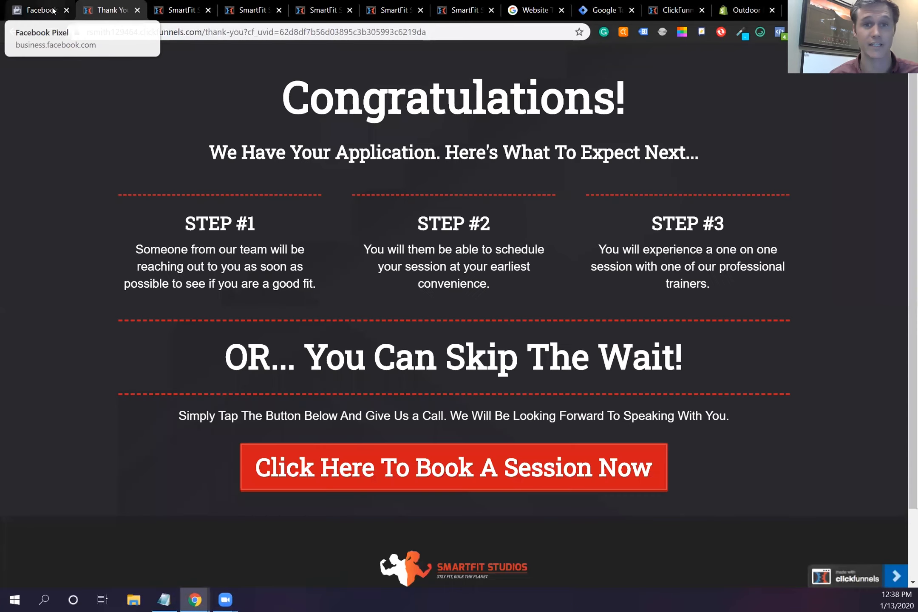
left_click(52, 11)
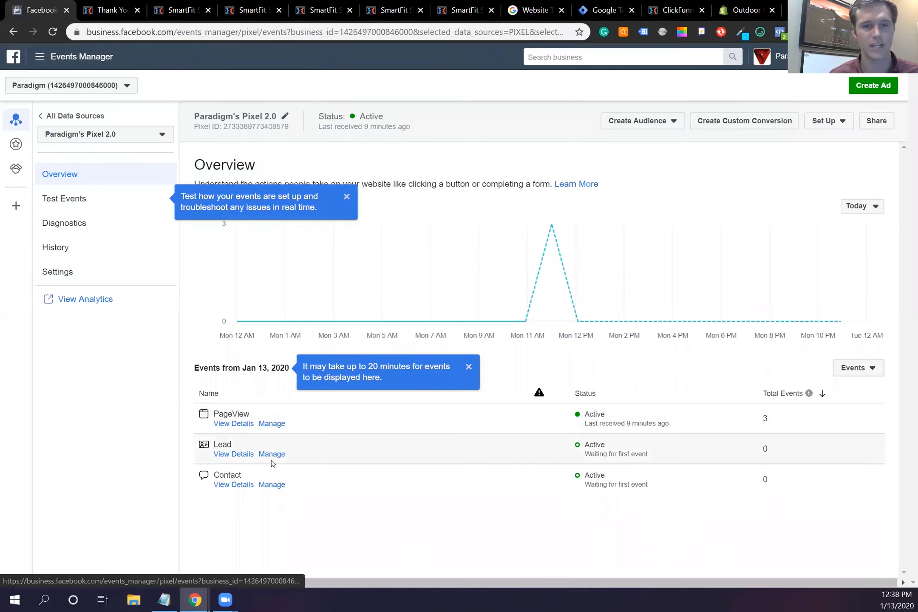
left_click(86, 201)
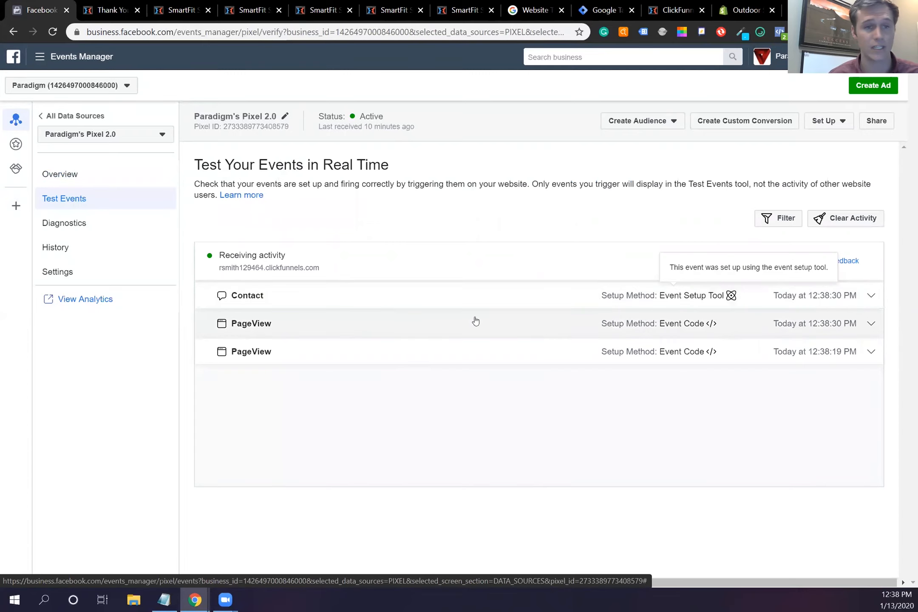
left_click(16, 144)
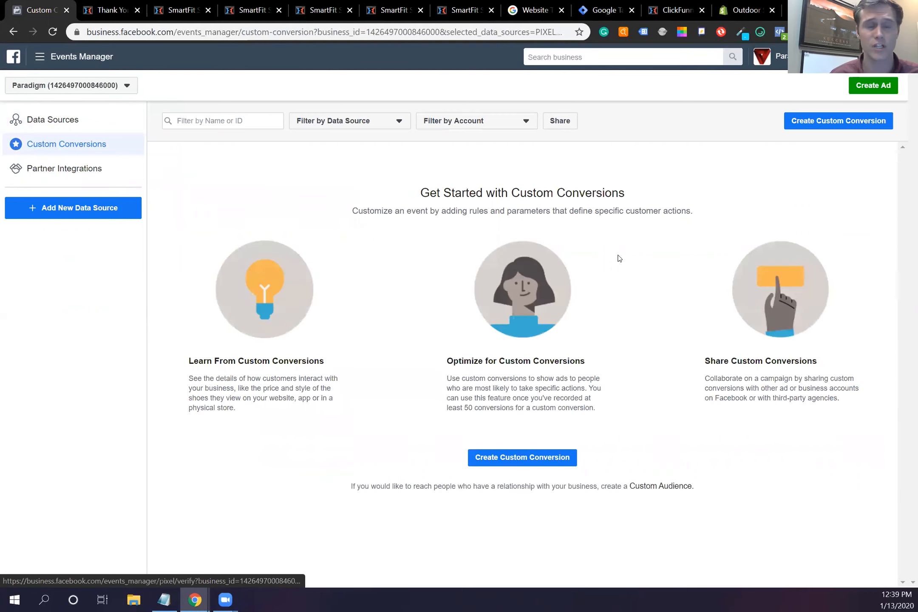
Step: Create a custom conversion with the thank-you page address, minus its query, as the URL contains rule
left_click(545, 460)
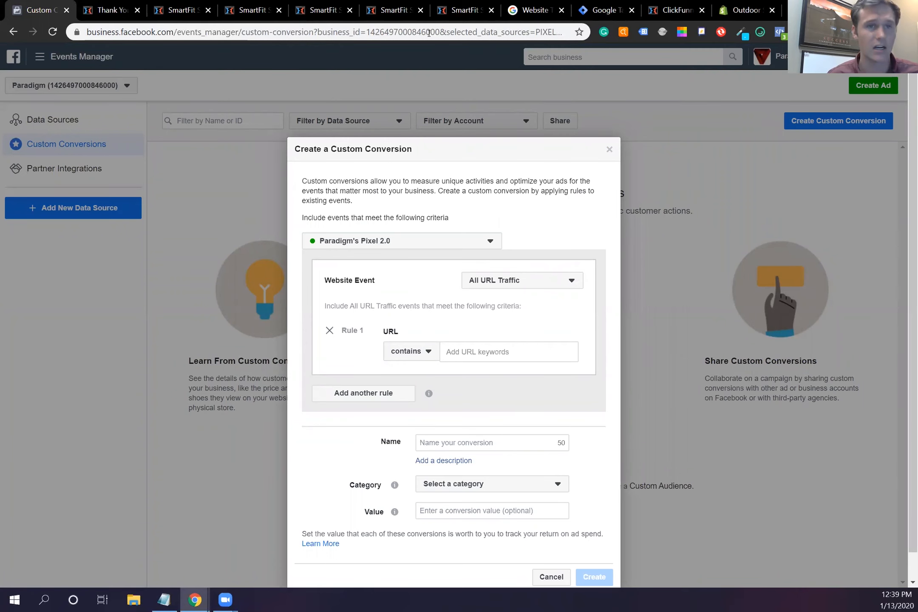
left_click(192, 13)
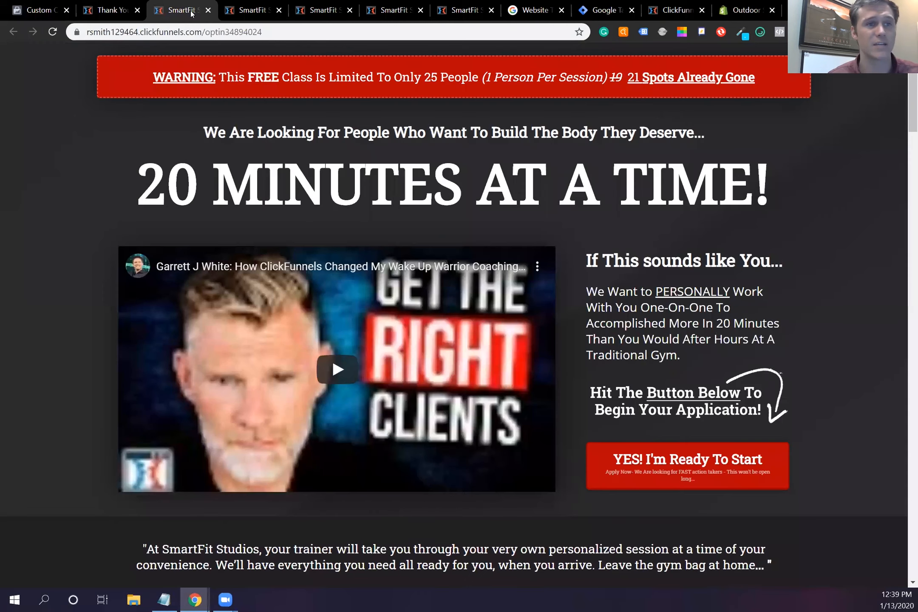
left_click(265, 15)
left_click(119, 11)
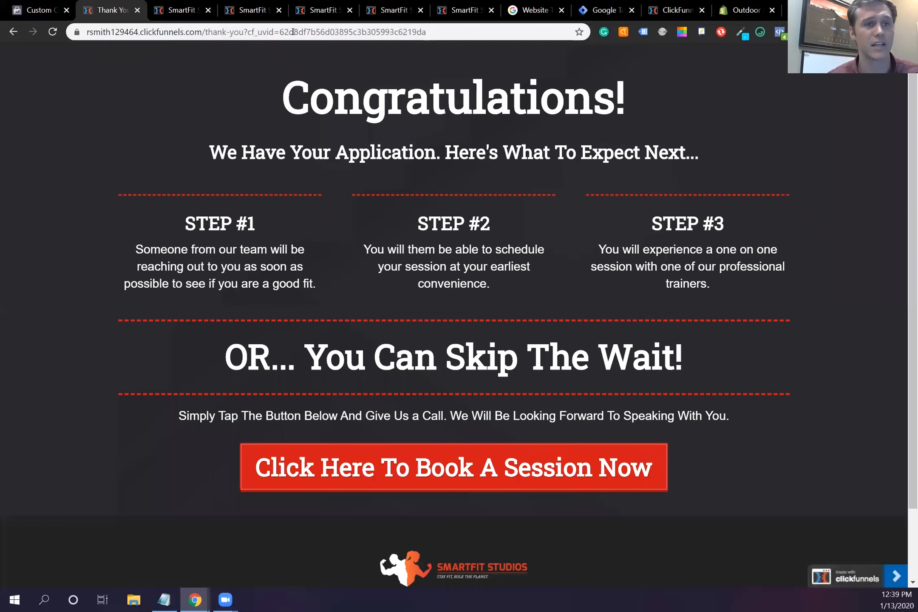
left_click_drag(231, 33, 87, 41)
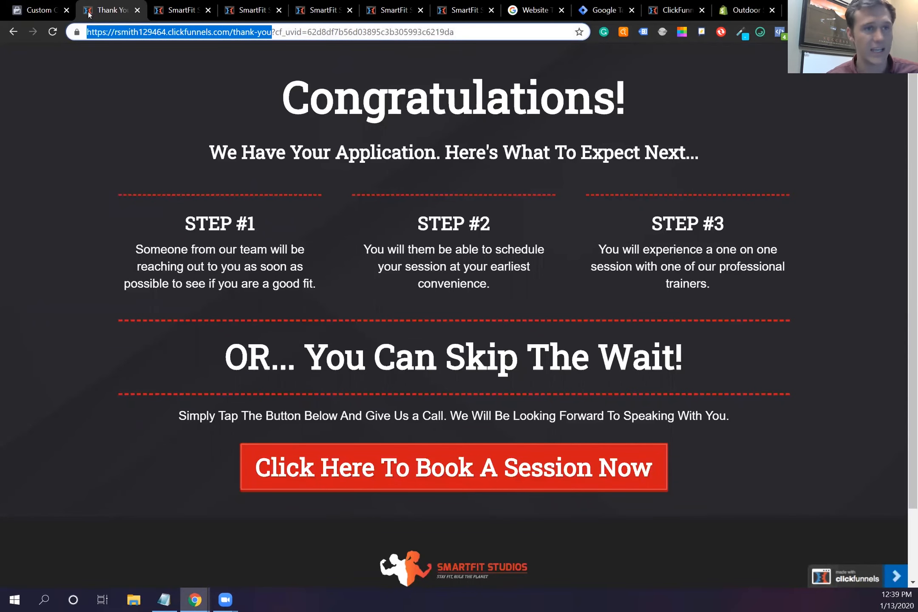
left_click(38, 11)
left_click(464, 354)
key("ctrl+v")
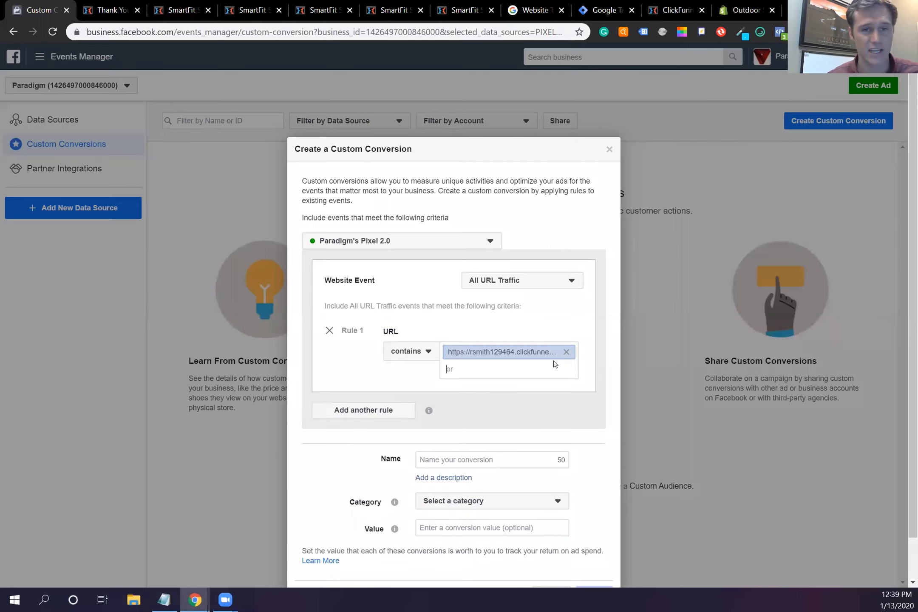
Step: Create custom conversion 'Lead 2.0' with category Lead and no value
left_click(484, 459)
type("Lead 2.0")
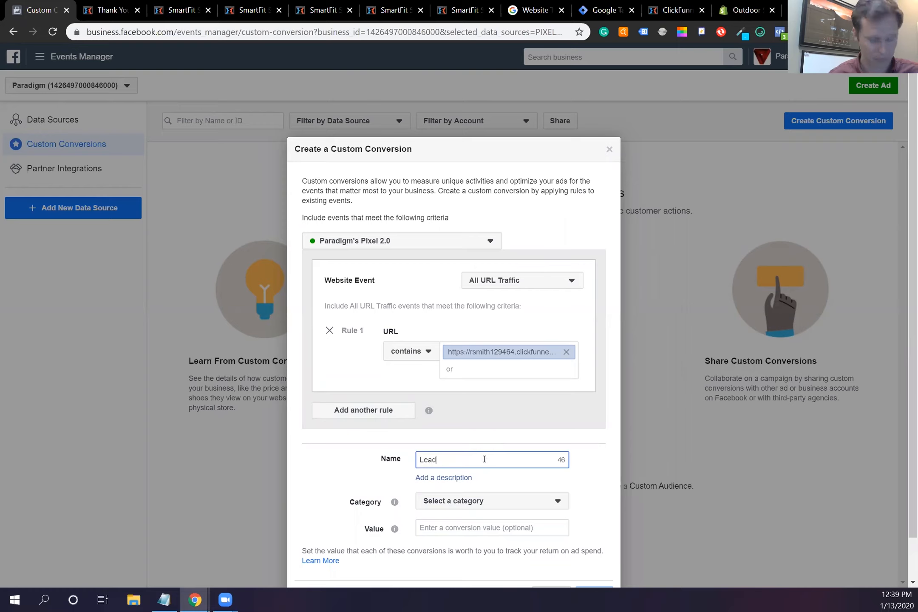
left_click(518, 501)
scroll(465, 420, "down", 3)
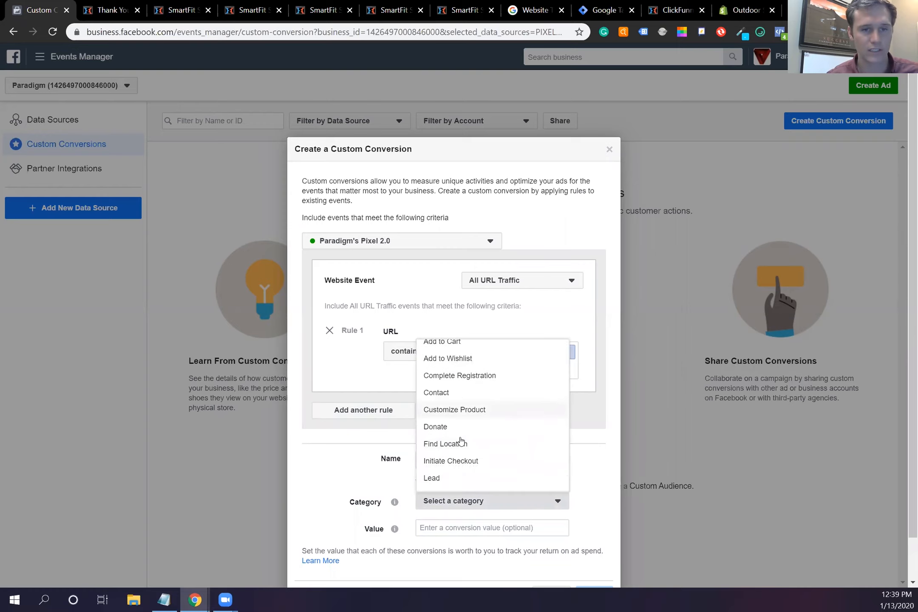
left_click(463, 382)
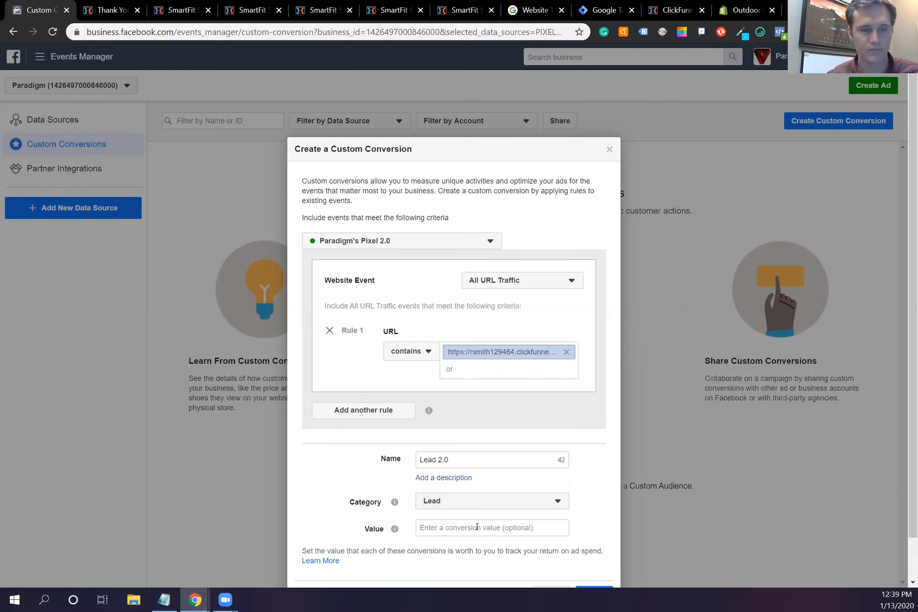
left_click(477, 526)
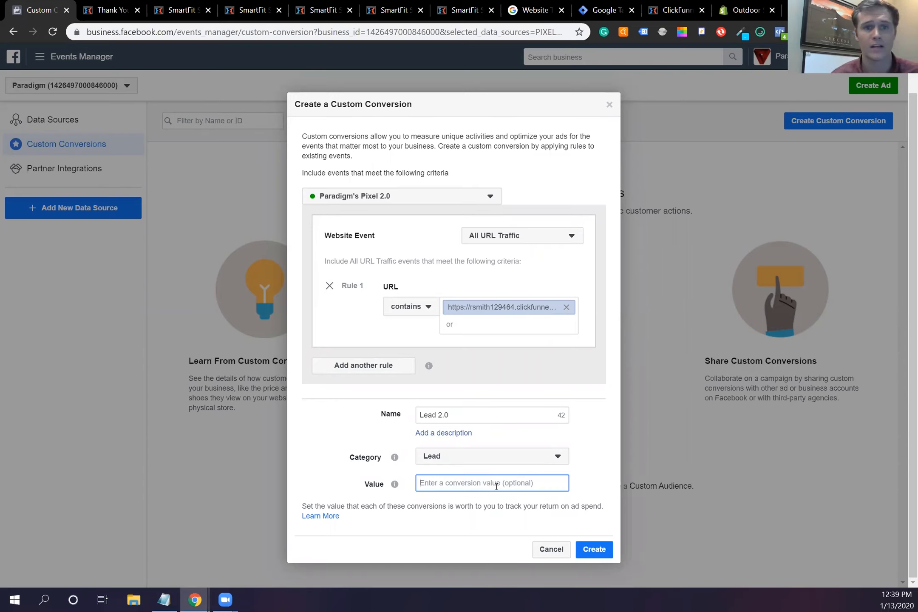
left_click(502, 465)
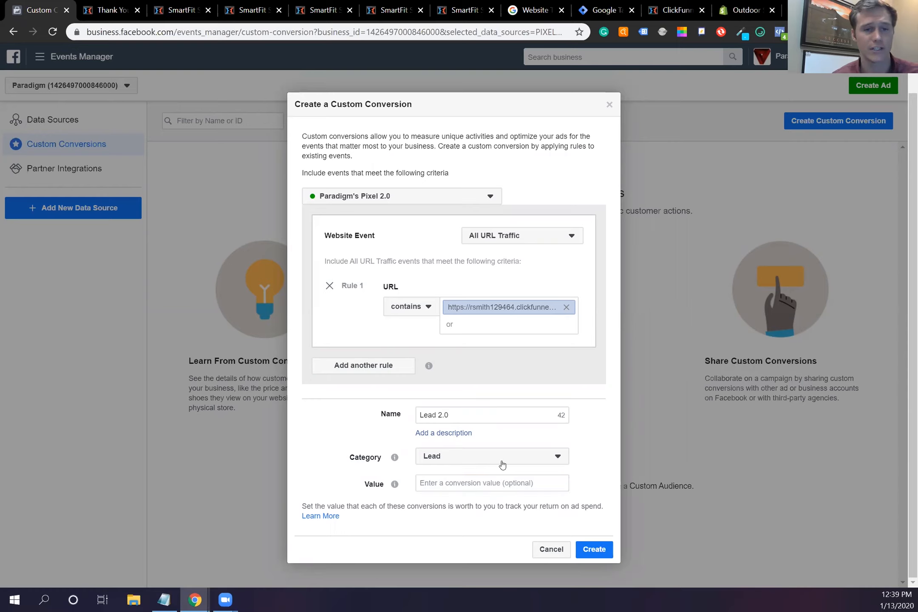
scroll(485, 352, "up", 3)
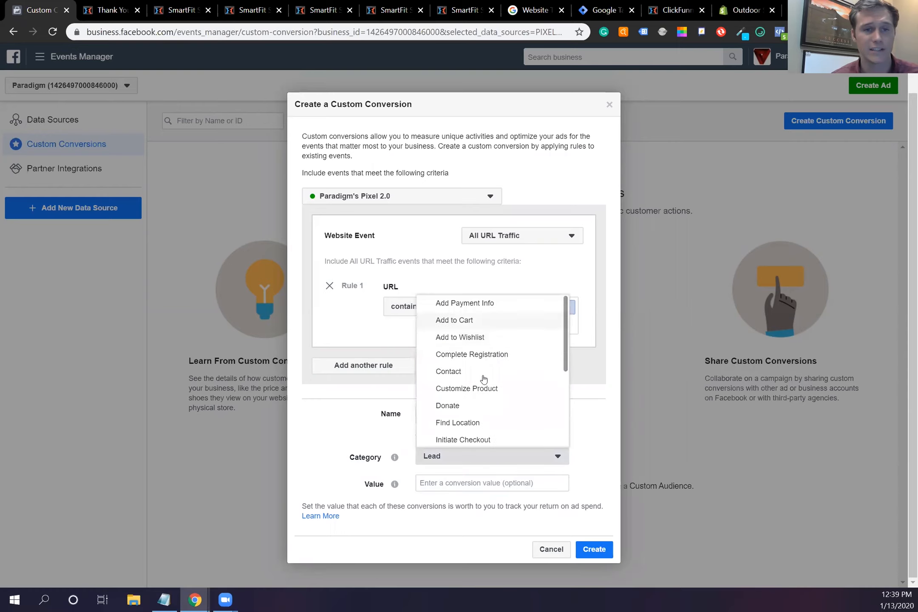
left_click(593, 441)
left_click(539, 482)
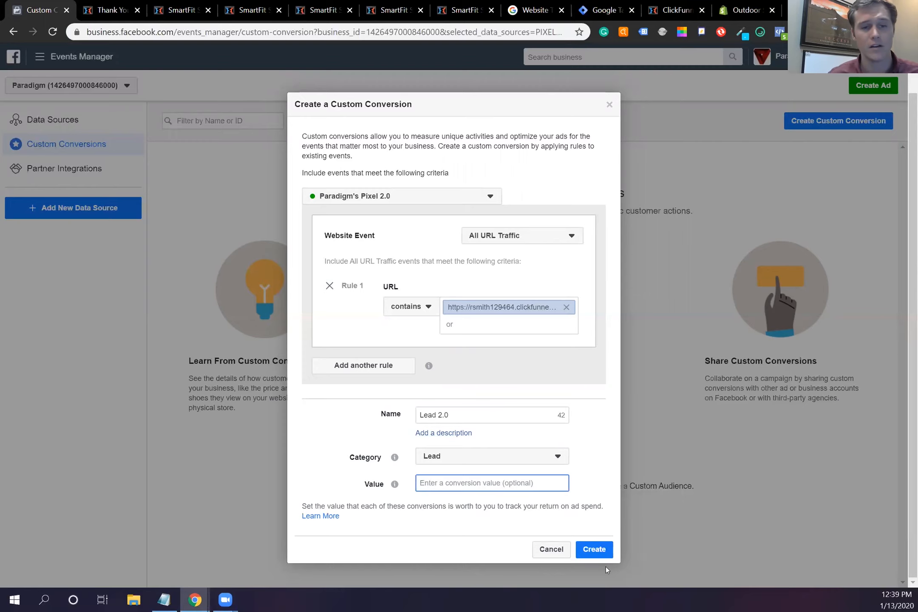
left_click(595, 550)
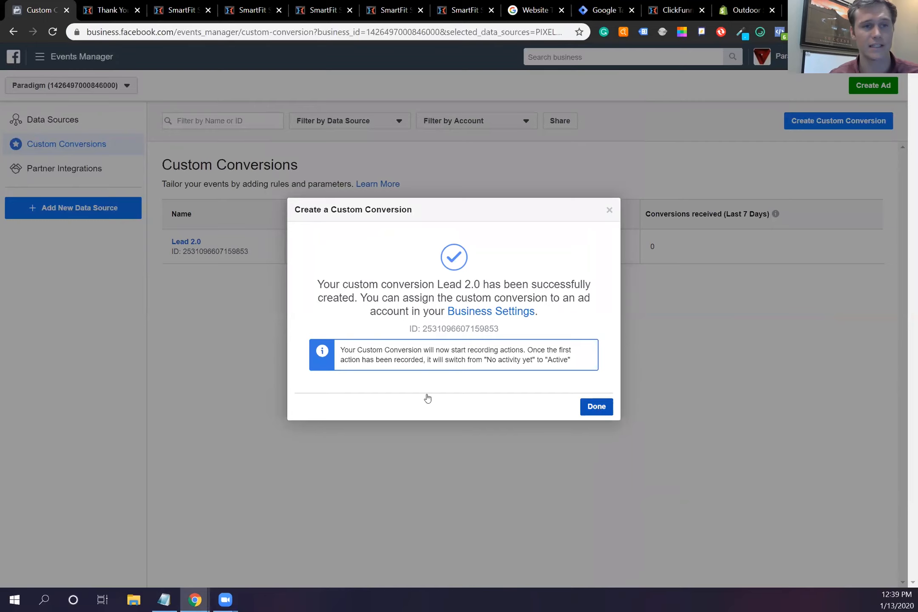
left_click(593, 406)
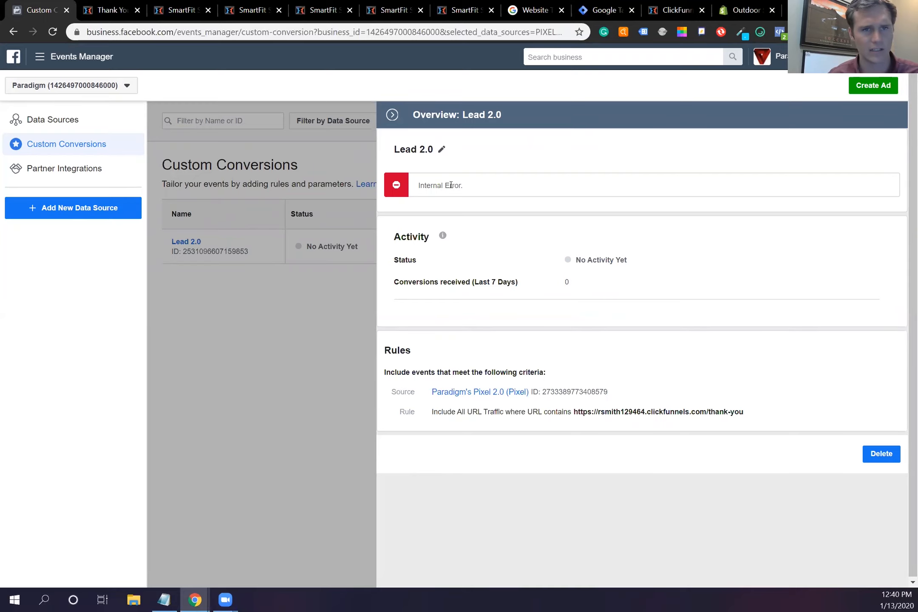
left_click(324, 349)
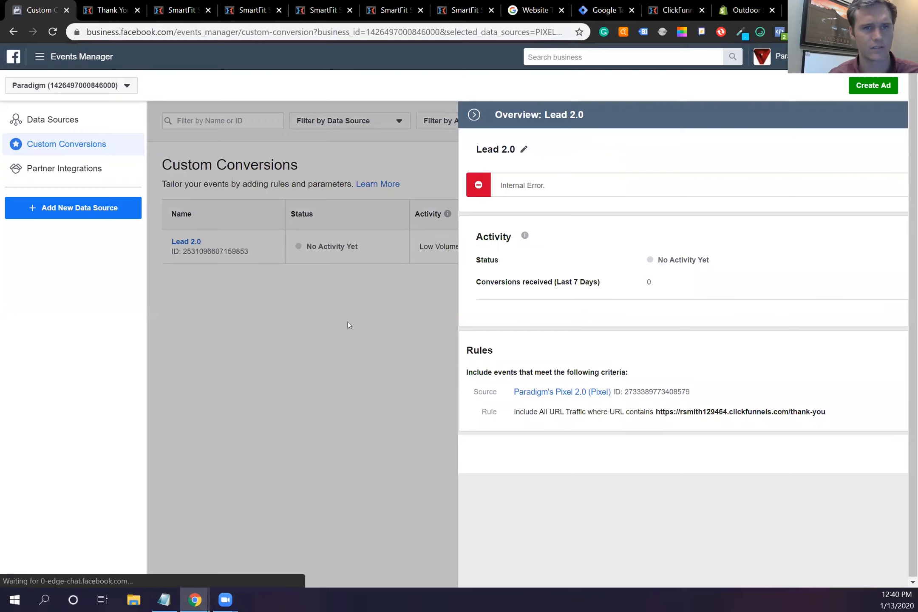
left_click(99, 120)
left_click(264, 215)
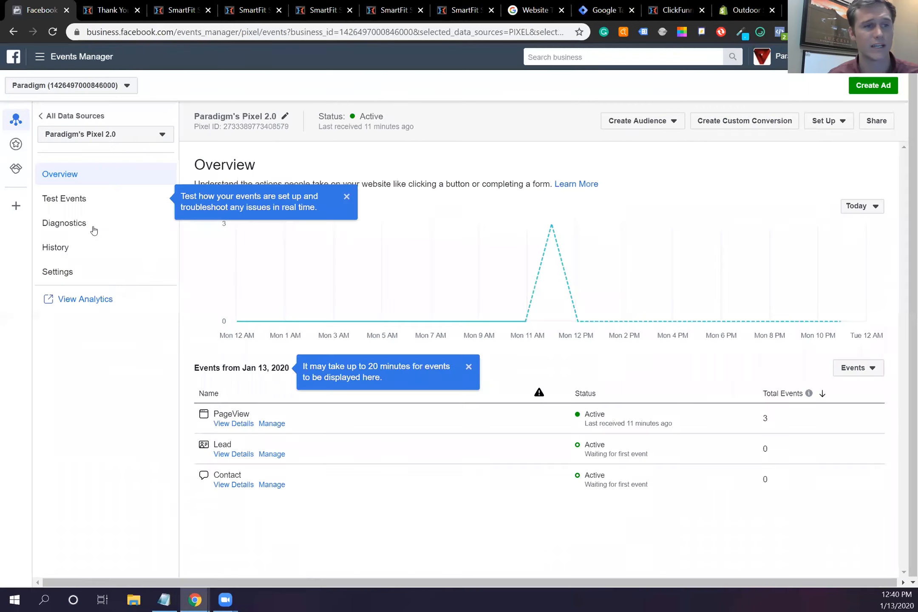
left_click(74, 199)
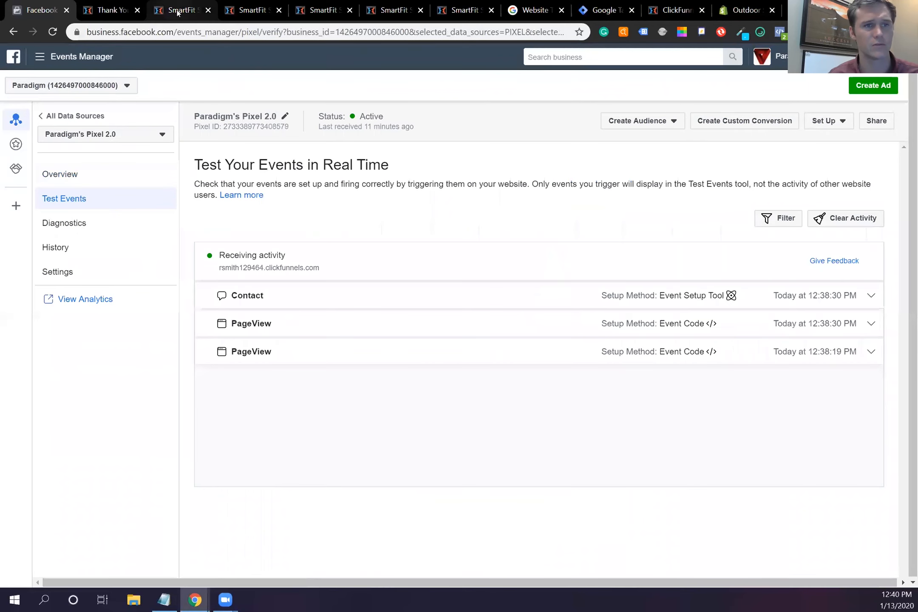
left_click(178, 11)
Step: Submit the SmartFit Studios signup popup with its prefilled details and return to the pixel's test events
left_click(732, 469)
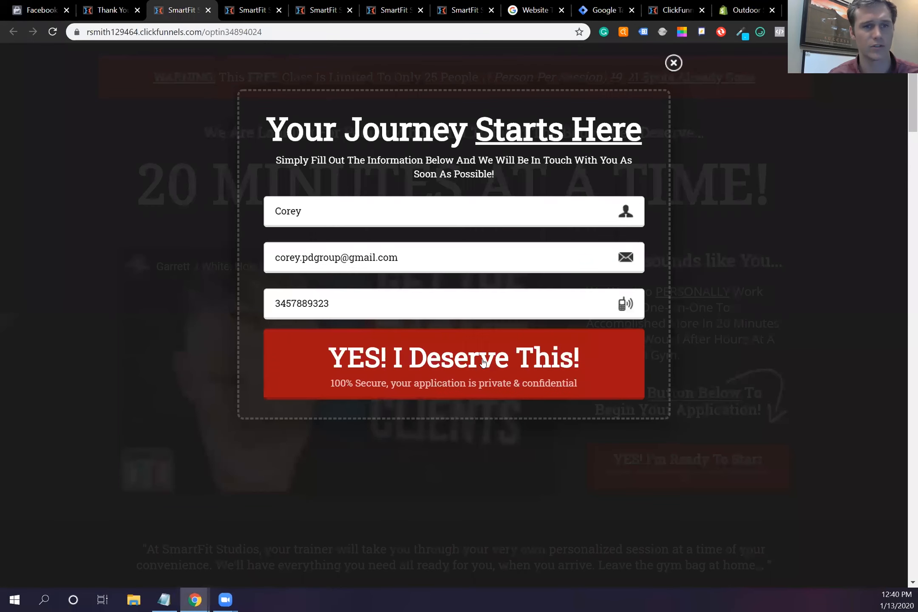
left_click(379, 379)
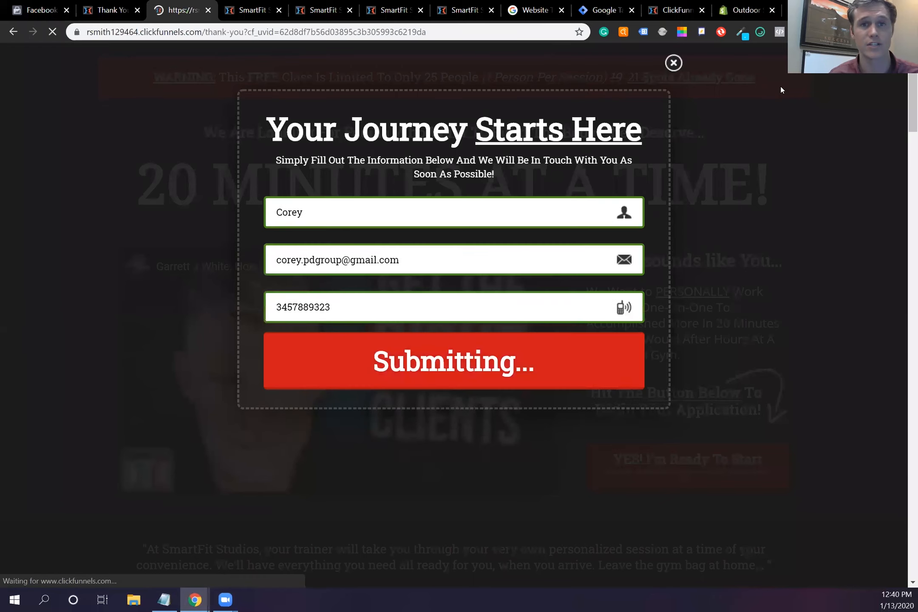
left_click(43, 6)
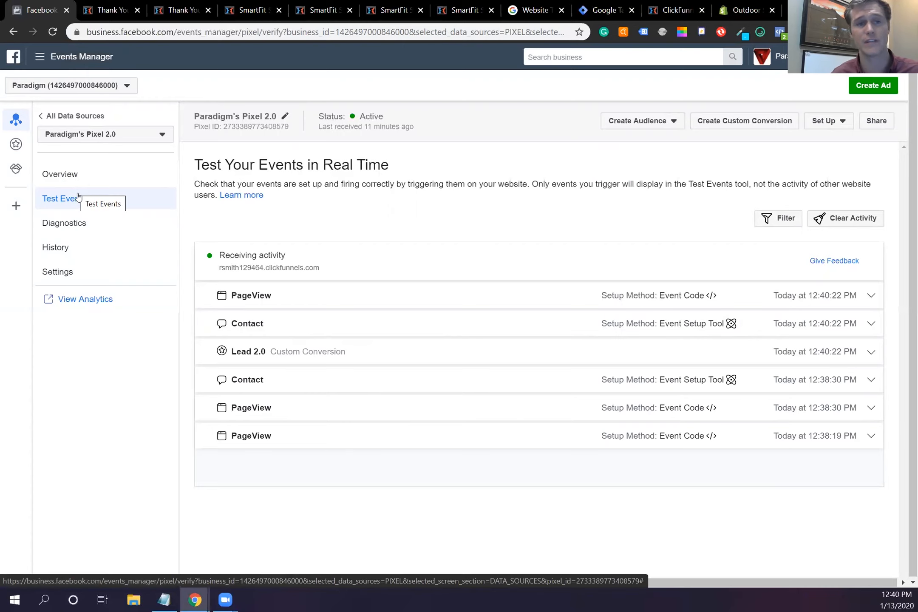
Step: Check the Set Up New Events options and Diagnostics for Pixel 2.0, finding no issues
left_click(46, 172)
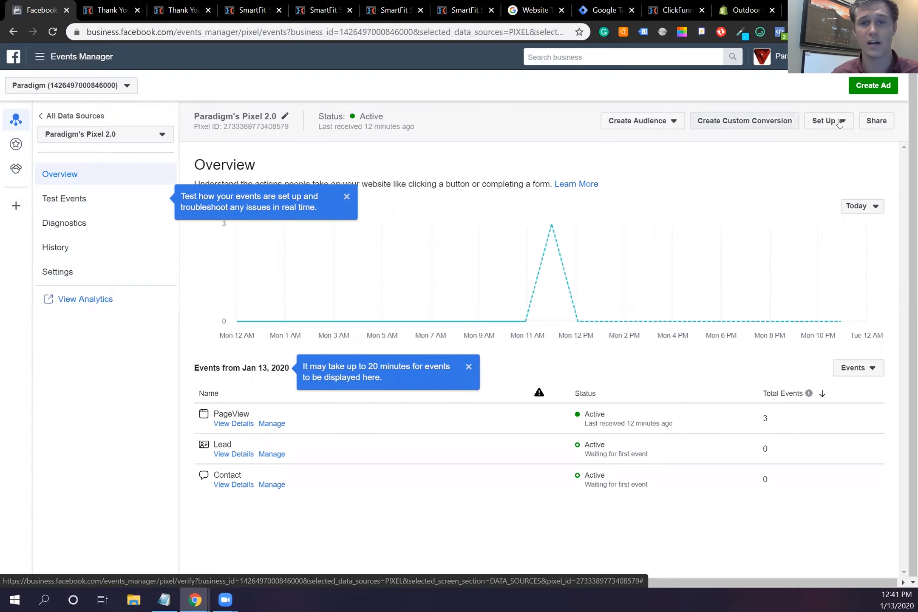
left_click(826, 122)
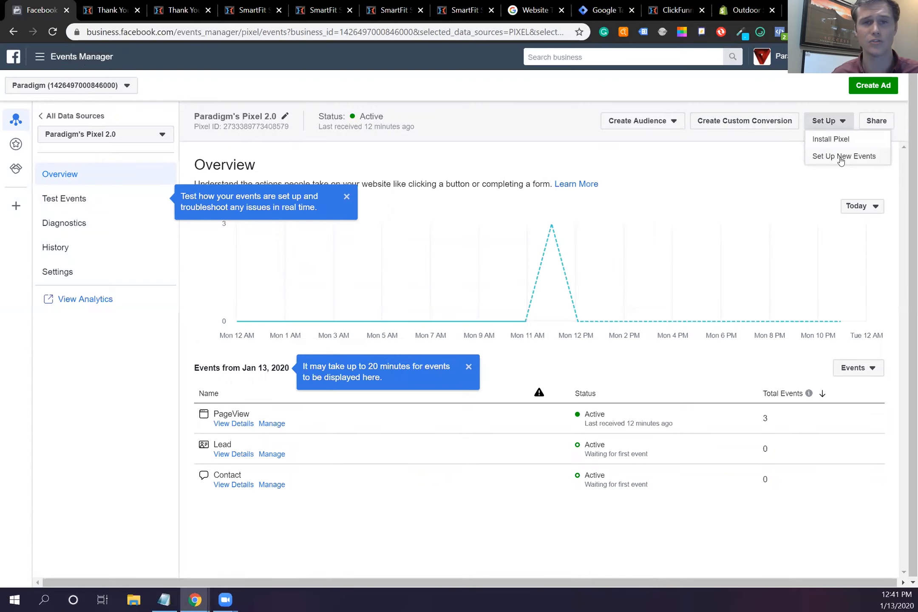
left_click(840, 158)
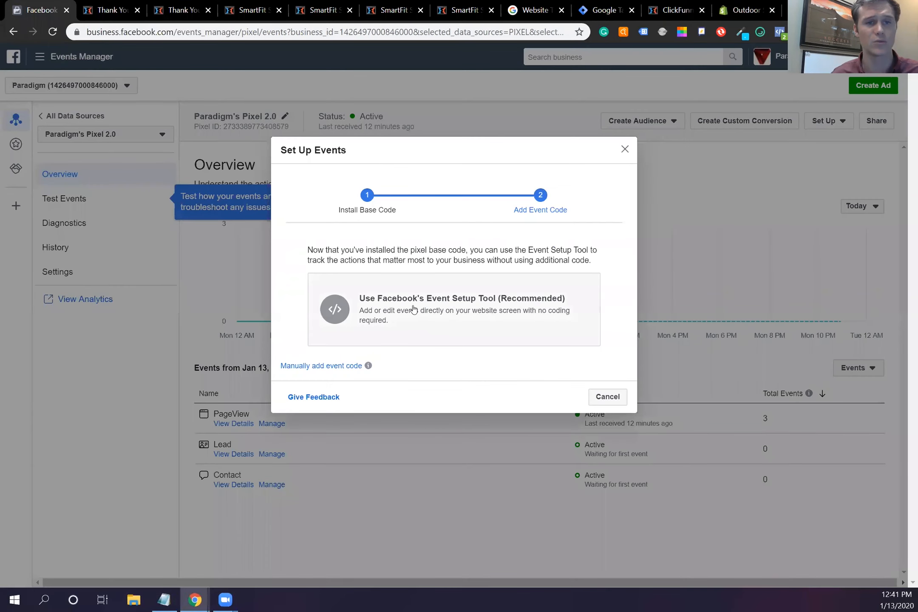
left_click(625, 150)
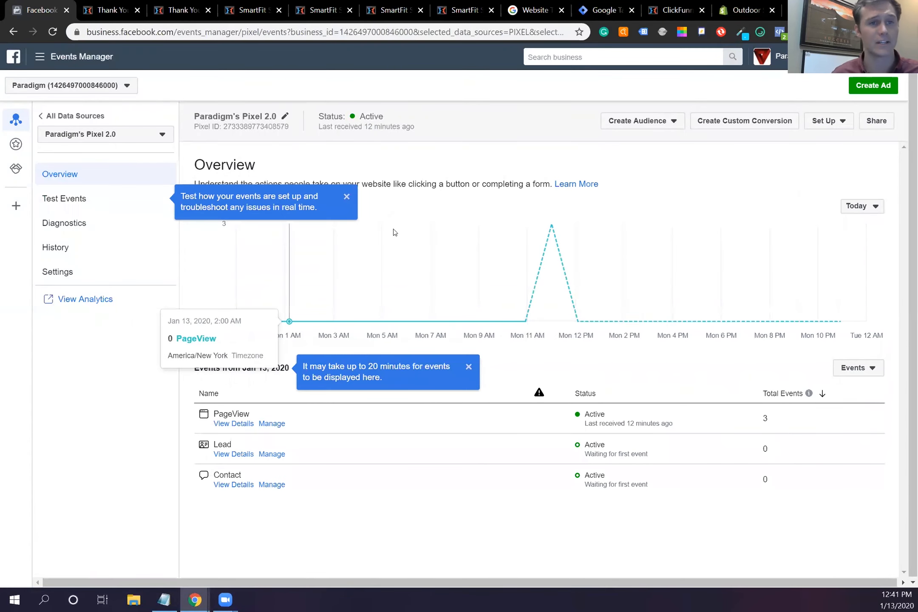
left_click(61, 227)
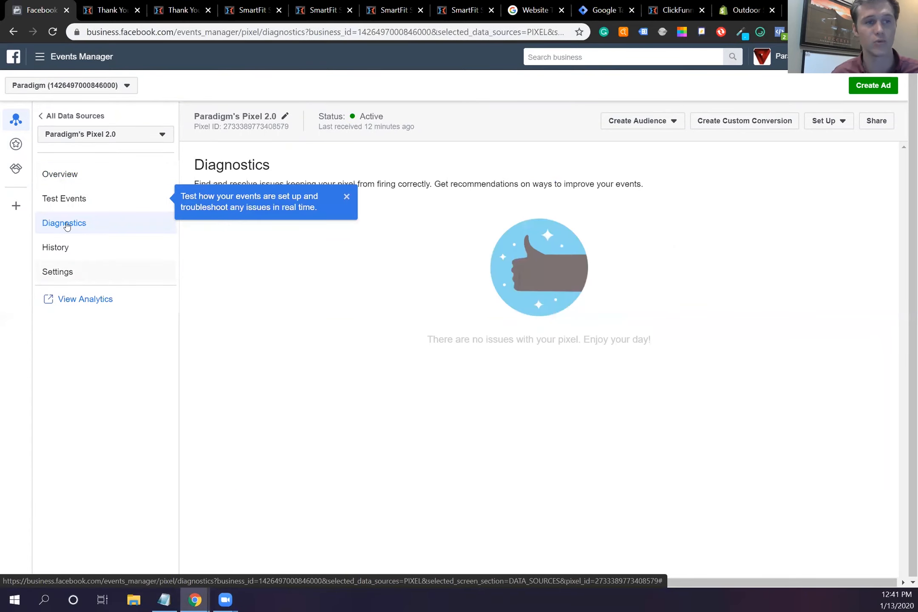
left_click(72, 174)
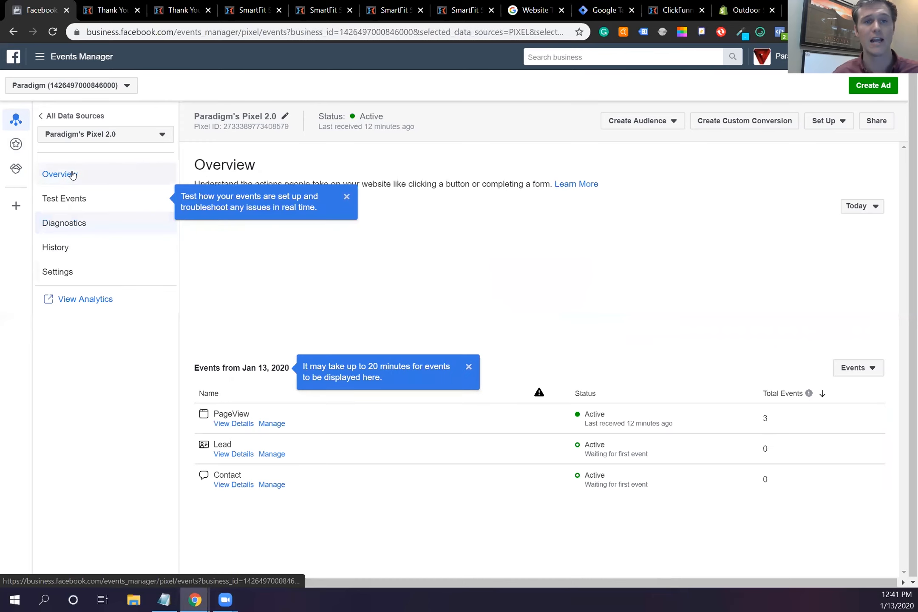